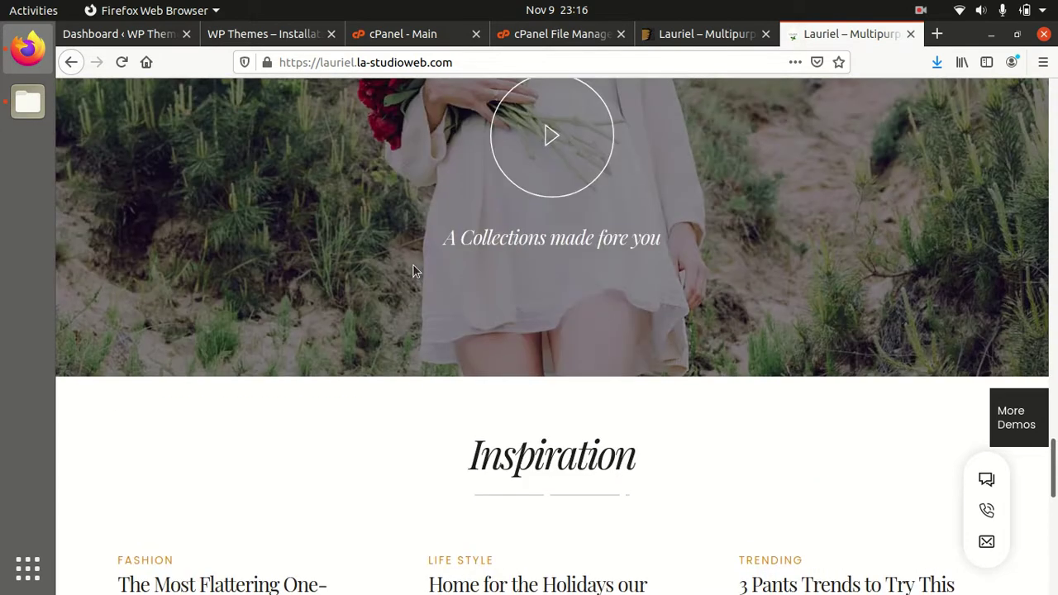
- Look over the Lauriel demo store's homepage and its full-screen navigation menu
{"action": "scroll", "coordinate": [415, 269], "scroll_direction": "up", "scroll_amount": 15}
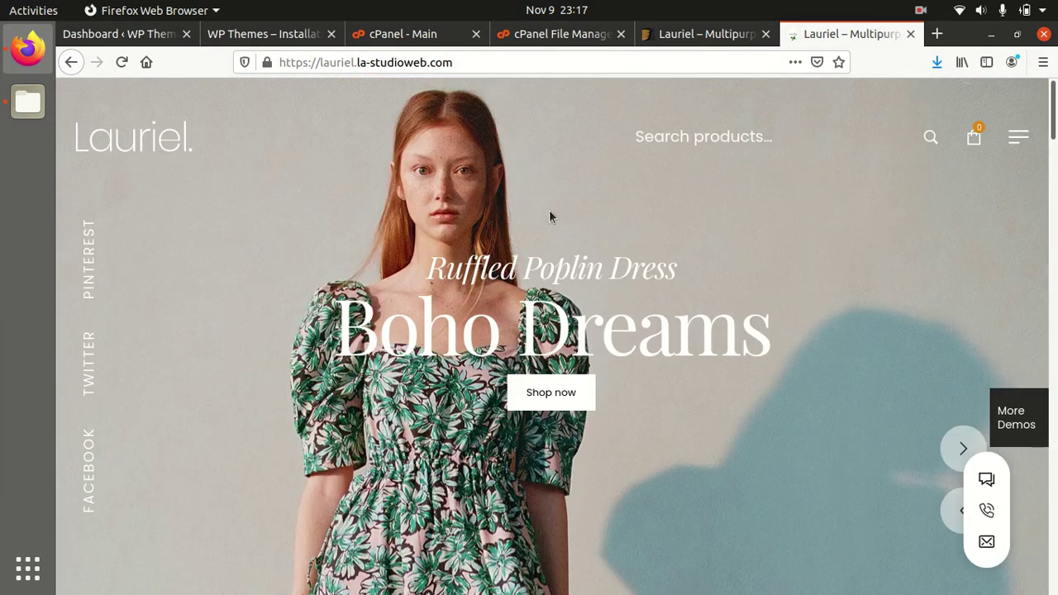
{"action": "left_click", "coordinate": [1011, 142]}
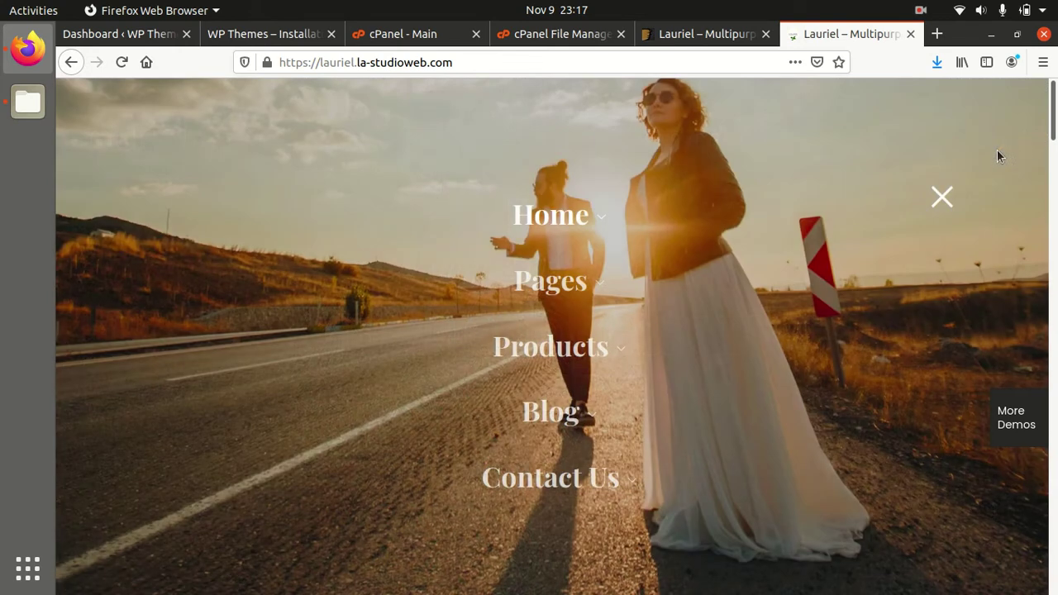
{"action": "left_click", "coordinate": [945, 198]}
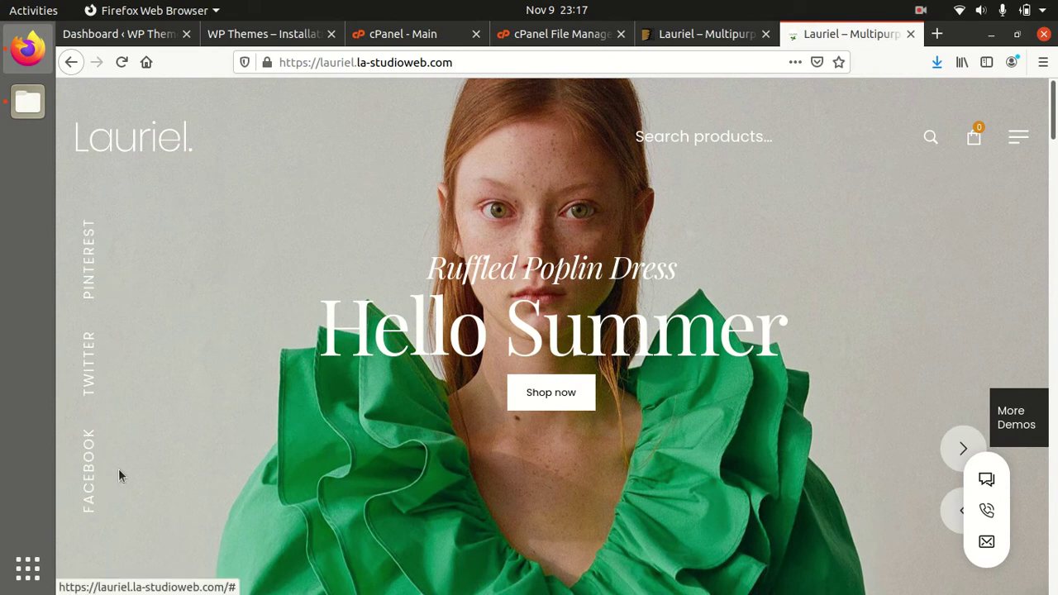
{"action": "scroll", "coordinate": [831, 368], "scroll_direction": "down", "scroll_amount": 3}
{"action": "scroll", "coordinate": [875, 361], "scroll_direction": "up", "scroll_amount": 3}
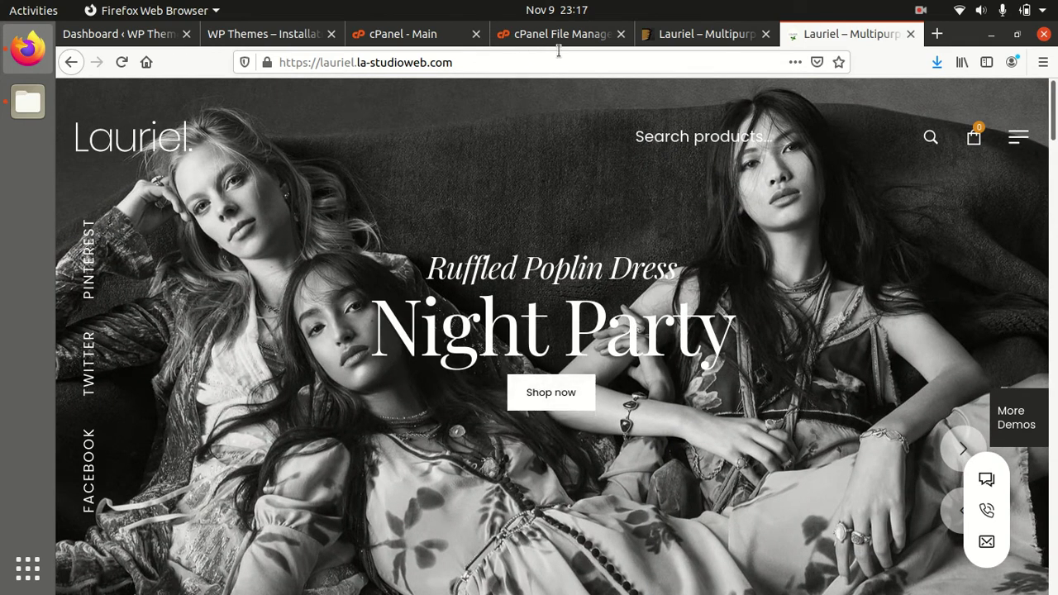
- Review the Lauriel – Multipurpose WooCommerce Theme item page on ThemeForest, from its feature sections up to its title
{"action": "left_click", "coordinate": [702, 34]}
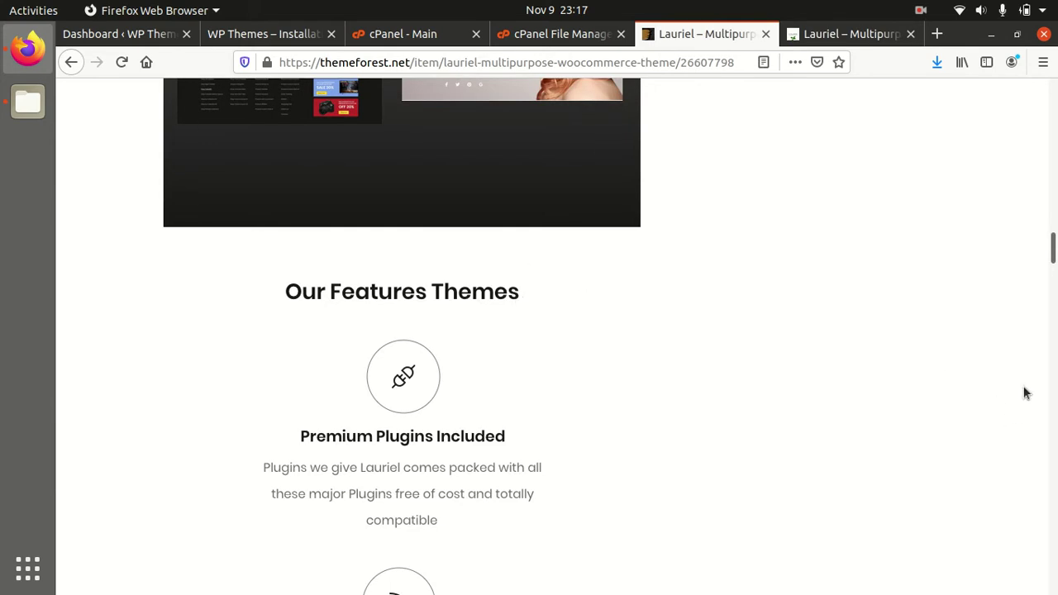
{"action": "scroll", "coordinate": [992, 405], "scroll_direction": "up", "scroll_amount": 8}
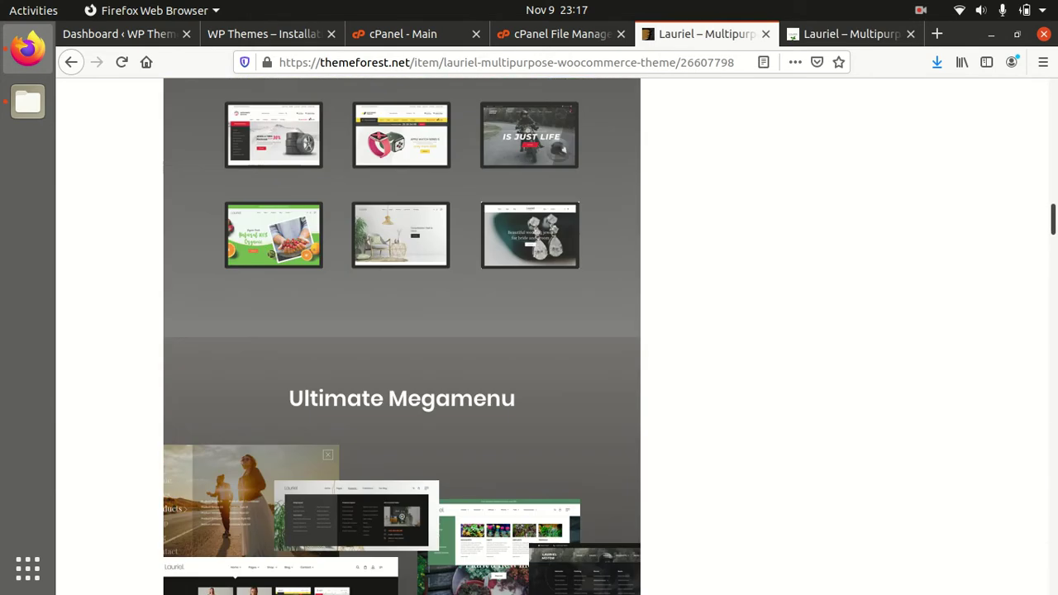
{"action": "left_click_drag", "start_coordinate": [1053, 232], "coordinate": [1030, 81]}
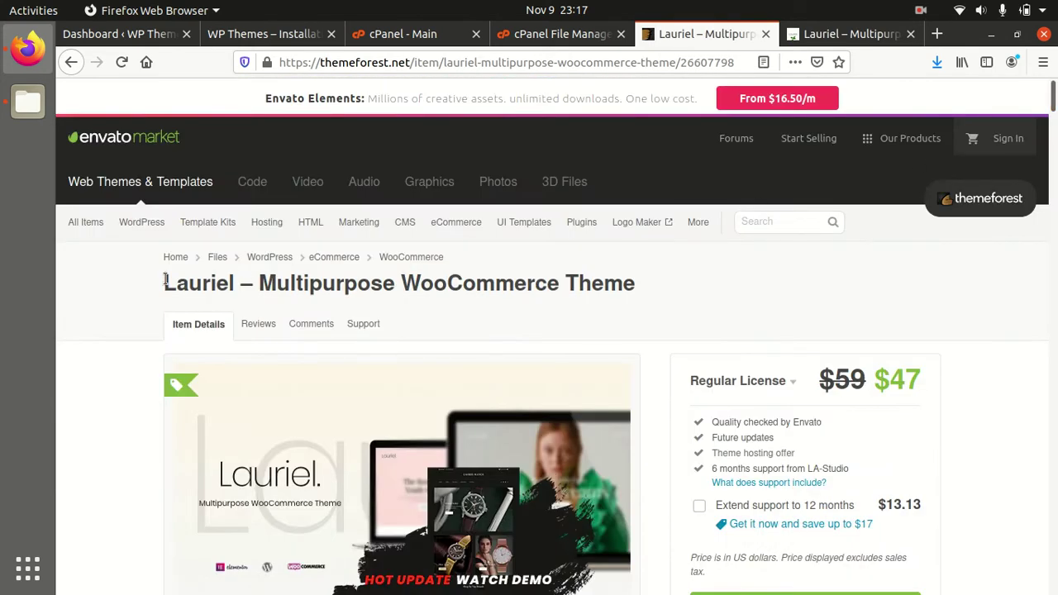
{"action": "left_click_drag", "start_coordinate": [163, 287], "coordinate": [644, 293]}
- Check the WordPress dashboard and the current front page of the greeto.ml site
{"action": "left_click", "coordinate": [119, 34]}
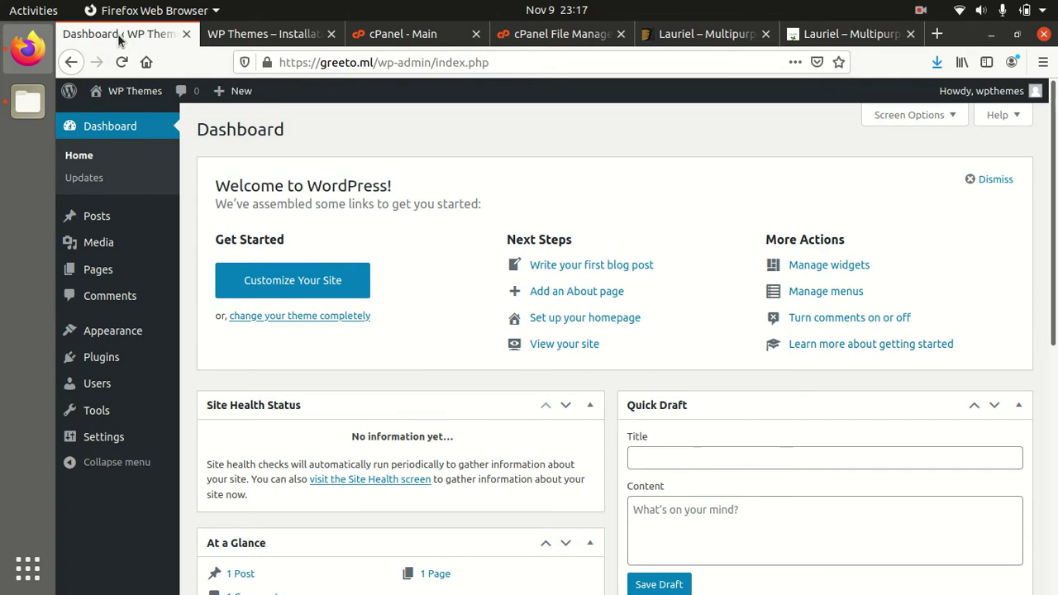
{"action": "left_click", "coordinate": [239, 34]}
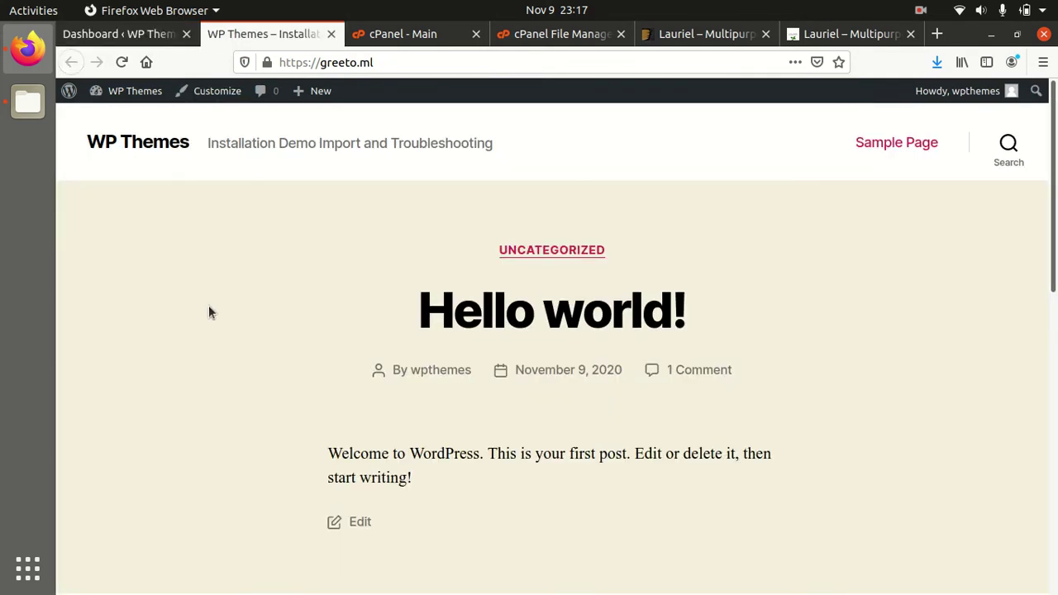
- Switch to Files and examine the Lauriel folder's contents, including the plugin archives in Bundled Plugins
{"action": "left_click", "coordinate": [27, 100]}
{"action": "double_click", "coordinate": [299, 113]}
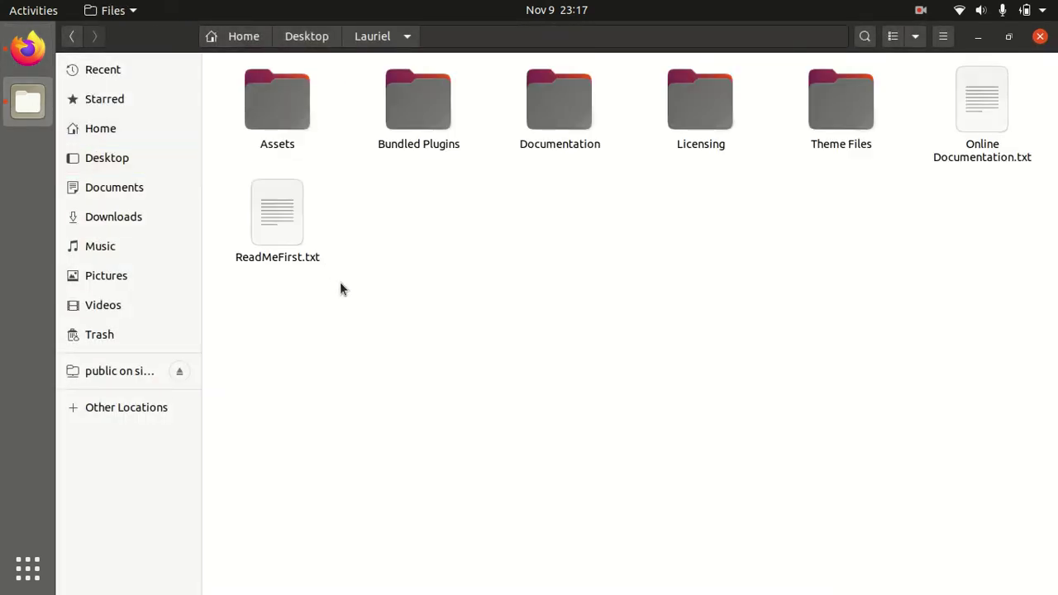
{"action": "double_click", "coordinate": [286, 119]}
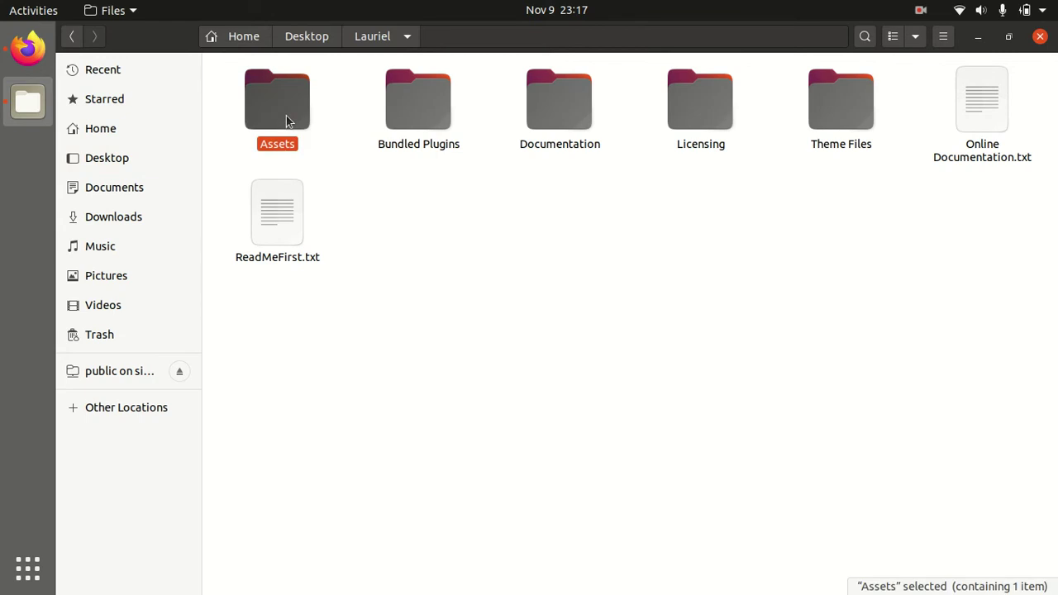
{"action": "left_click", "coordinate": [372, 39]}
{"action": "double_click", "coordinate": [407, 116]}
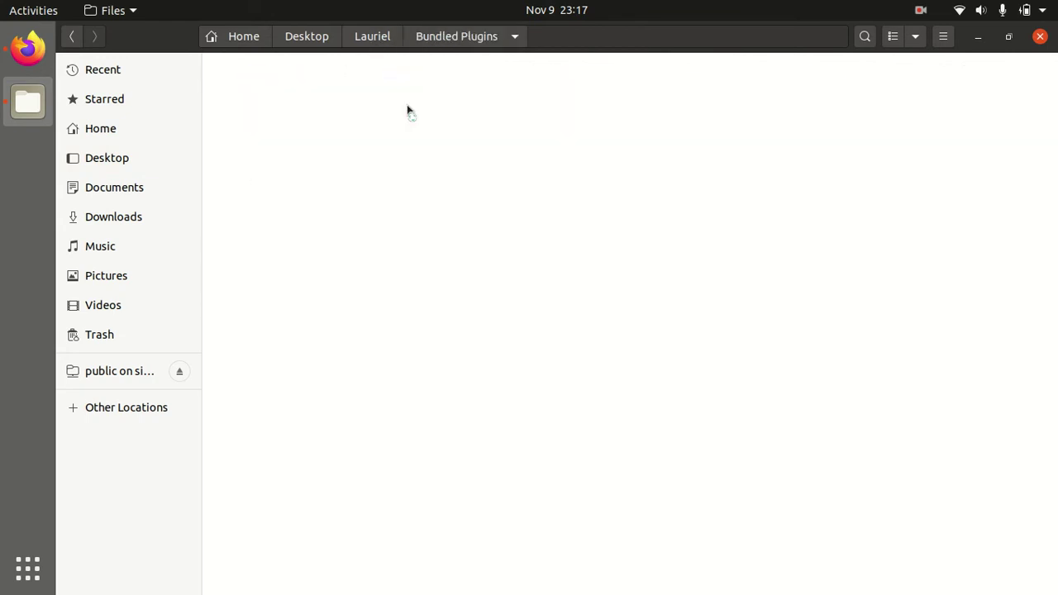
{"action": "left_click", "coordinate": [266, 123]}
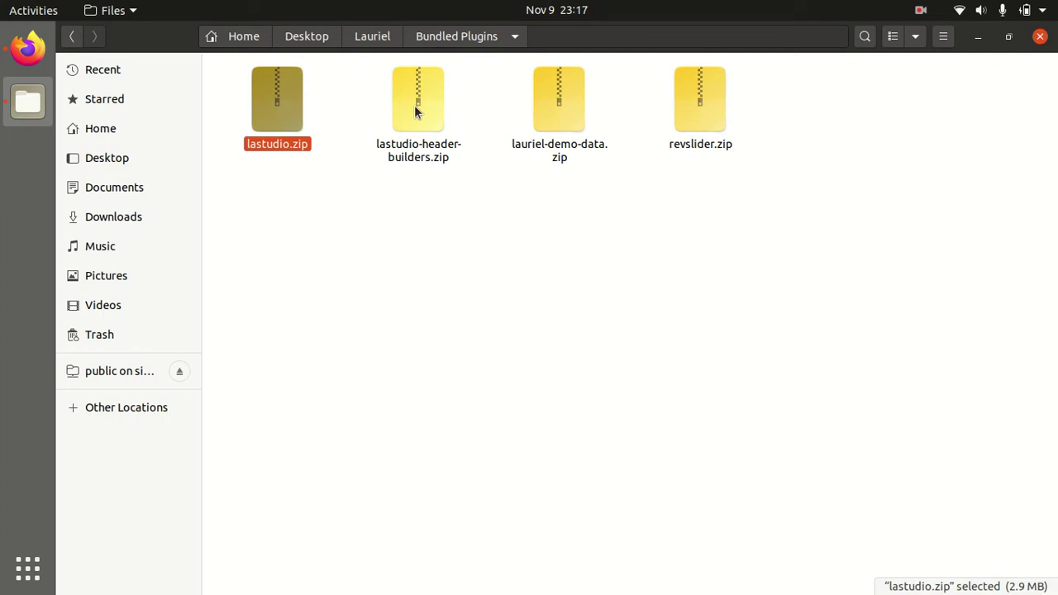
{"action": "left_click", "coordinate": [372, 234]}
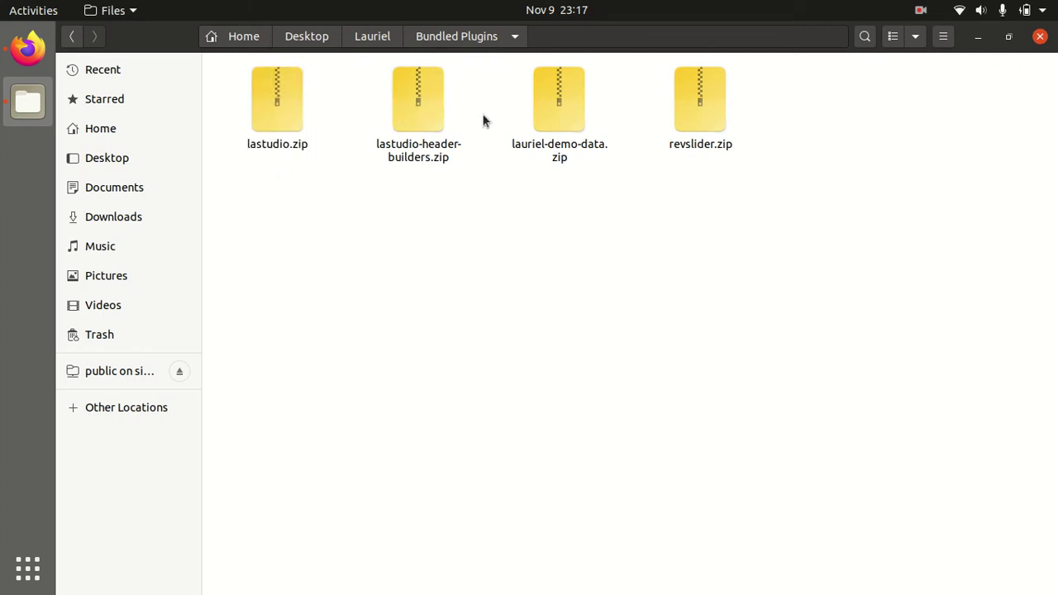
- Examine the parent and child theme archives in the Lauriel package's Theme Files folder
{"action": "left_click", "coordinate": [372, 35]}
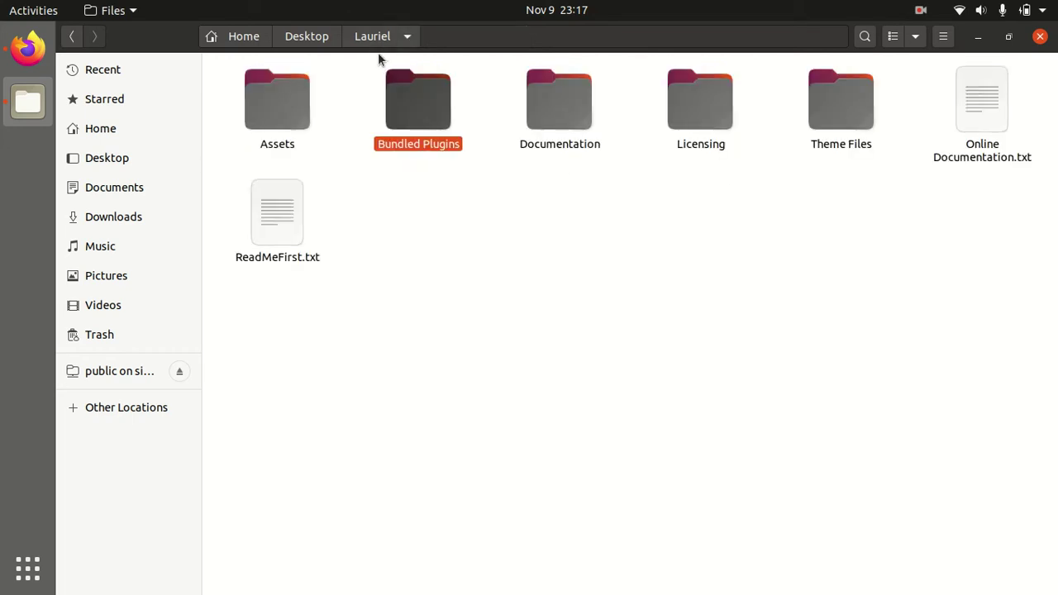
{"action": "double_click", "coordinate": [841, 107]}
{"action": "left_click", "coordinate": [293, 112]}
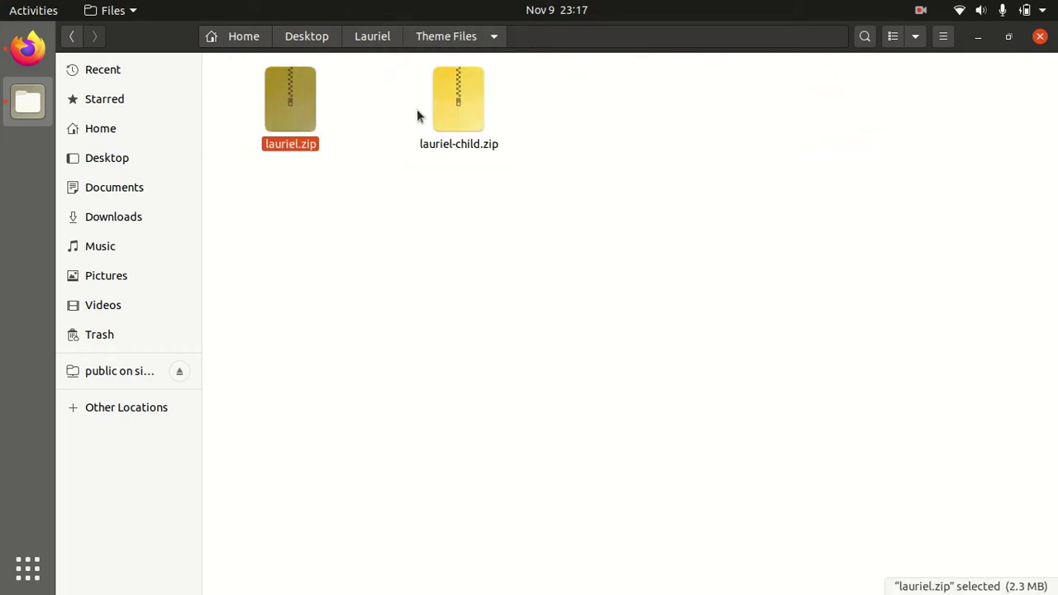
{"action": "left_click", "coordinate": [467, 108]}
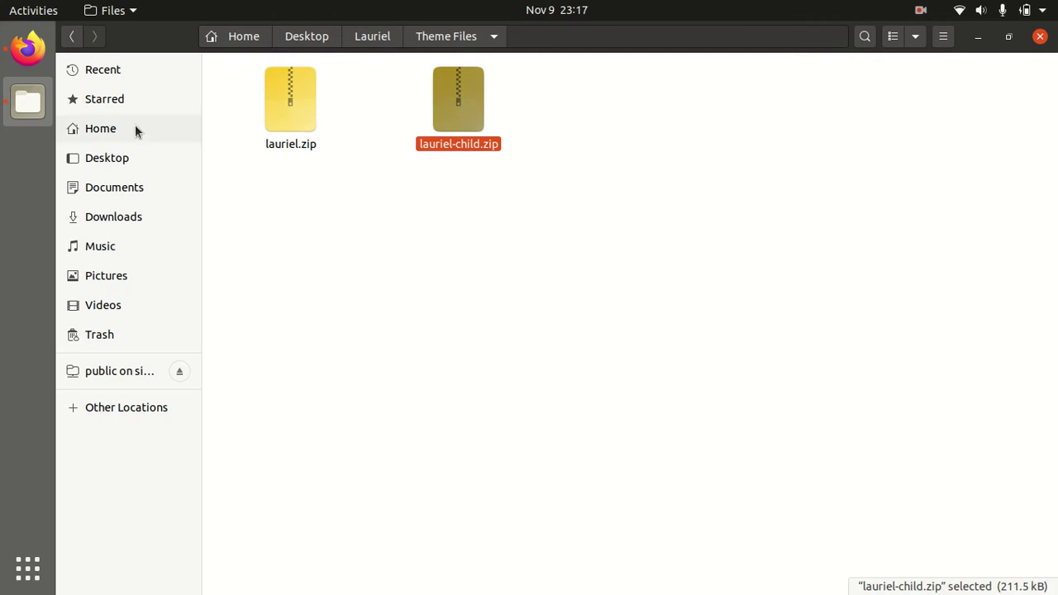
- Switch back to Firefox and open the theme upload form on WordPress's Add Themes page
{"action": "left_click", "coordinate": [28, 47]}
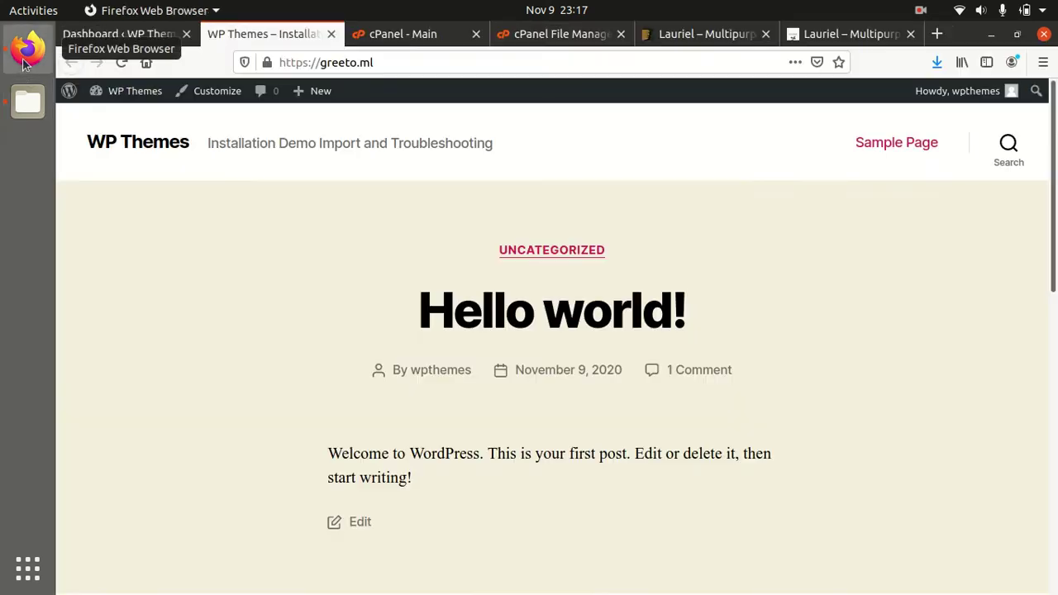
{"action": "left_click", "coordinate": [150, 34]}
{"action": "mouse_move", "coordinate": [145, 215]}
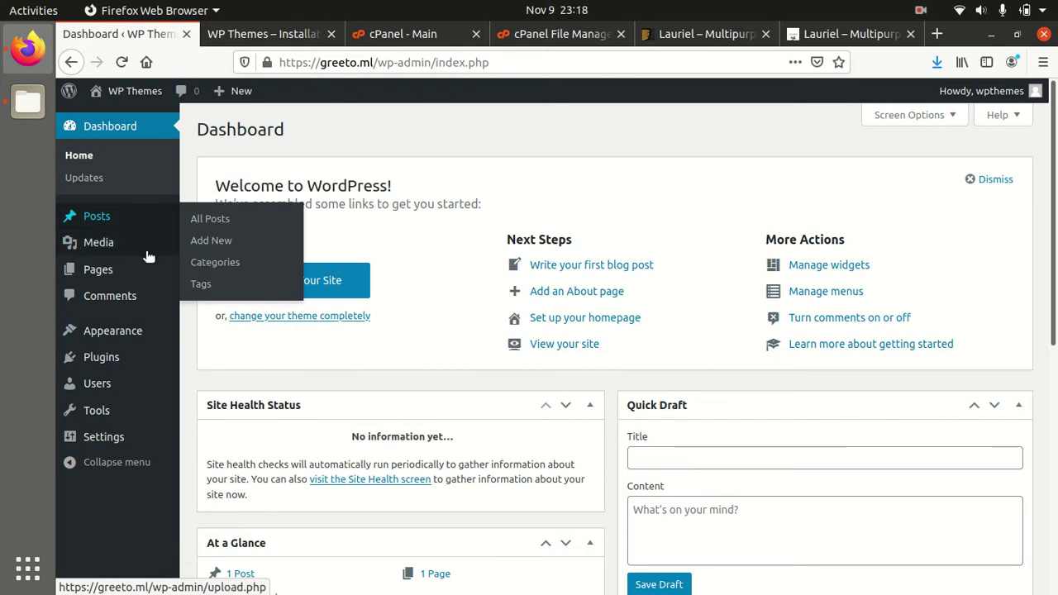
{"action": "mouse_move", "coordinate": [123, 330]}
{"action": "left_click", "coordinate": [196, 336]}
{"action": "left_click", "coordinate": [195, 335]}
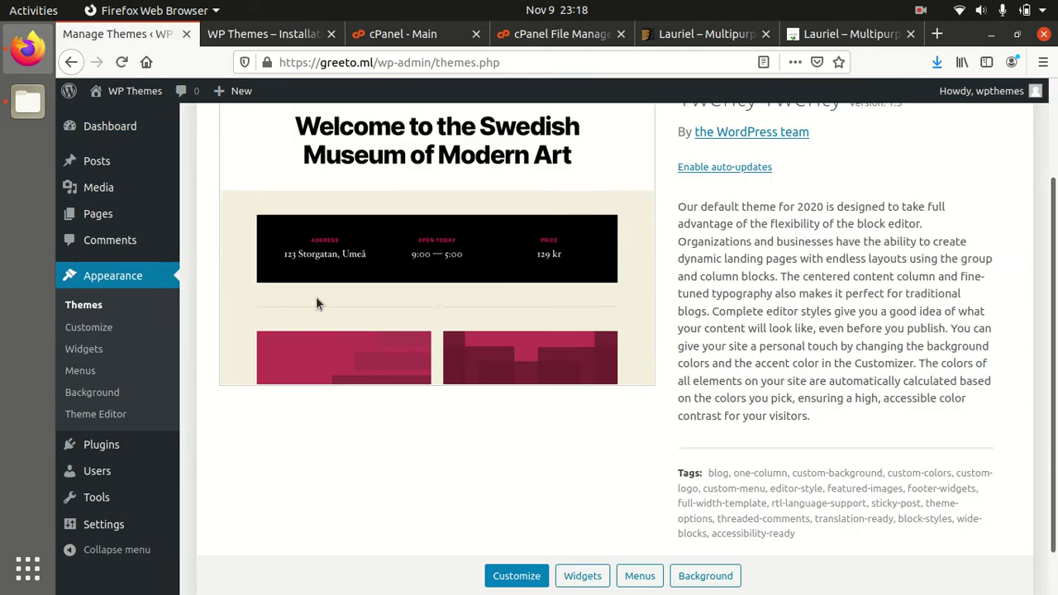
{"action": "scroll", "coordinate": [317, 301], "scroll_direction": "up", "scroll_amount": 3}
{"action": "left_click", "coordinate": [328, 130]}
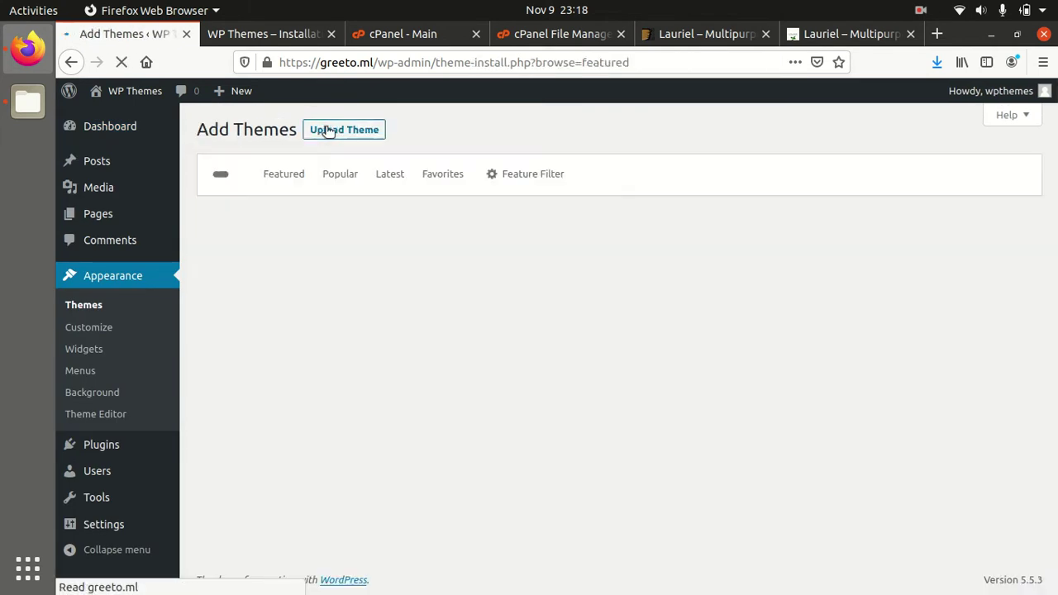
{"action": "left_click", "coordinate": [328, 134]}
{"action": "left_click", "coordinate": [497, 272]}
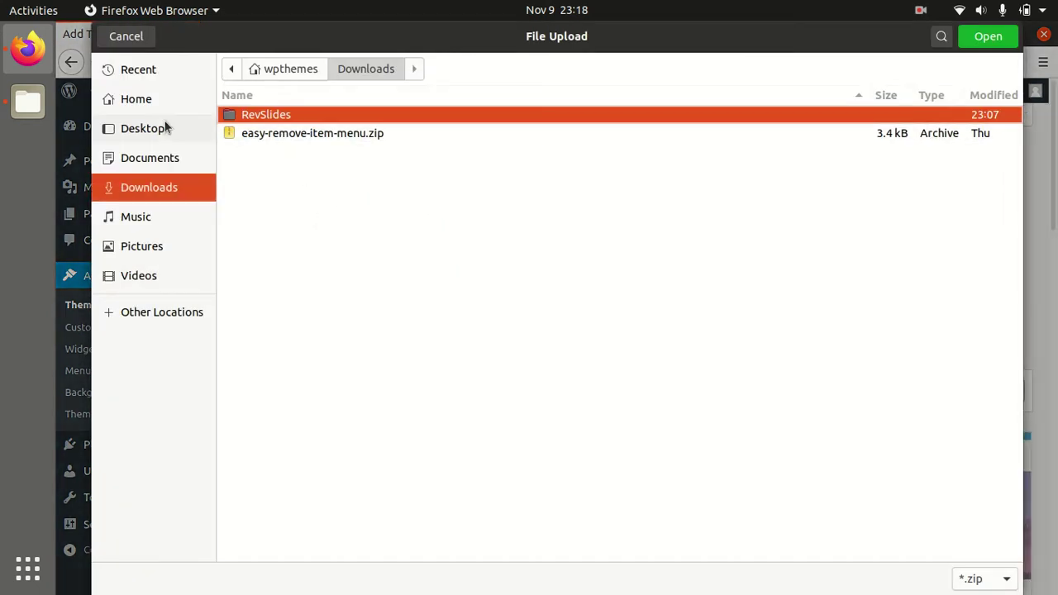
{"action": "left_click", "coordinate": [161, 125]}
{"action": "double_click", "coordinate": [290, 120]}
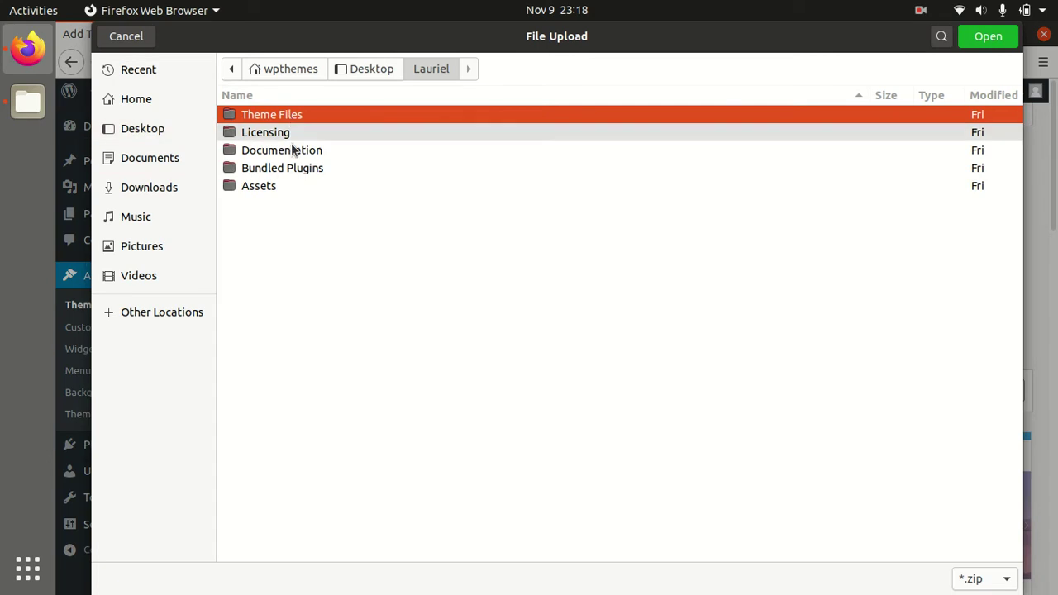
{"action": "double_click", "coordinate": [314, 116]}
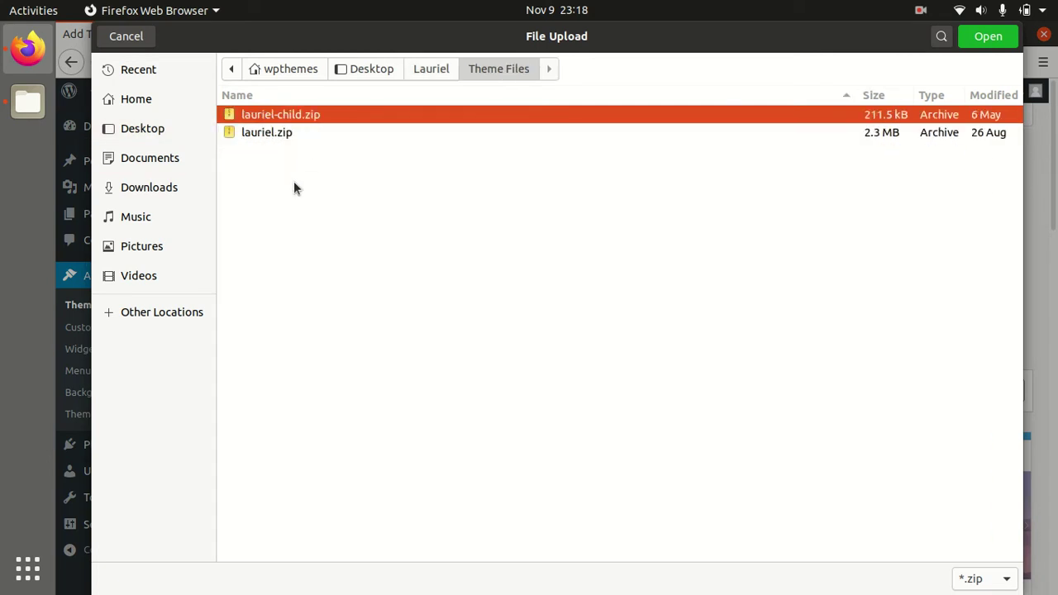
{"action": "left_click", "coordinate": [305, 136]}
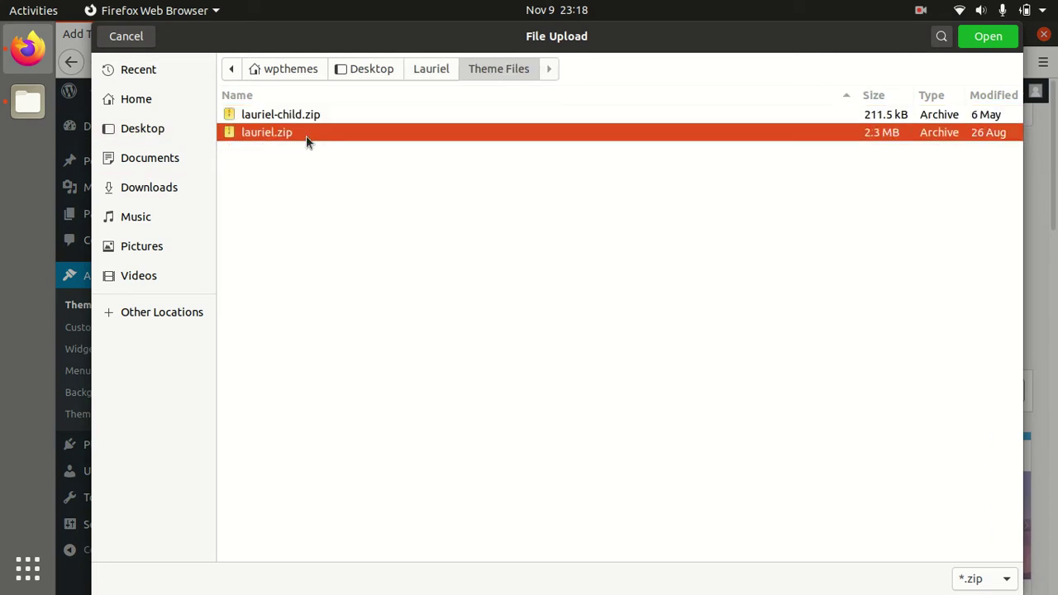
{"action": "left_click", "coordinate": [125, 37]}
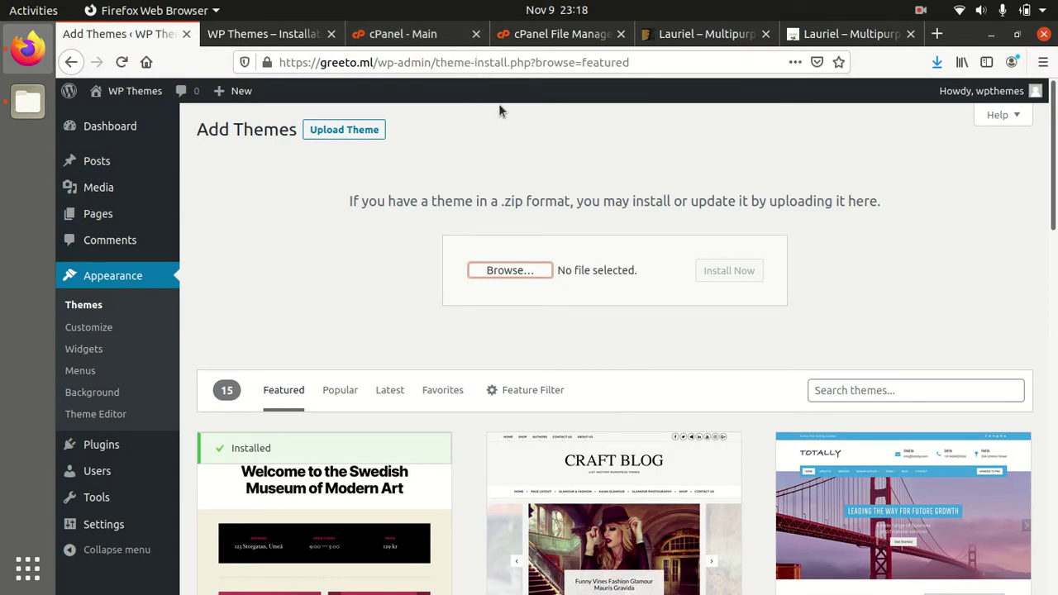
- Upload lauriel.zip from Desktop/Lauriel/Theme Files to greeto.ml/wp-content/themes with the cPanel File Manager and return to that folder
{"action": "key", "text": "alt+4"}
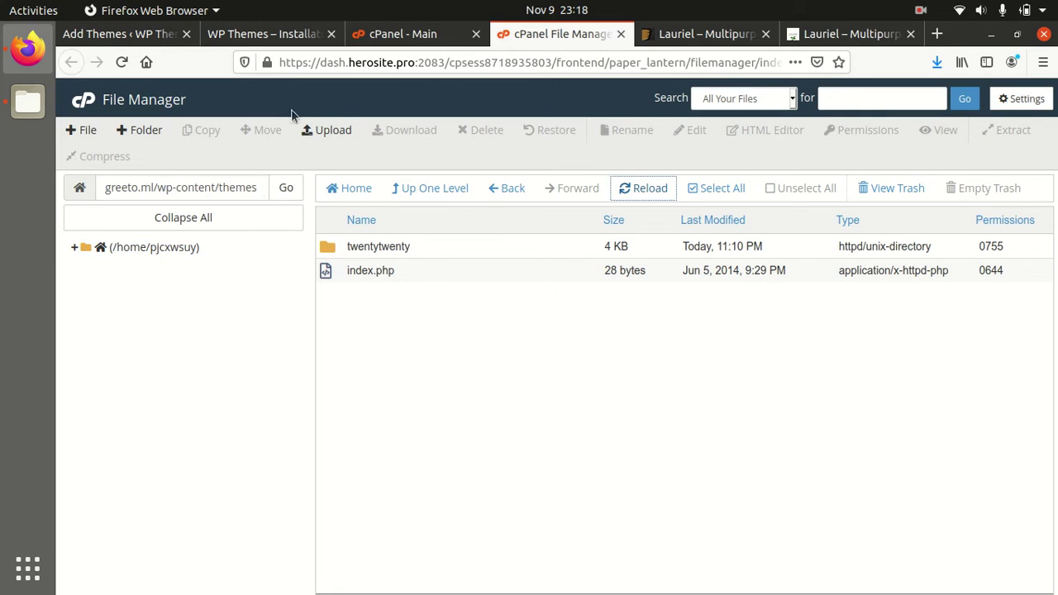
{"action": "left_click", "coordinate": [324, 137]}
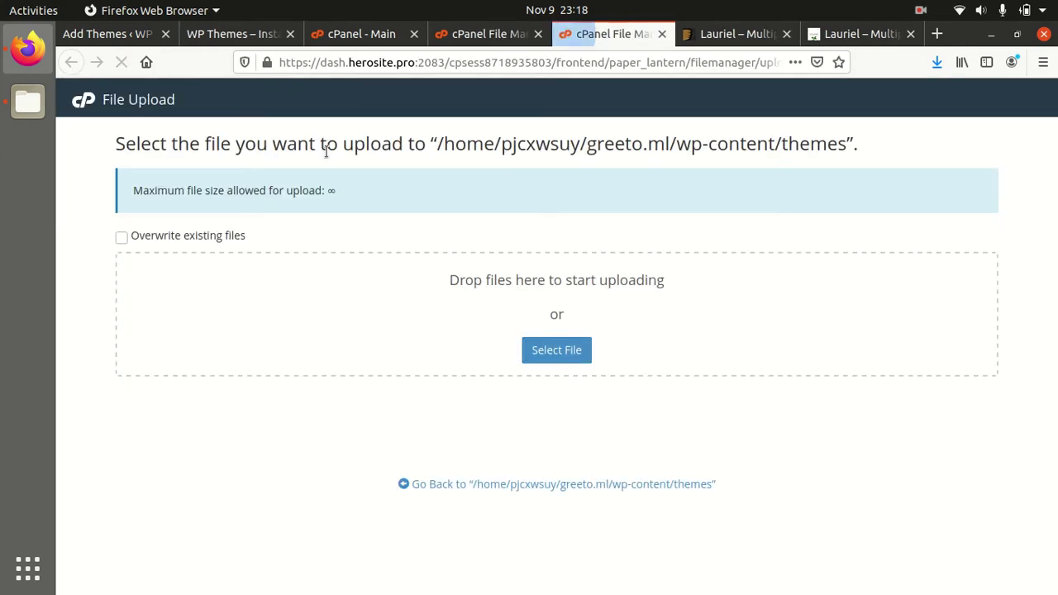
{"action": "left_click", "coordinate": [550, 351]}
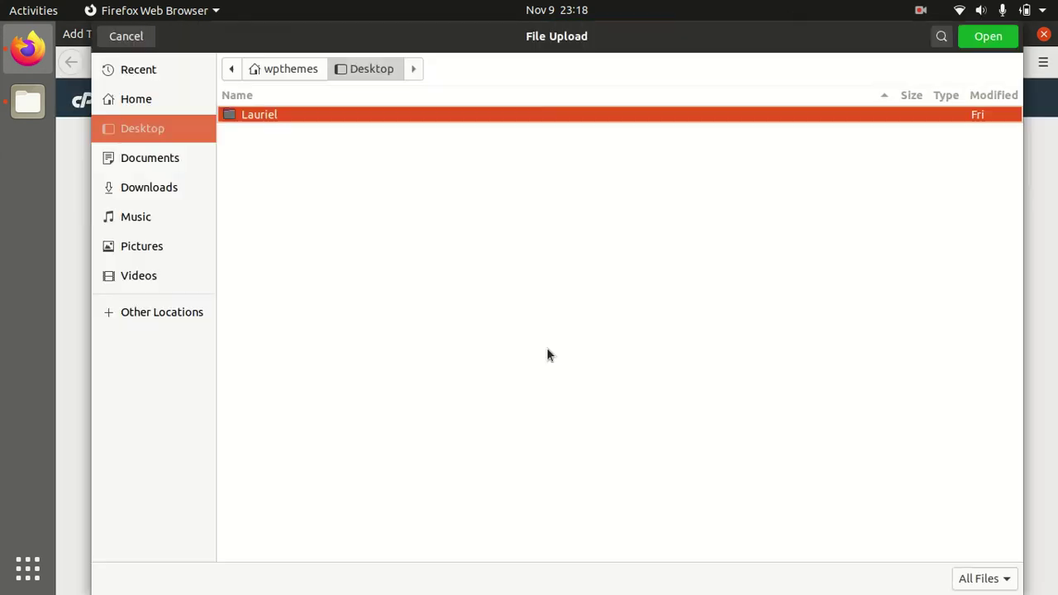
{"action": "double_click", "coordinate": [282, 118]}
{"action": "double_click", "coordinate": [302, 113]}
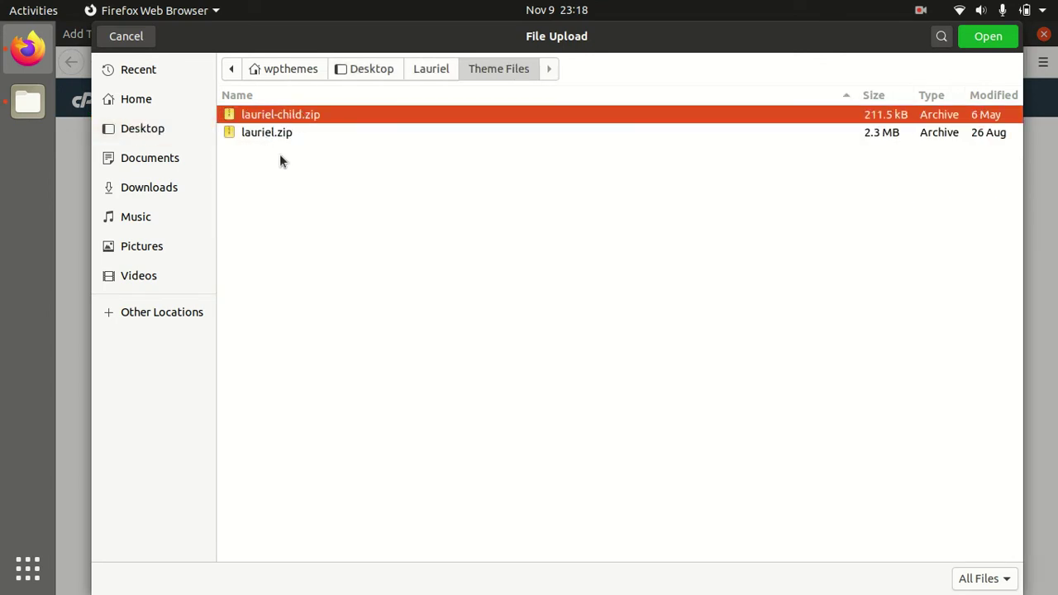
{"action": "left_click", "coordinate": [283, 133]}
{"action": "left_click", "coordinate": [985, 36]}
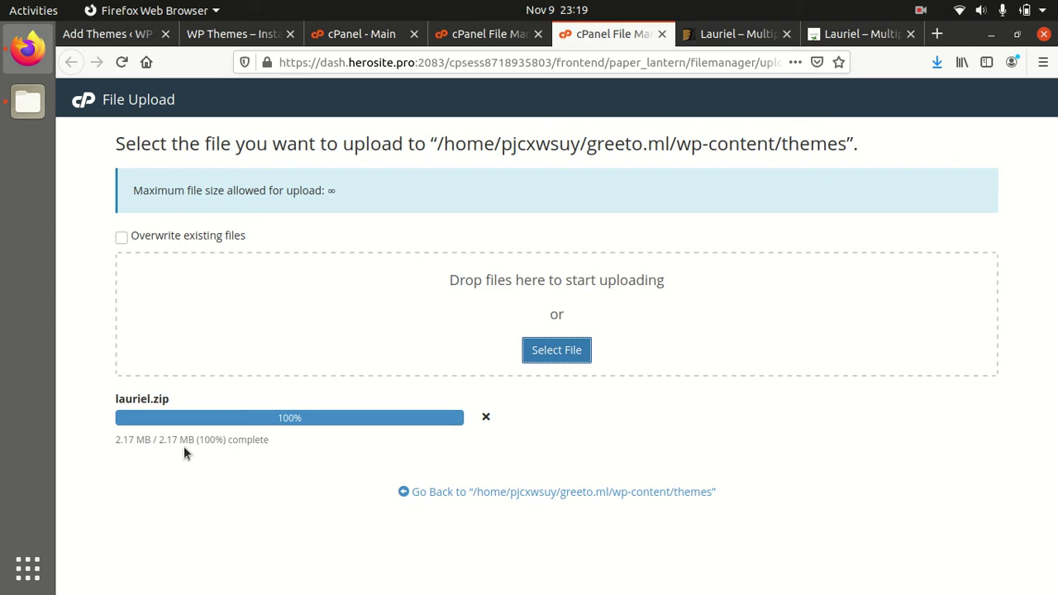
{"action": "left_click", "coordinate": [477, 493]}
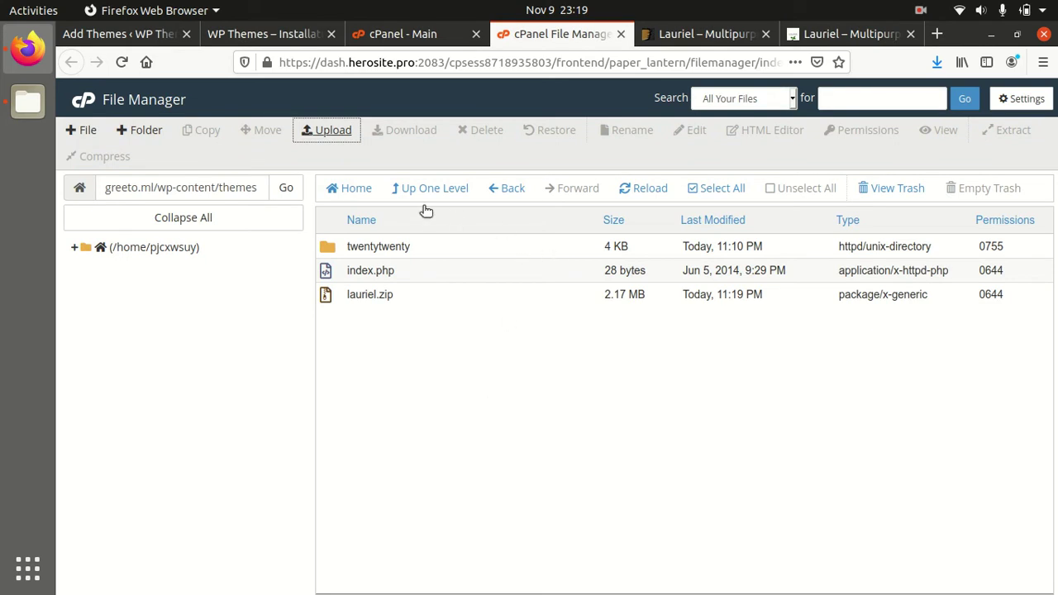
- Extract lauriel.zip into the wp-content/themes folder and reload the file listing
{"action": "left_click", "coordinate": [485, 297]}
{"action": "right_click", "coordinate": [485, 298]}
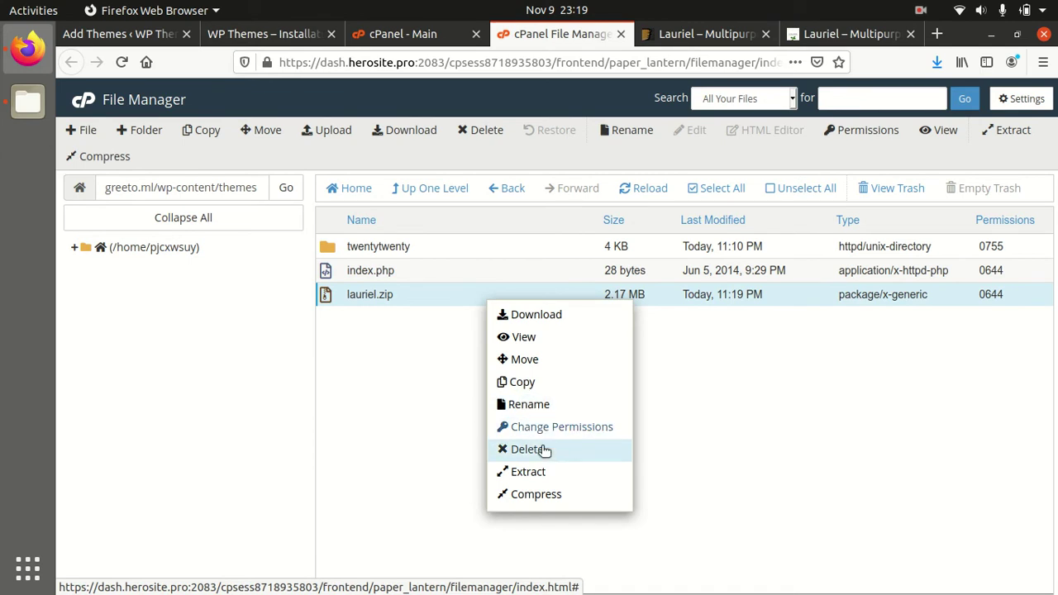
{"action": "left_click", "coordinate": [530, 469]}
{"action": "left_click", "coordinate": [651, 416]}
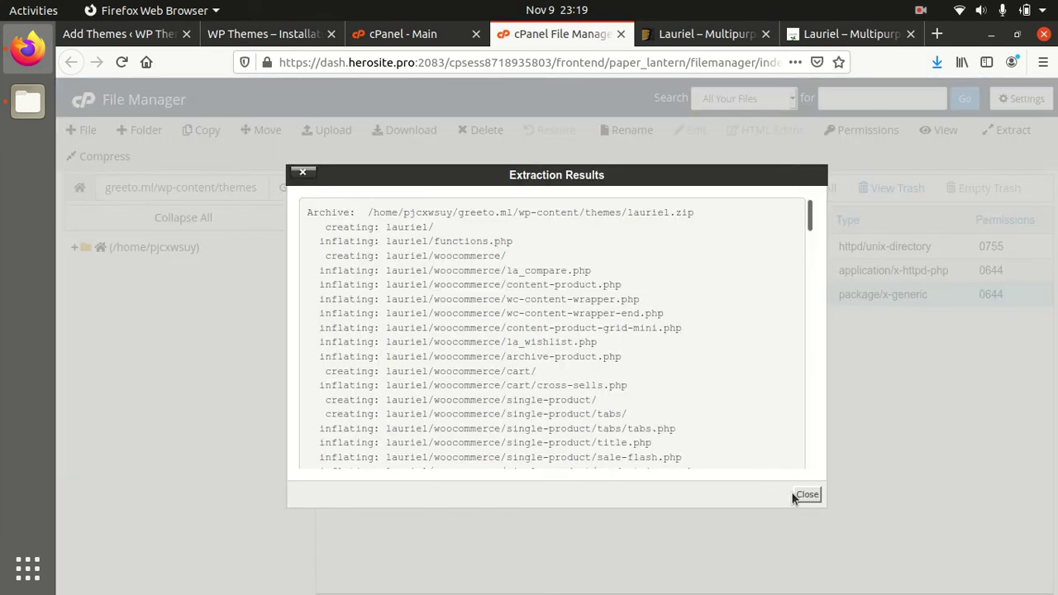
{"action": "left_click", "coordinate": [806, 494]}
{"action": "left_click", "coordinate": [642, 196]}
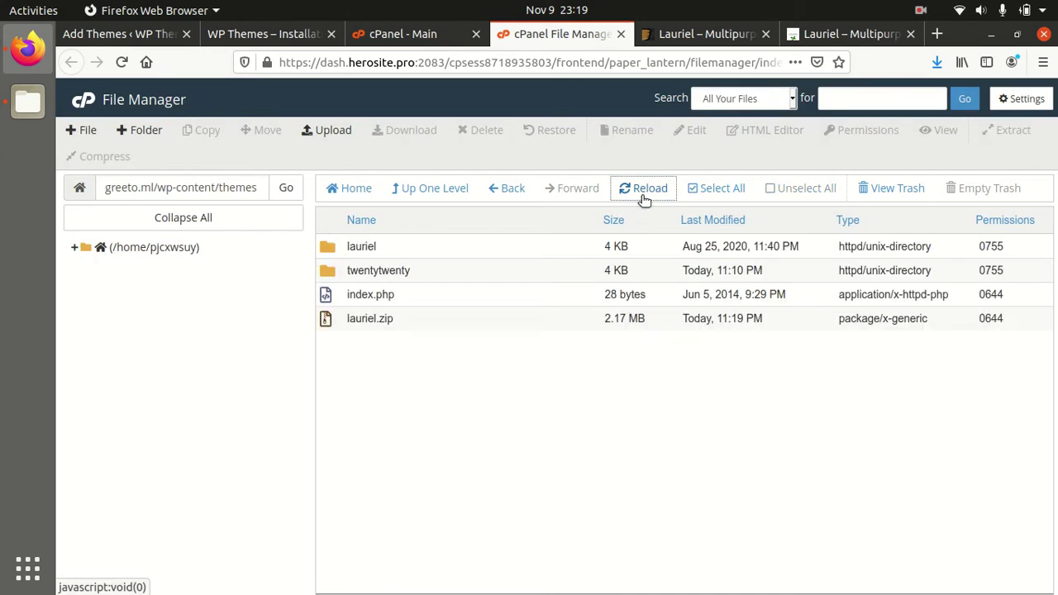
- Delete lauriel.zip from the wp-content/themes folder, keeping the extracted lauriel folder
{"action": "left_click", "coordinate": [411, 319]}
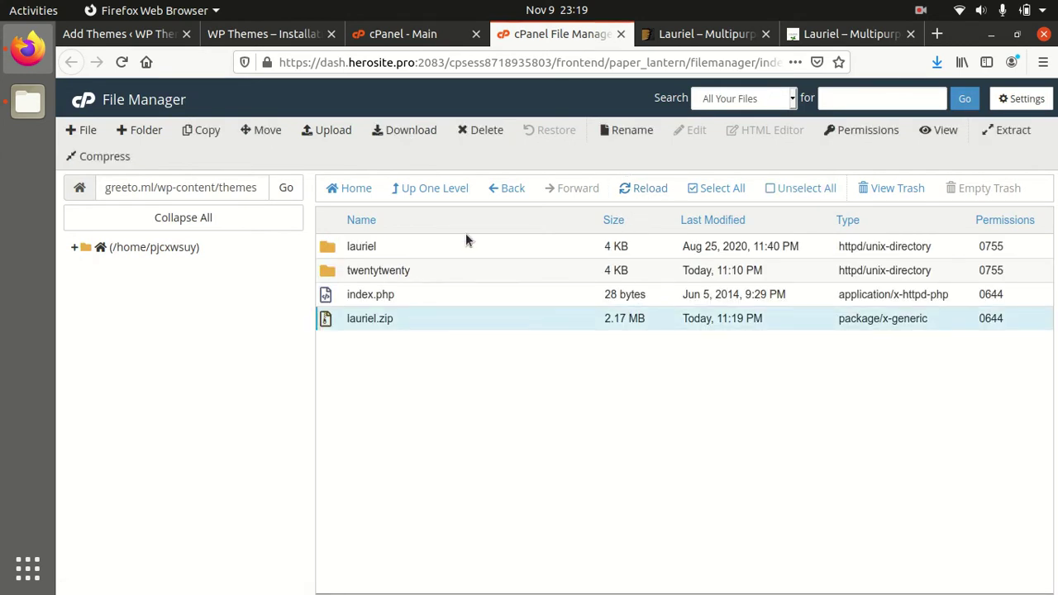
{"action": "left_click", "coordinate": [479, 131]}
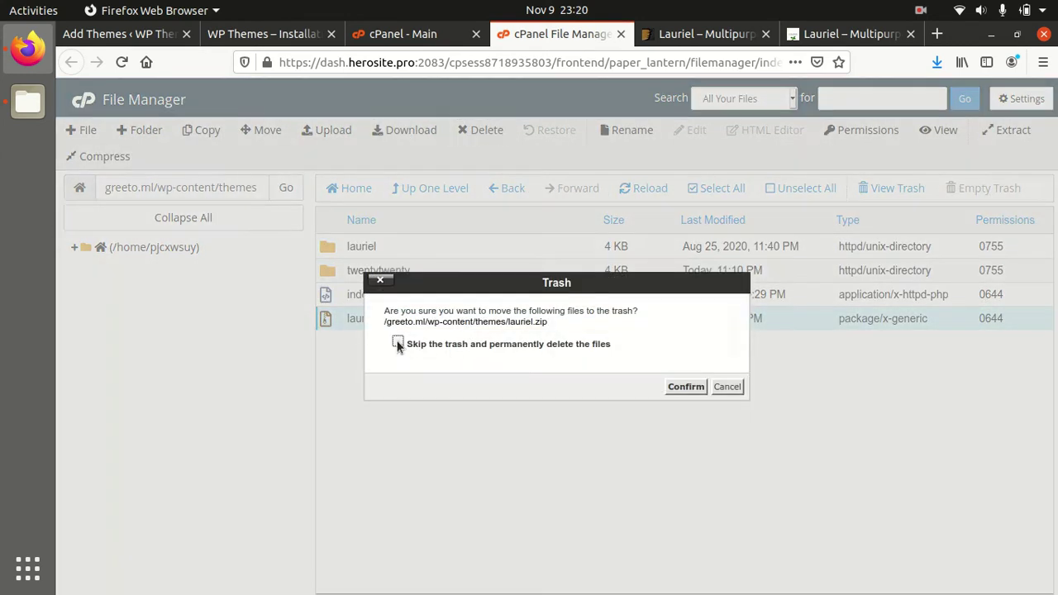
{"action": "left_click", "coordinate": [685, 387]}
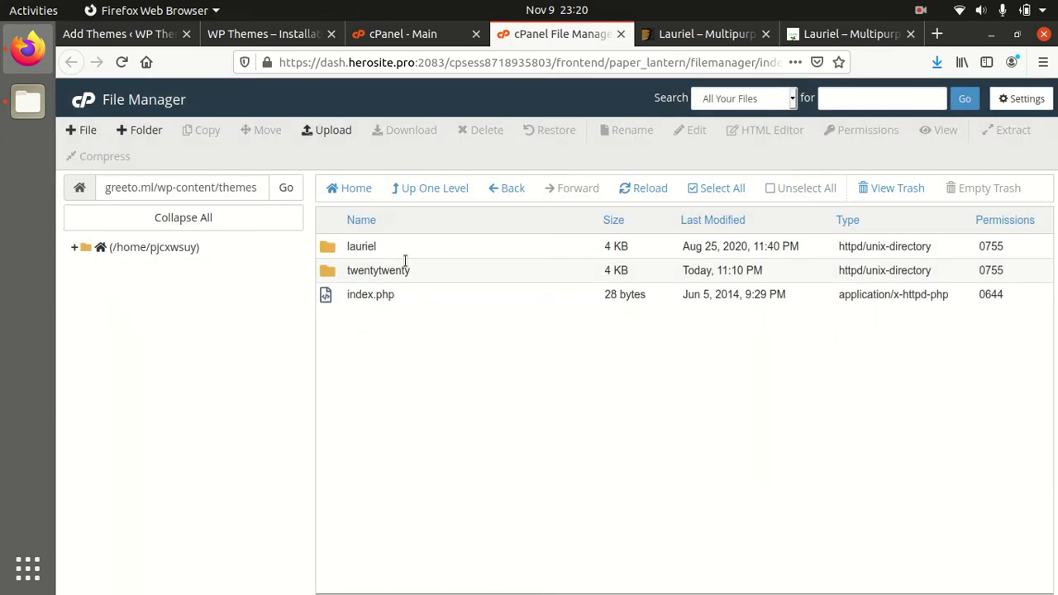
{"action": "left_click", "coordinate": [341, 247]}
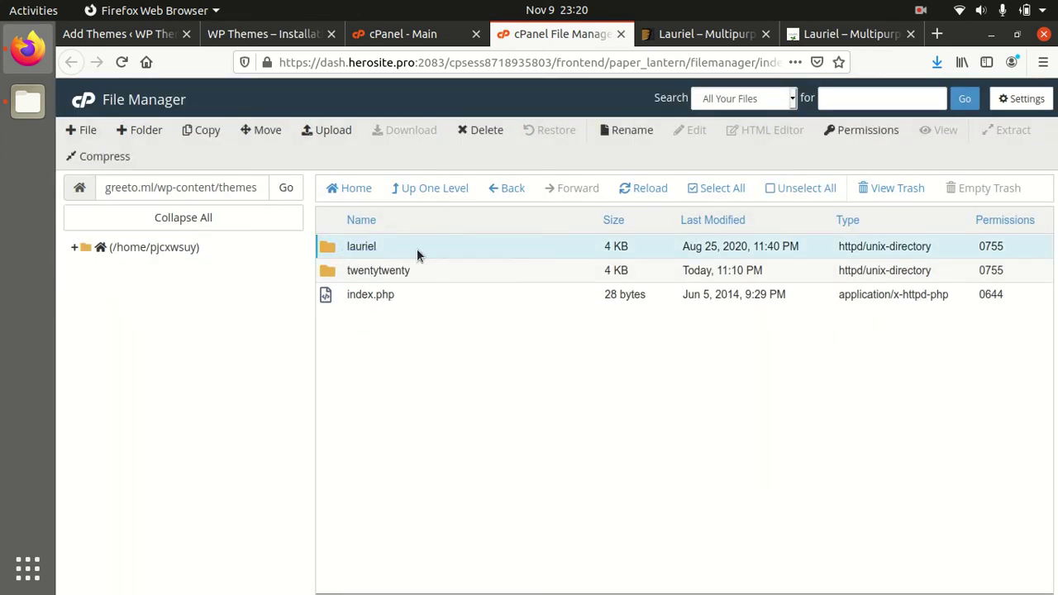
- Review the Lauriel theme's version and description in its details on WordPress's Themes page, and activate the theme
{"action": "left_click", "coordinate": [115, 34]}
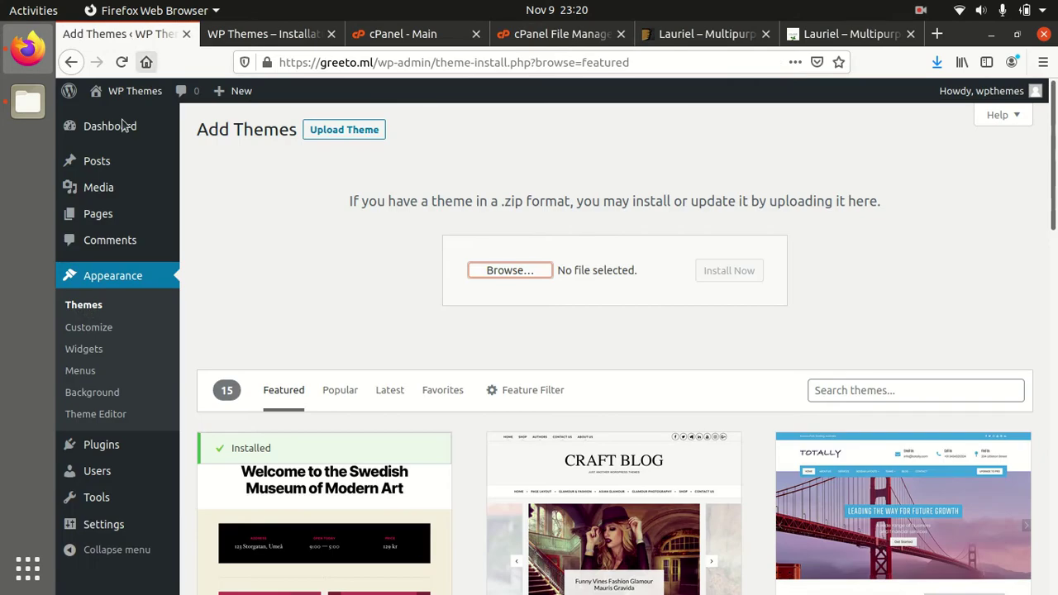
{"action": "left_click", "coordinate": [91, 307]}
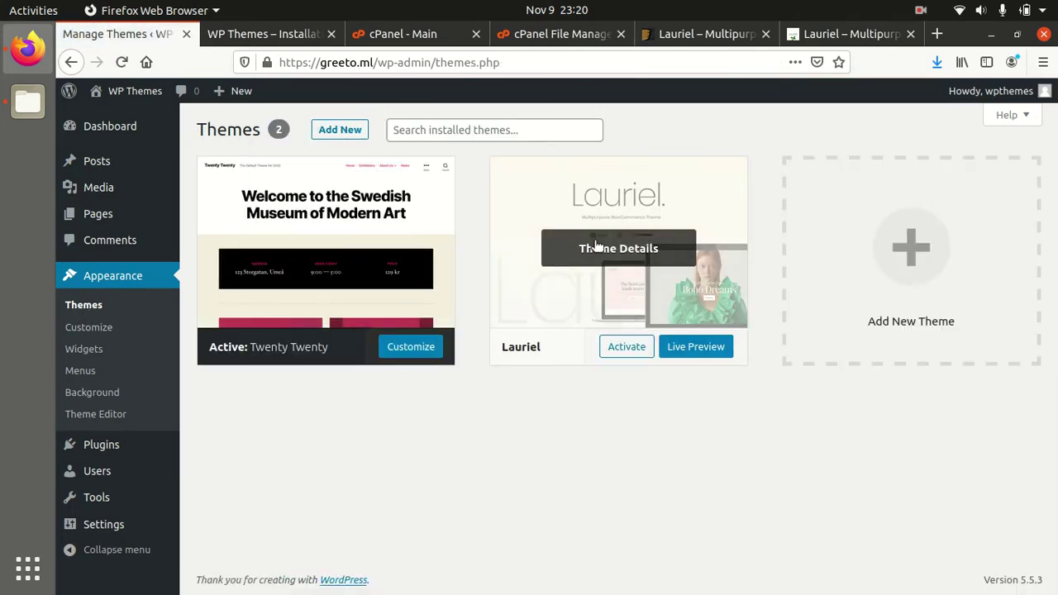
{"action": "left_click", "coordinate": [609, 258]}
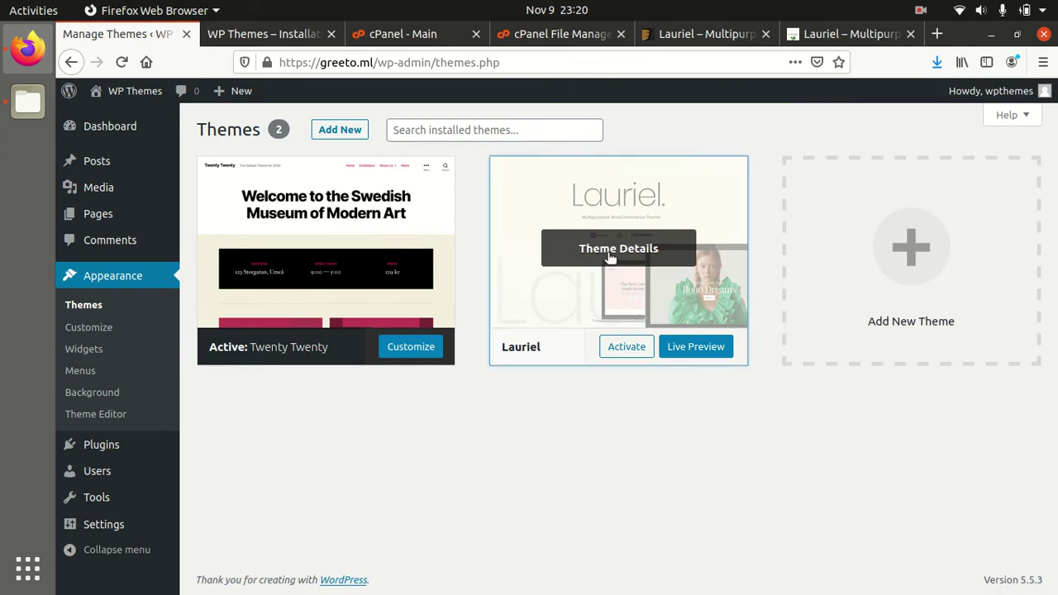
{"action": "left_click_drag", "start_coordinate": [833, 208], "coordinate": [775, 209]}
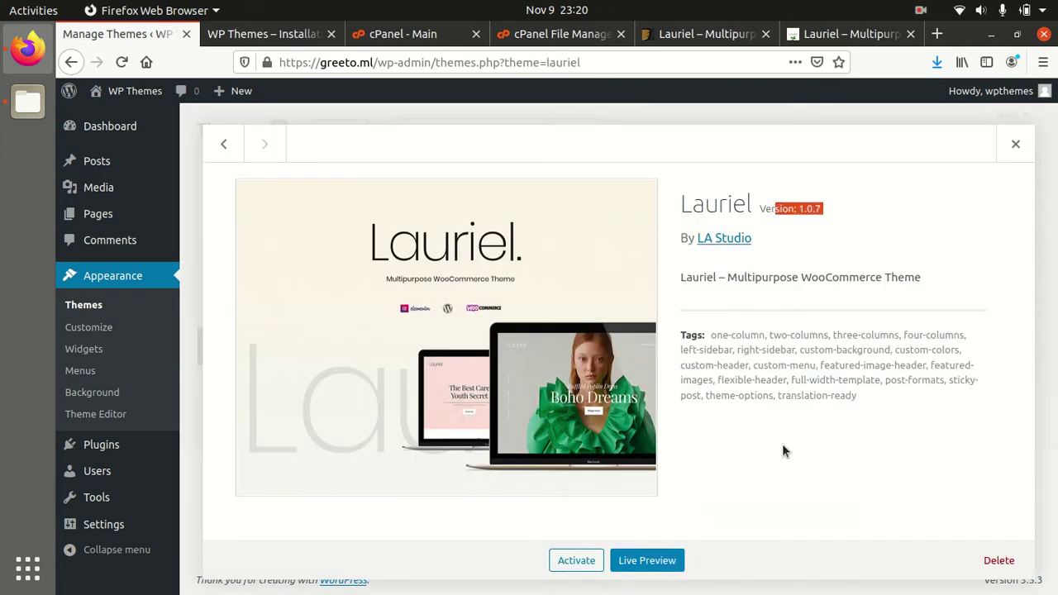
{"action": "left_click_drag", "start_coordinate": [685, 278], "coordinate": [857, 312]}
{"action": "left_click", "coordinate": [857, 312]}
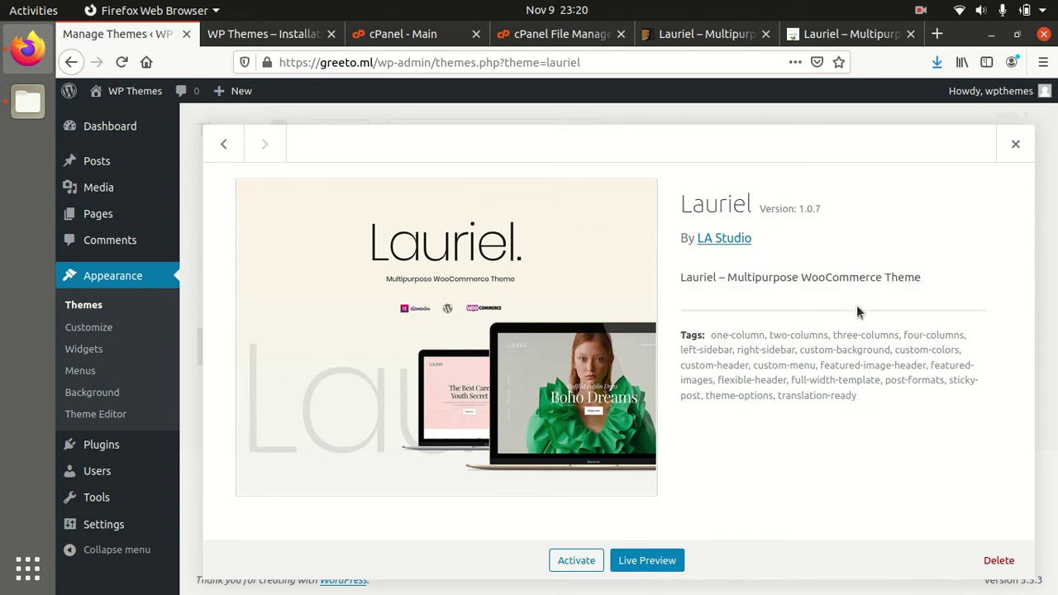
{"action": "left_click", "coordinate": [572, 557]}
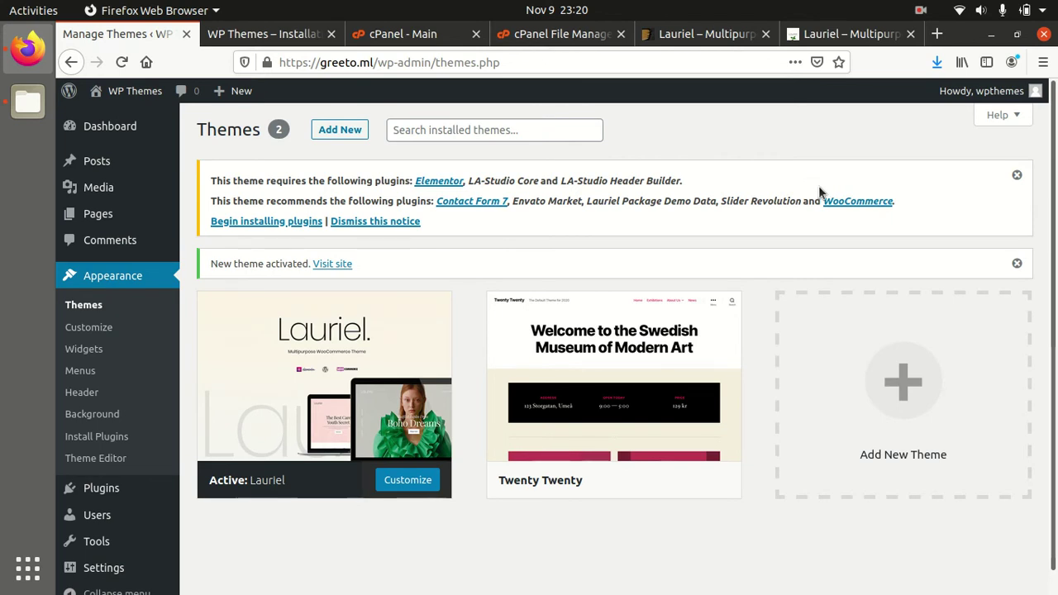
- Open the theme's required plugins installer, and install and activate Elementor
{"action": "left_click", "coordinate": [252, 221]}
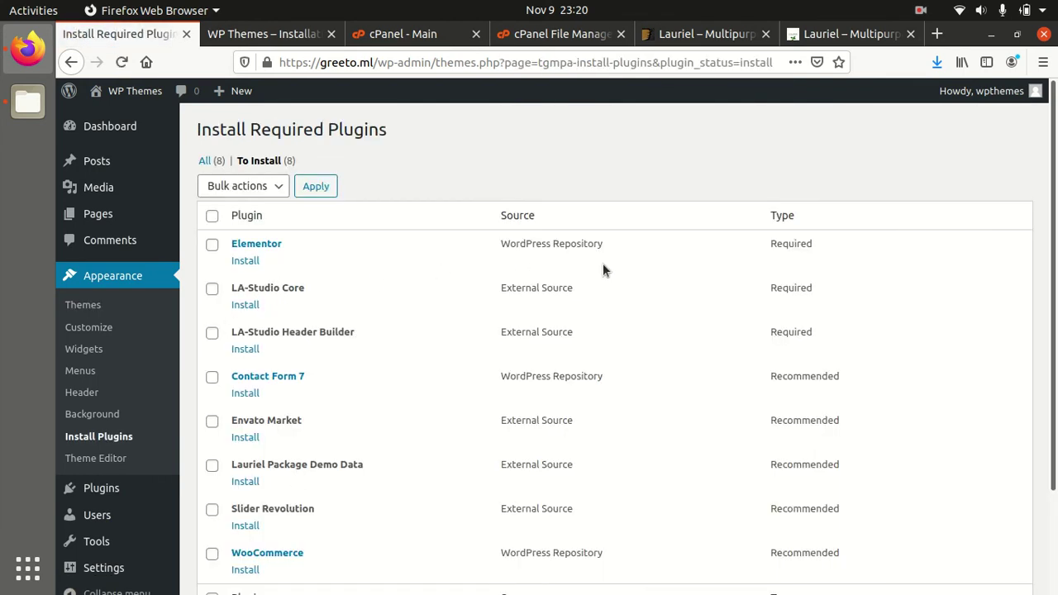
{"action": "left_click", "coordinate": [246, 262]}
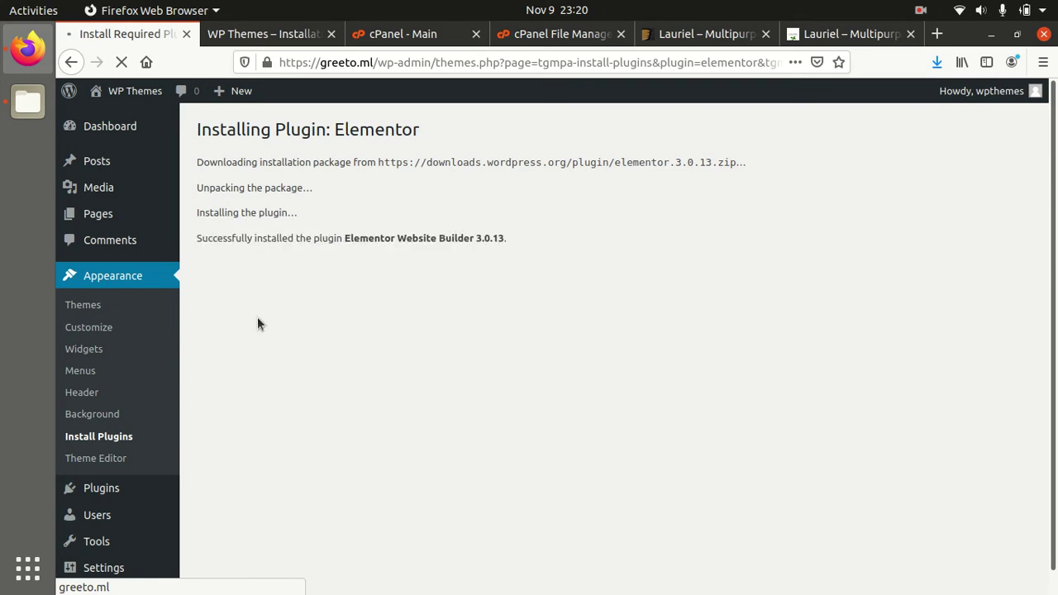
{"action": "left_click", "coordinate": [279, 264]}
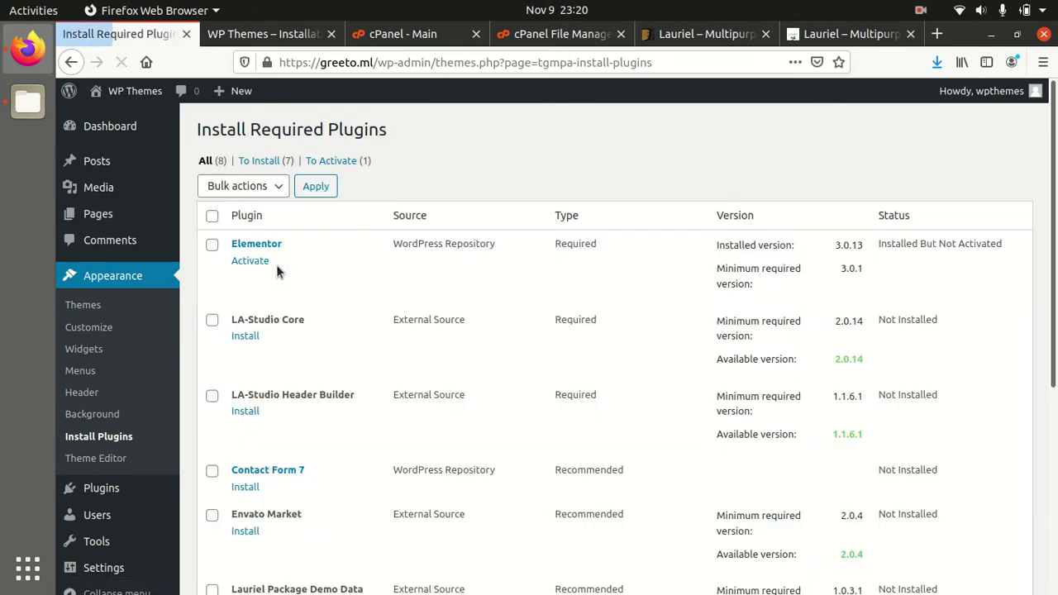
{"action": "left_click", "coordinate": [269, 261]}
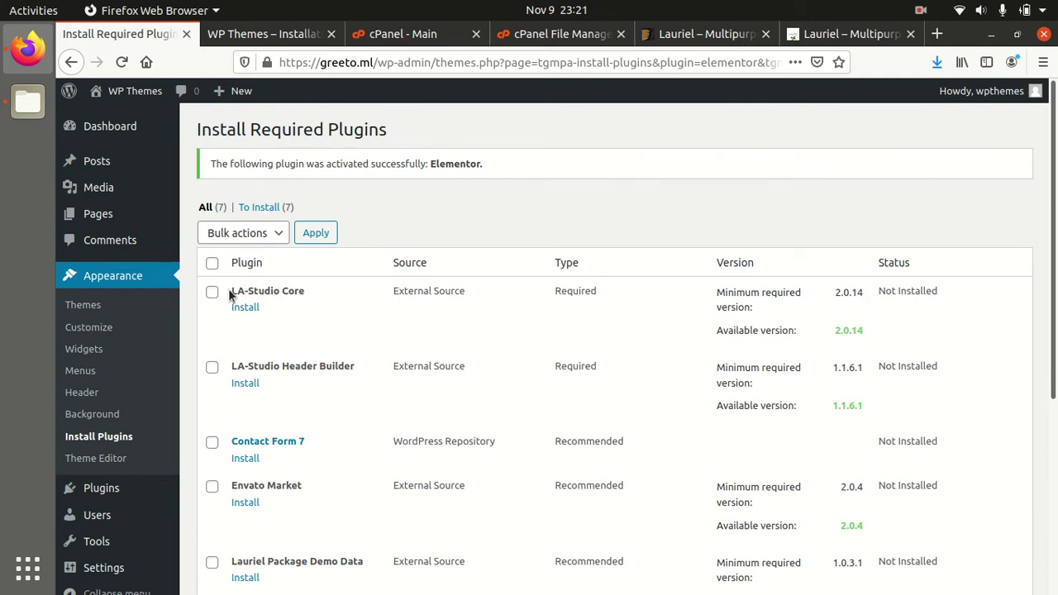
- Try to install LA-Studio Core and close Elementor's Getting Started page
{"action": "left_click_drag", "start_coordinate": [230, 296], "coordinate": [279, 290]}
{"action": "left_click", "coordinate": [325, 295]}
{"action": "left_click", "coordinate": [241, 309]}
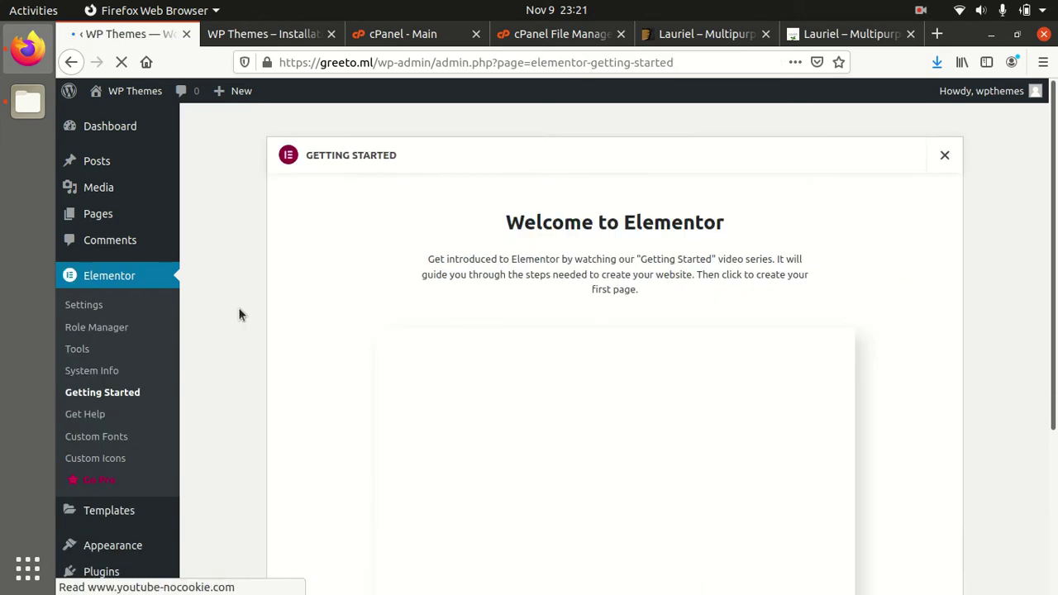
{"action": "left_click", "coordinate": [944, 155]}
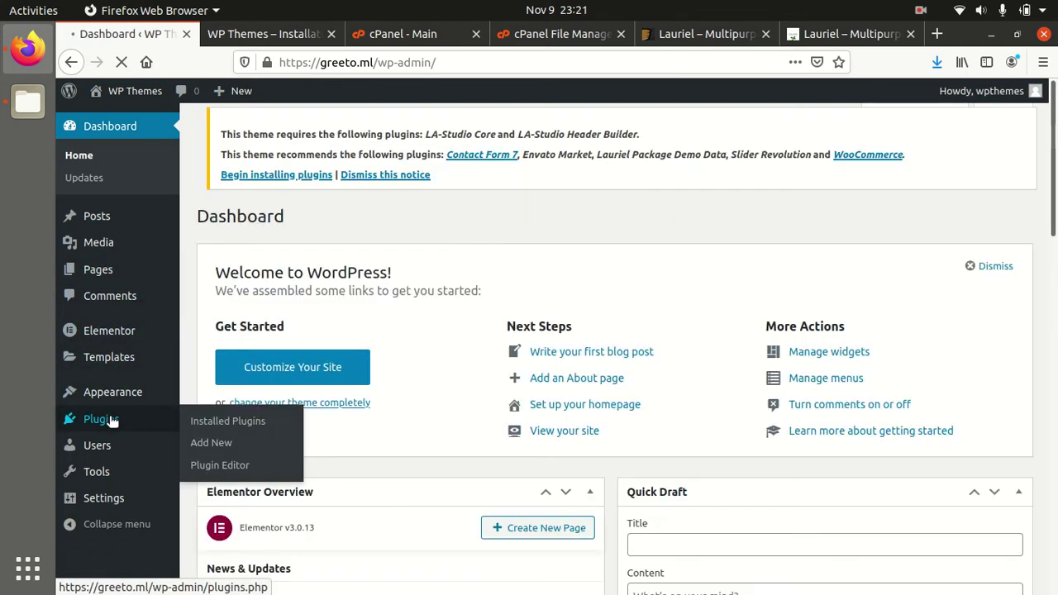
- Return to the required plugins installer through the Plugins page notice, and install and activate LA-Studio Core
{"action": "left_click", "coordinate": [111, 420]}
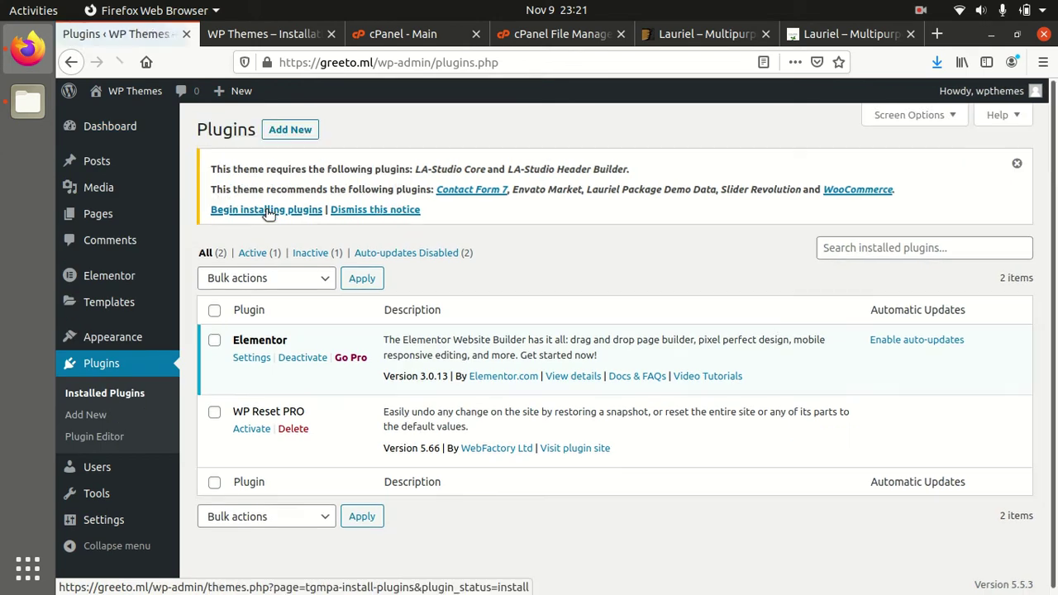
{"action": "left_click", "coordinate": [266, 210]}
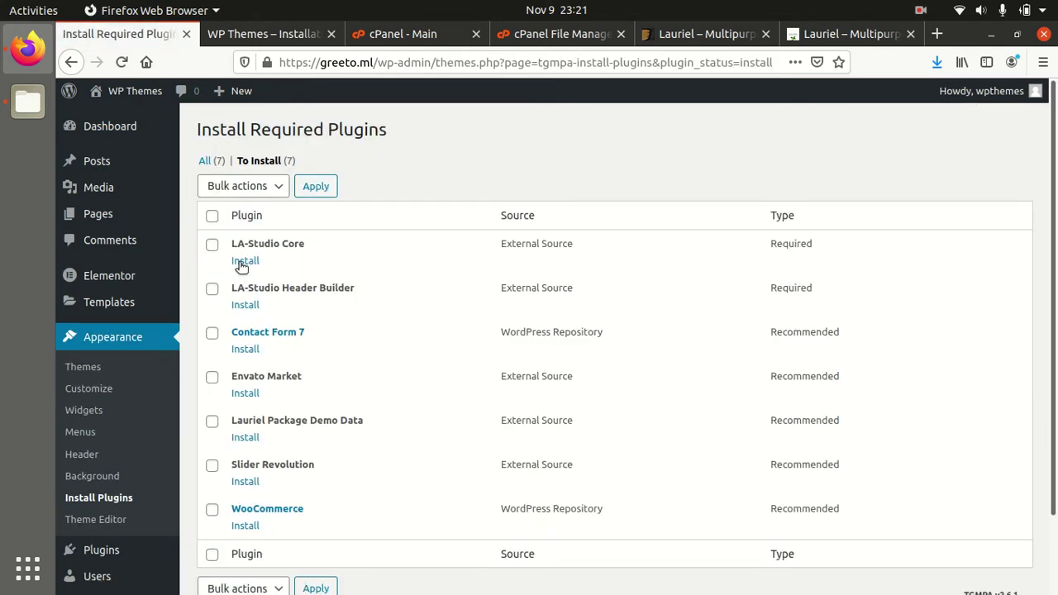
{"action": "left_click", "coordinate": [240, 262]}
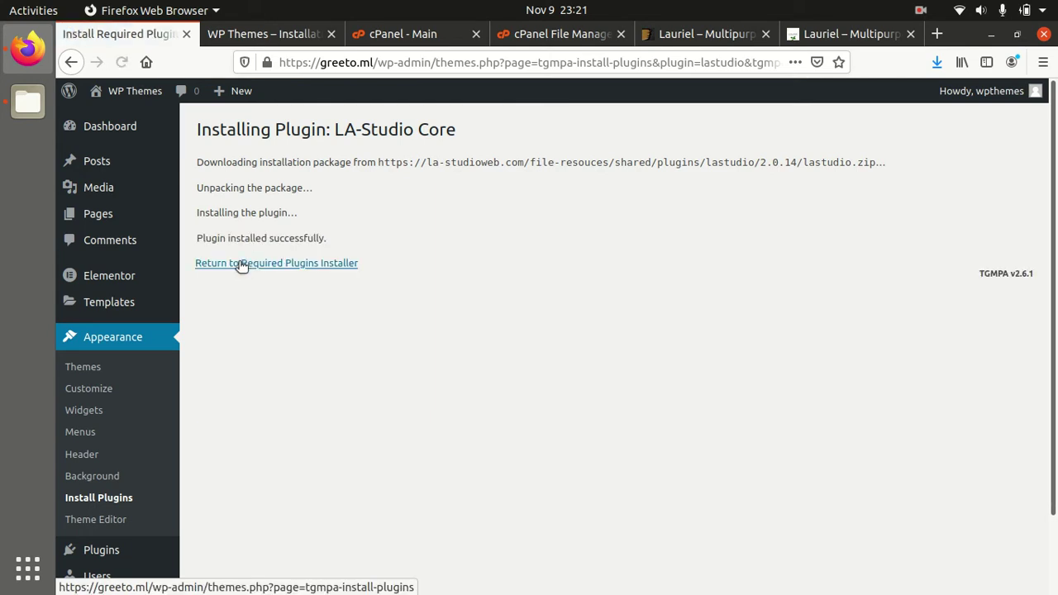
{"action": "left_click", "coordinate": [252, 263]}
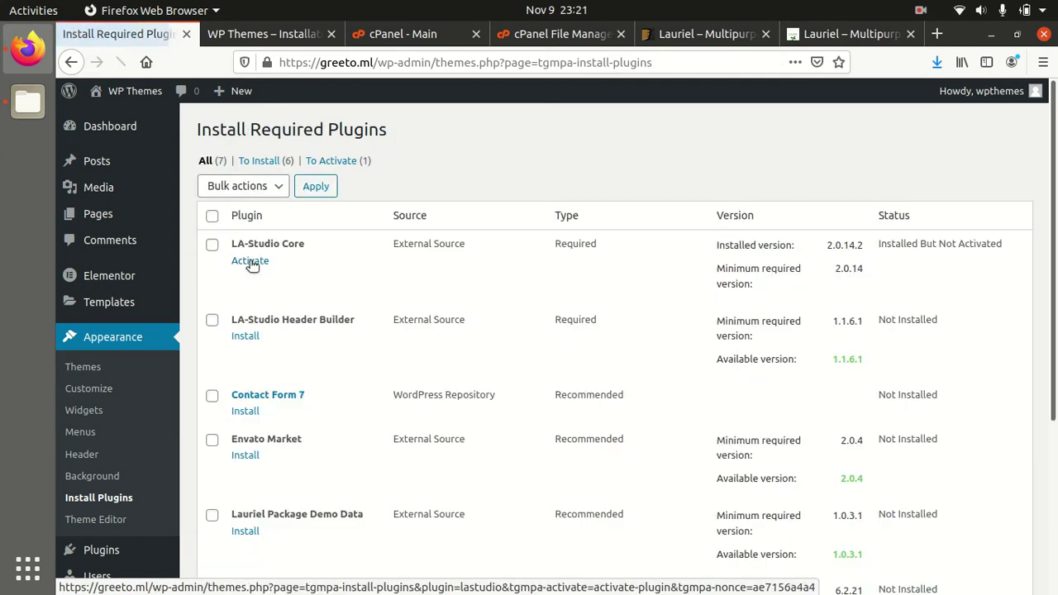
{"action": "left_click", "coordinate": [249, 261]}
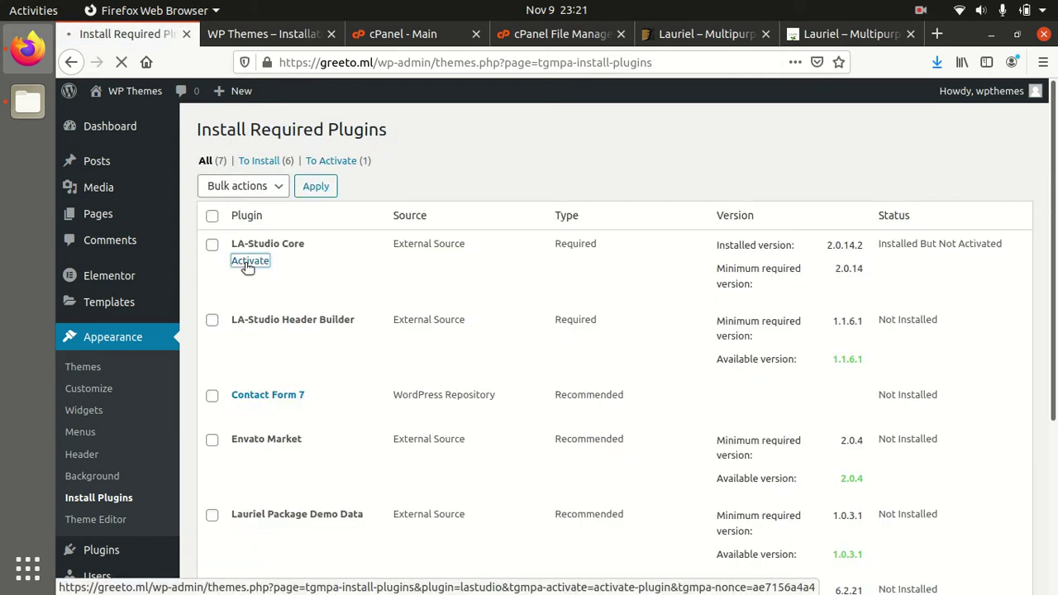
- Install LA-Studio Header Builder from the required plugins list and try to activate it
{"action": "left_click", "coordinate": [251, 308]}
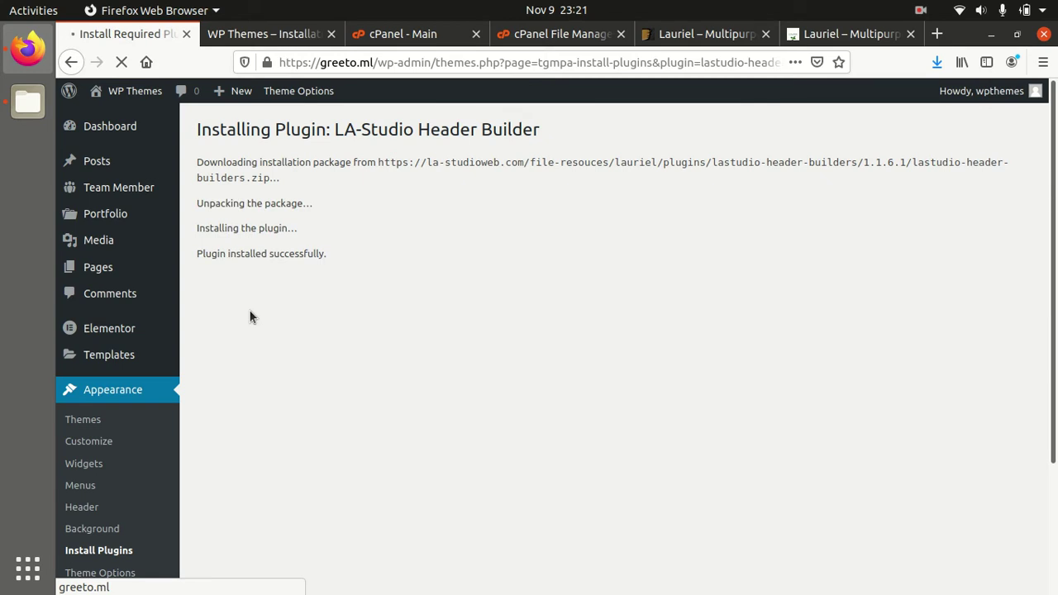
{"action": "left_click", "coordinate": [266, 279]}
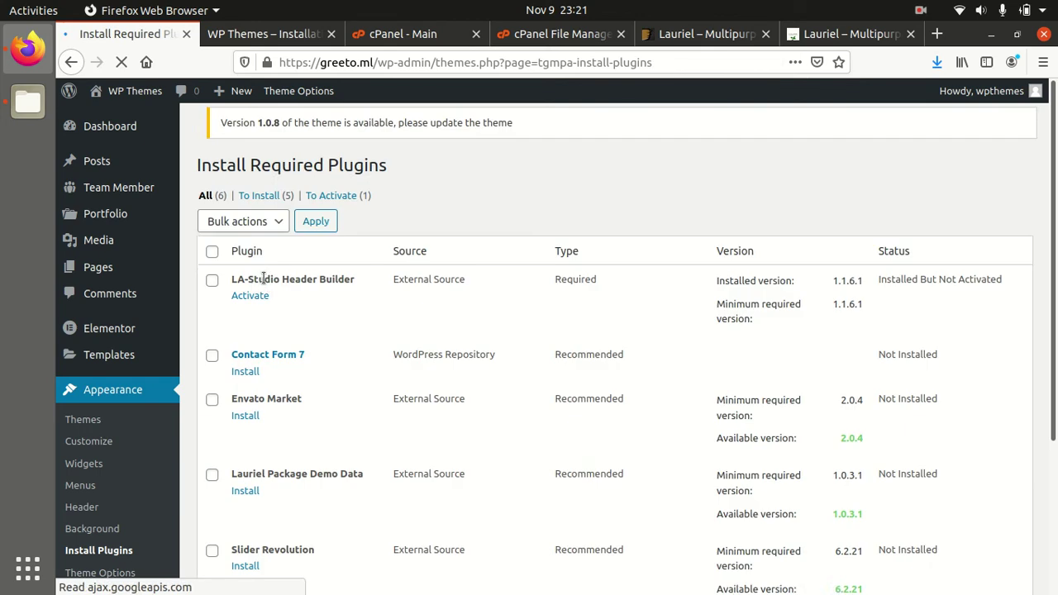
{"action": "left_click", "coordinate": [256, 311]}
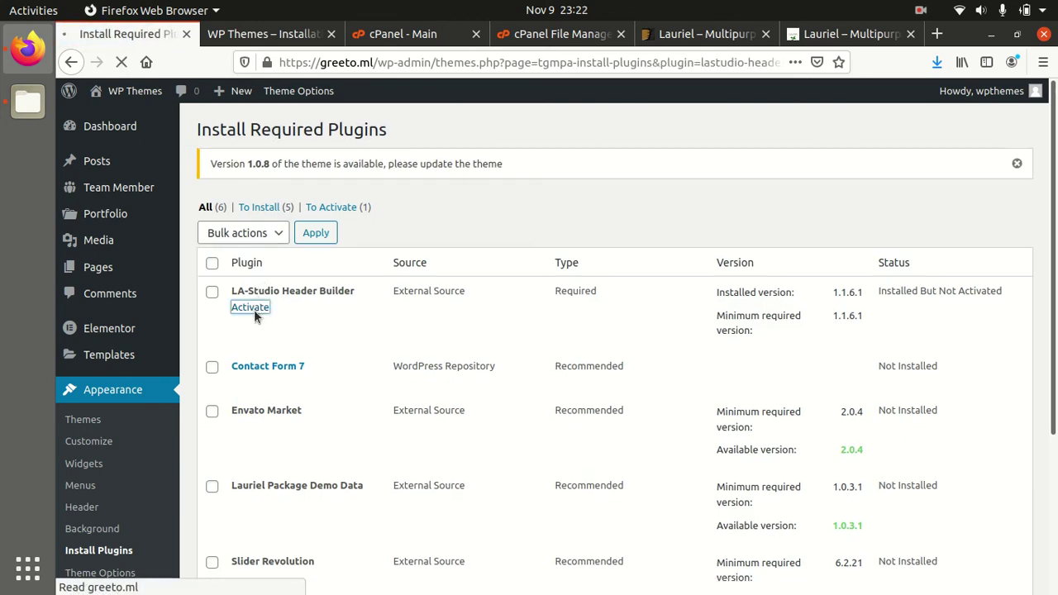
- Update LA-Studio Core to 2.0.15 and LA-Studio Header Builder to 1.1.7, and activate the Header Builder
{"action": "left_click", "coordinate": [248, 351]}
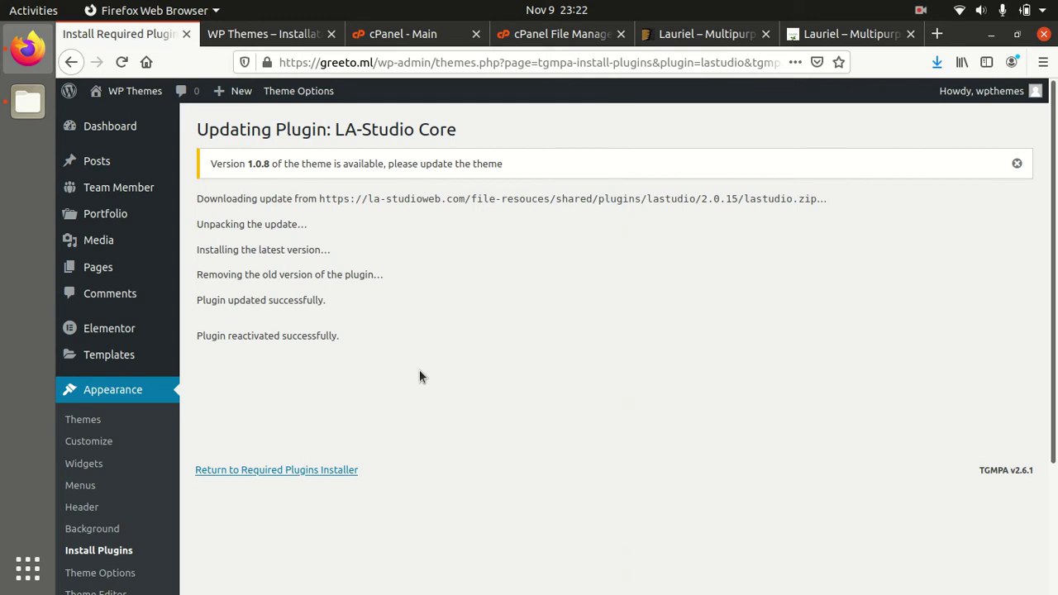
{"action": "left_click", "coordinate": [326, 467]}
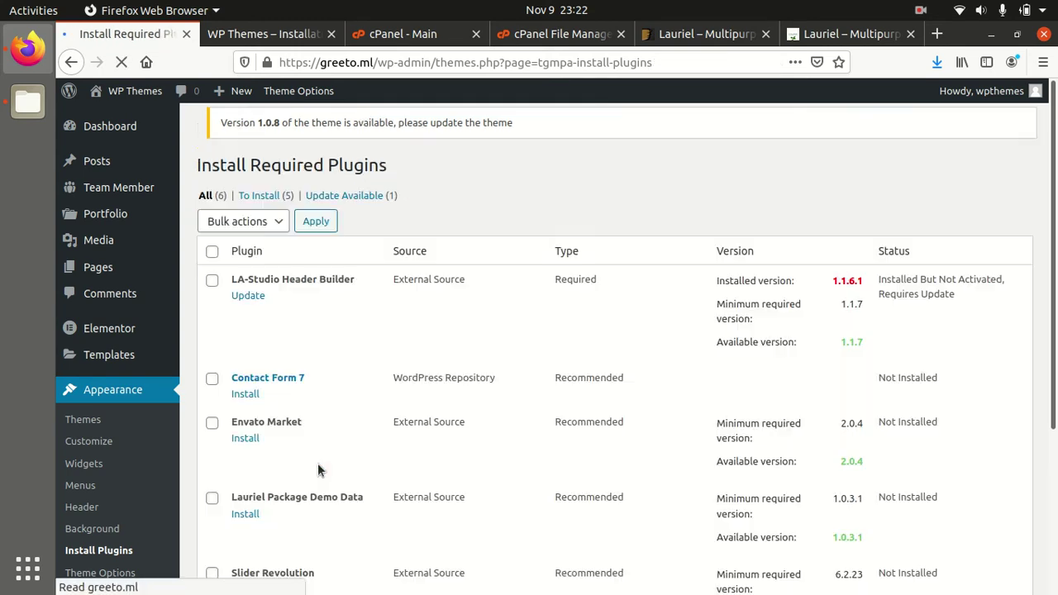
{"action": "left_click", "coordinate": [247, 307]}
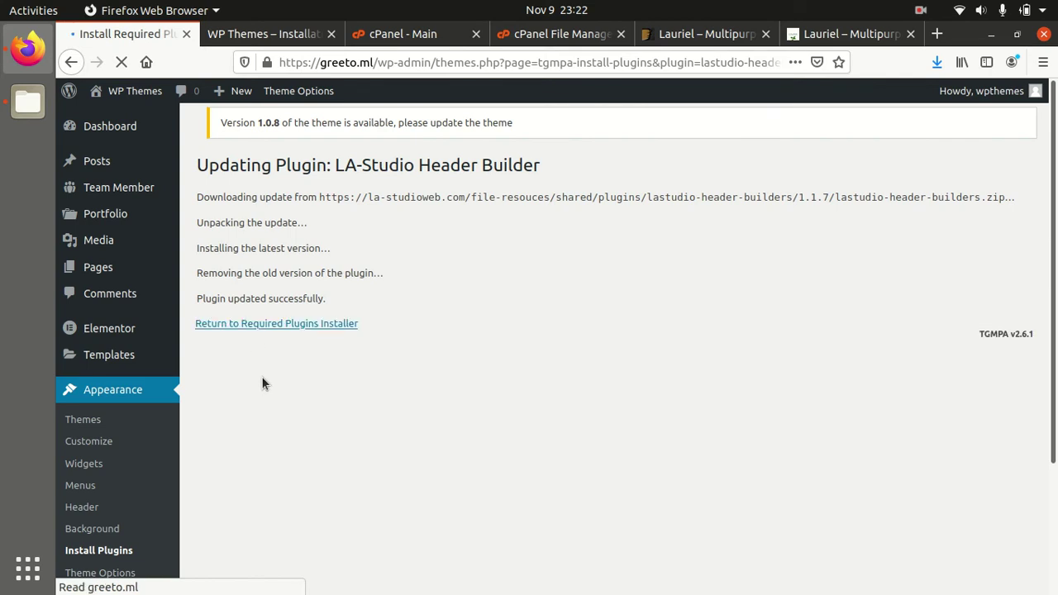
{"action": "left_click", "coordinate": [271, 327]}
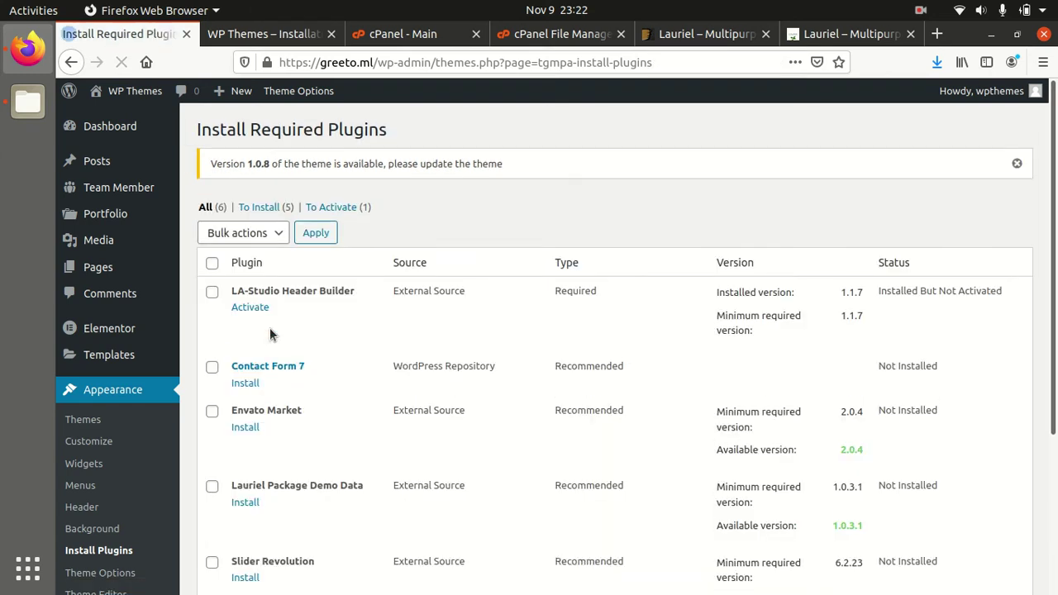
{"action": "left_click", "coordinate": [250, 308]}
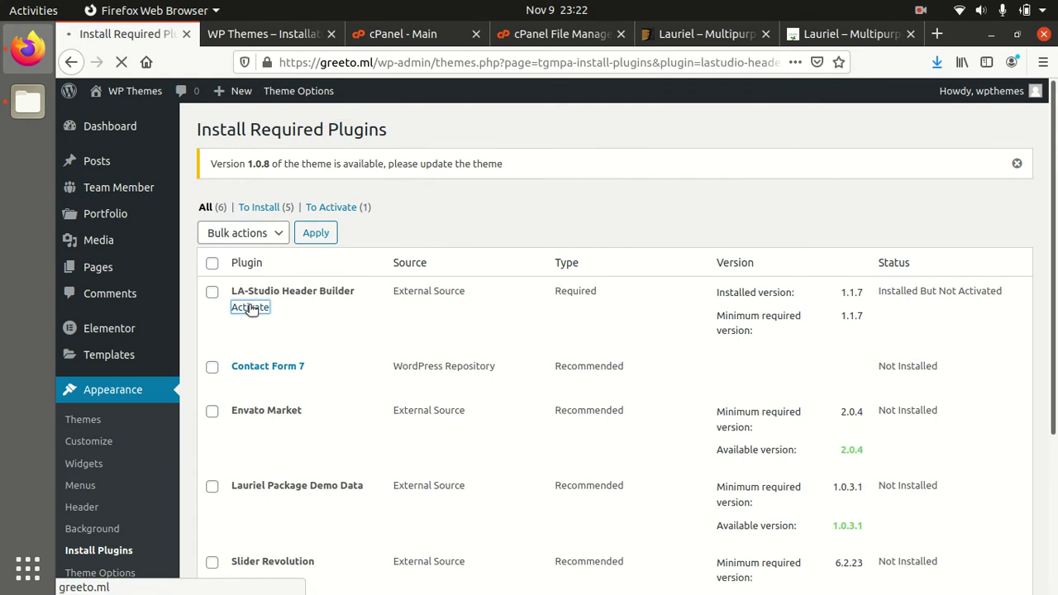
- Install and activate the Contact Form 7 plugin from the required plugins list
{"action": "left_click", "coordinate": [248, 354]}
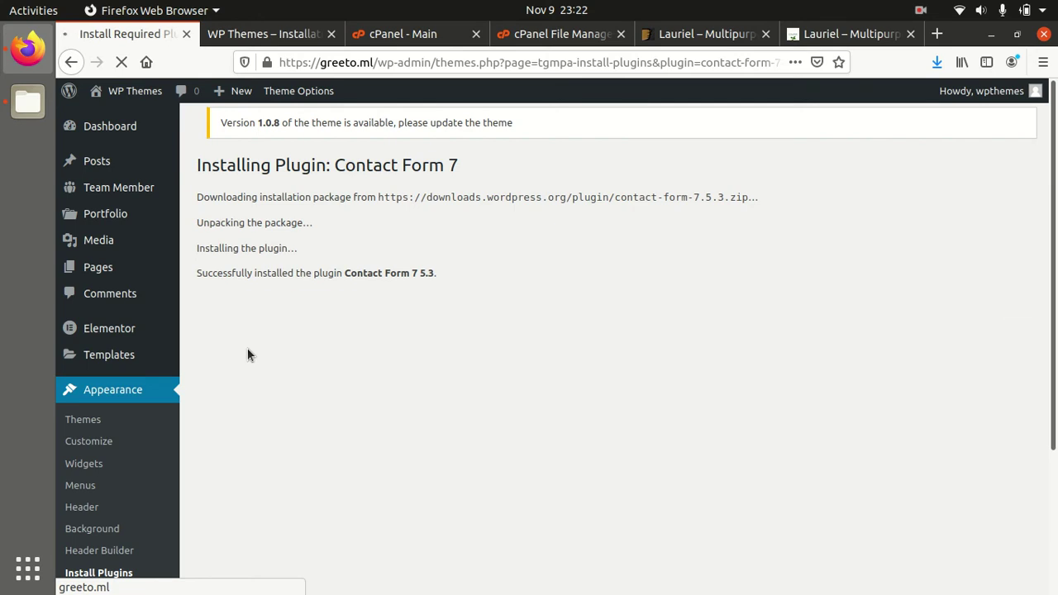
{"action": "left_click", "coordinate": [274, 301]}
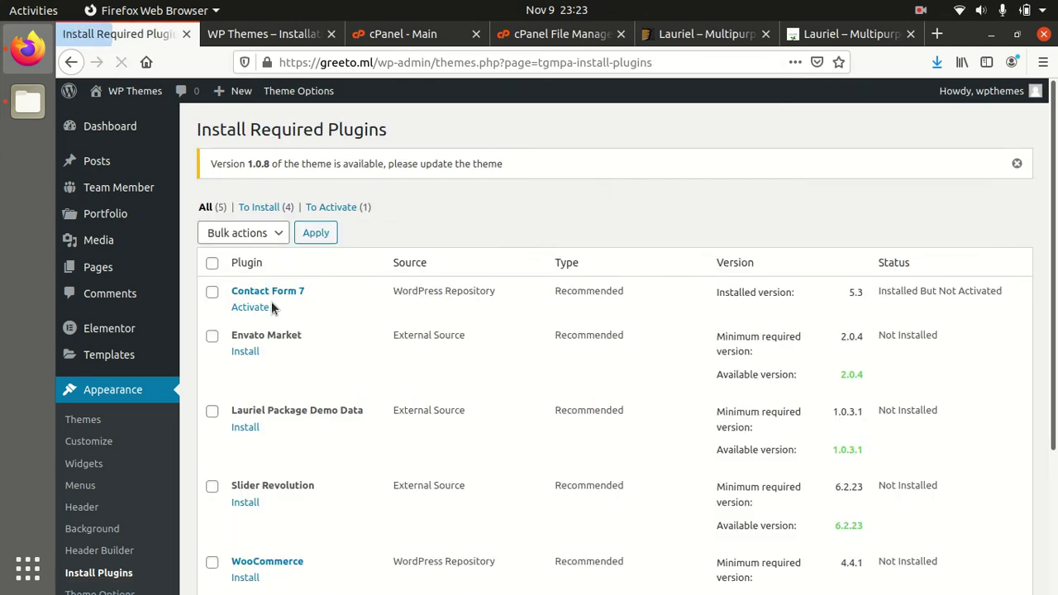
{"action": "left_click", "coordinate": [269, 308]}
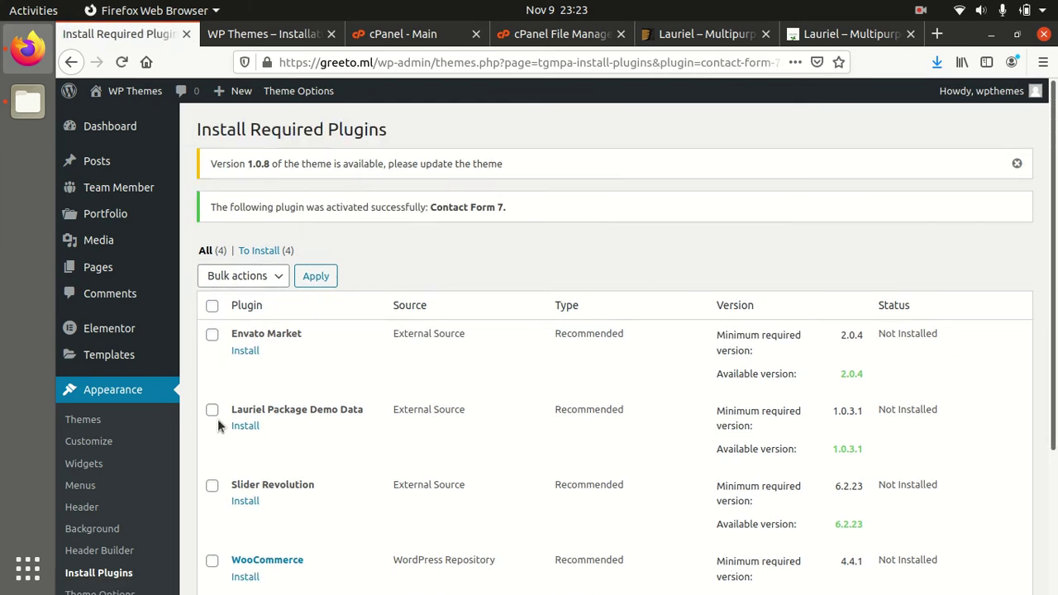
- Install the Lauriel Package Demo Data plugin and return to the required plugins list
{"action": "left_click_drag", "start_coordinate": [229, 413], "coordinate": [360, 423]}
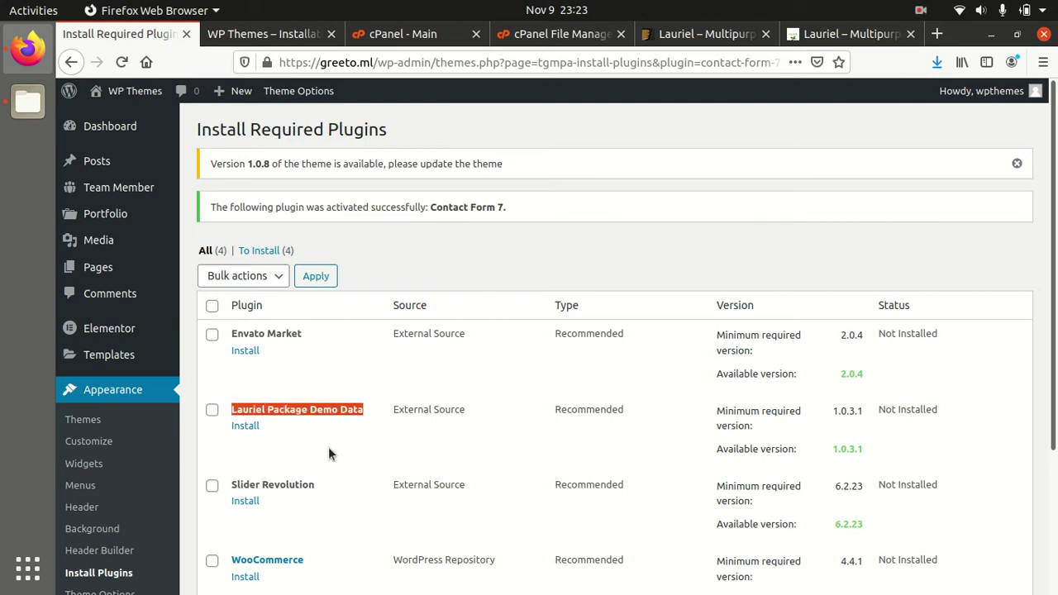
{"action": "left_click", "coordinate": [235, 447]}
{"action": "left_click", "coordinate": [245, 425]}
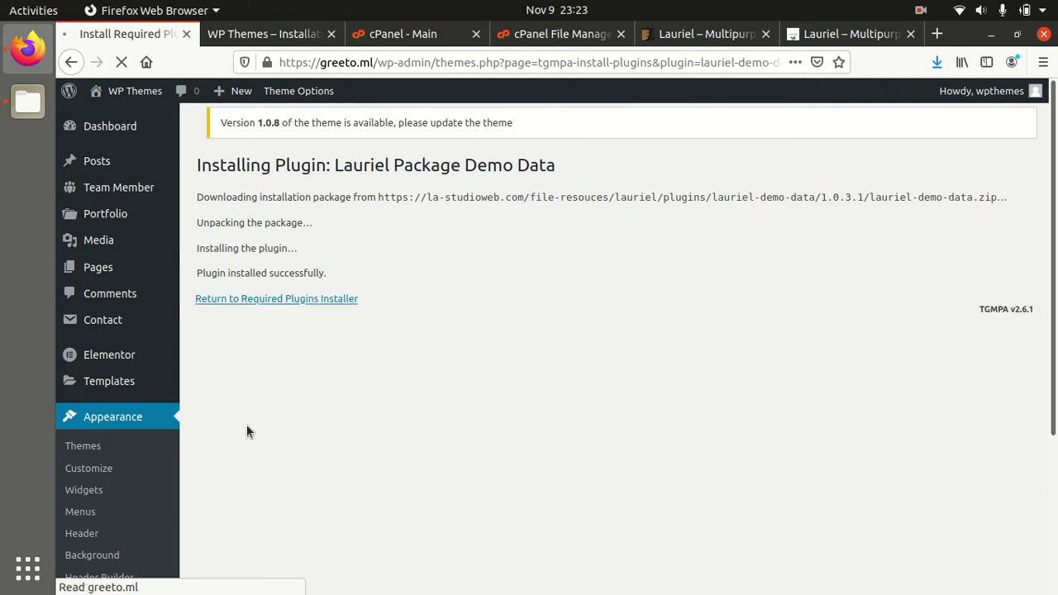
{"action": "left_click", "coordinate": [265, 300]}
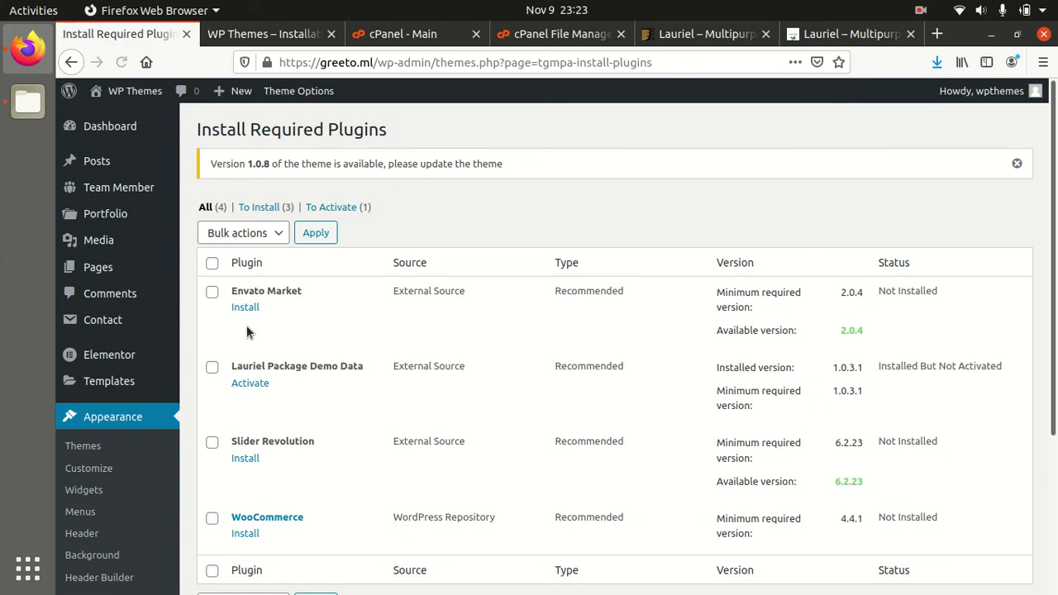
- Activate the Lauriel Package Demo Data plugin, and install and activate Slider Revolution
{"action": "left_click", "coordinate": [239, 385]}
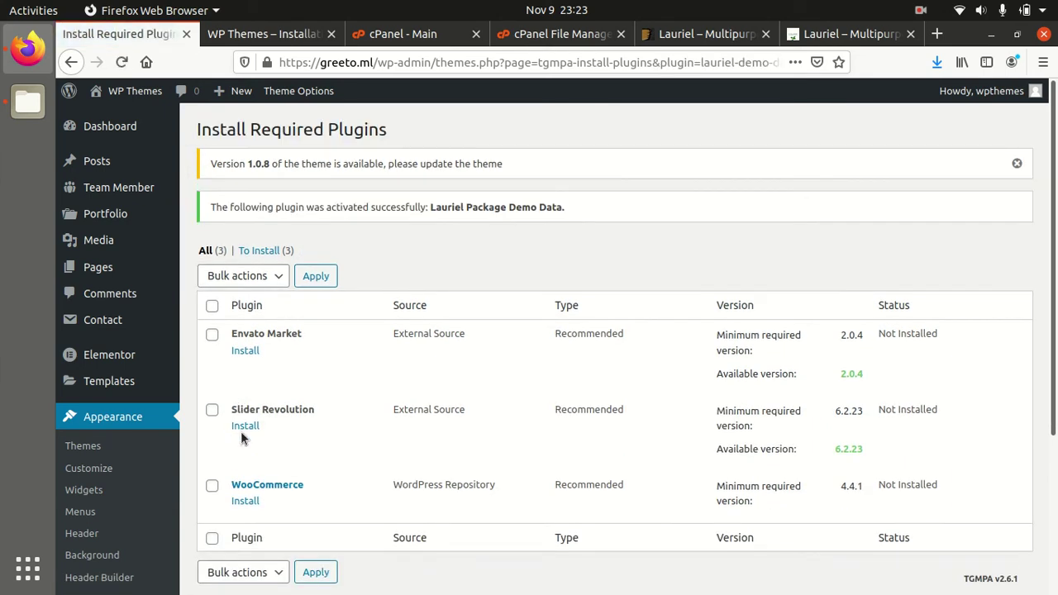
{"action": "left_click", "coordinate": [240, 426]}
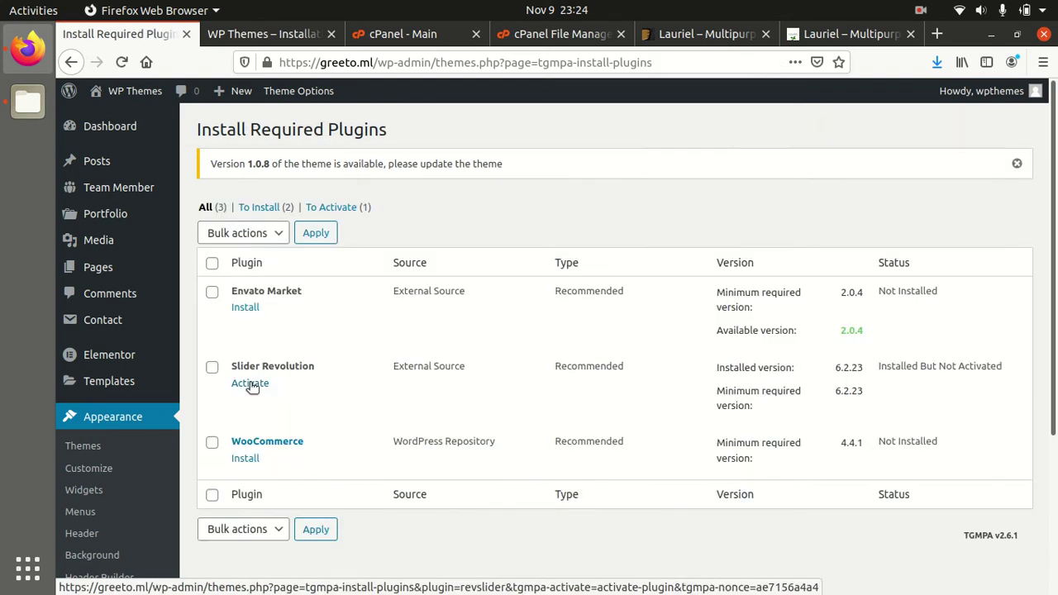
{"action": "left_click", "coordinate": [250, 384]}
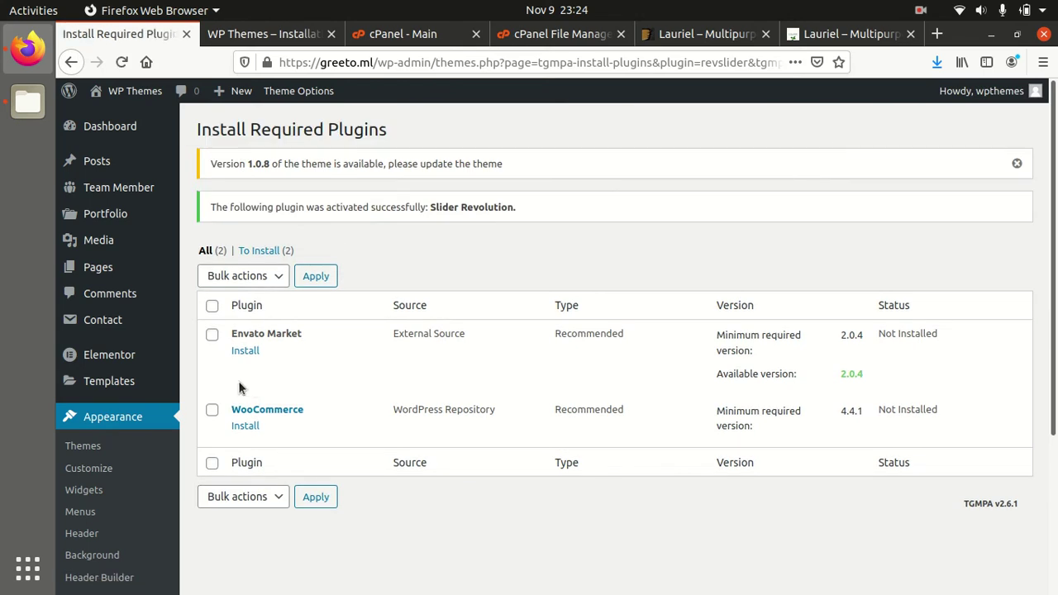
- Start installing WooCommerce from the required plugins list and view the Lauriel ThemeForest and demo pages while it runs
{"action": "left_click", "coordinate": [245, 429]}
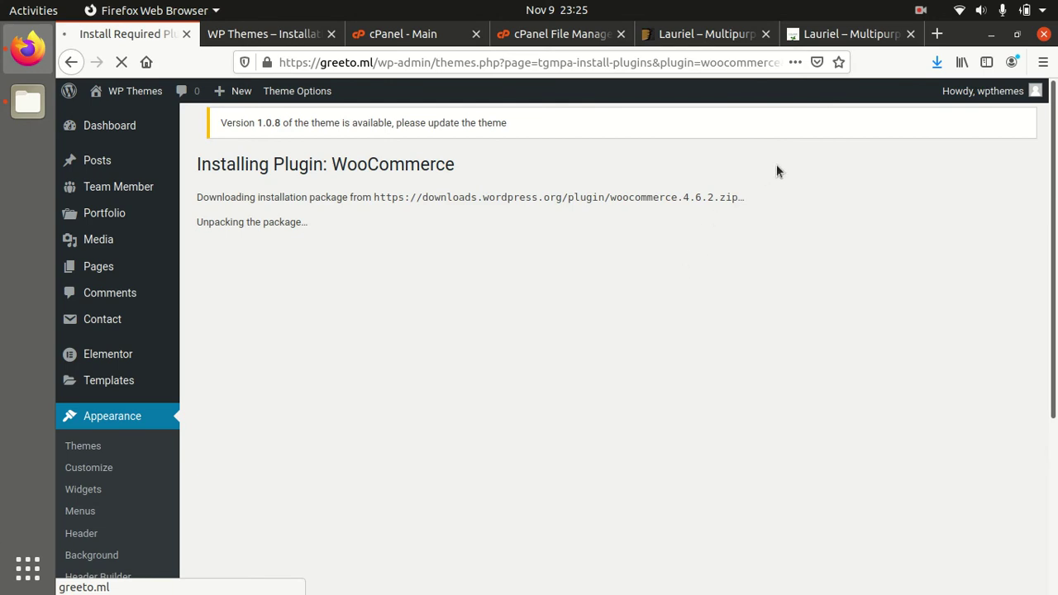
{"action": "left_click", "coordinate": [851, 36]}
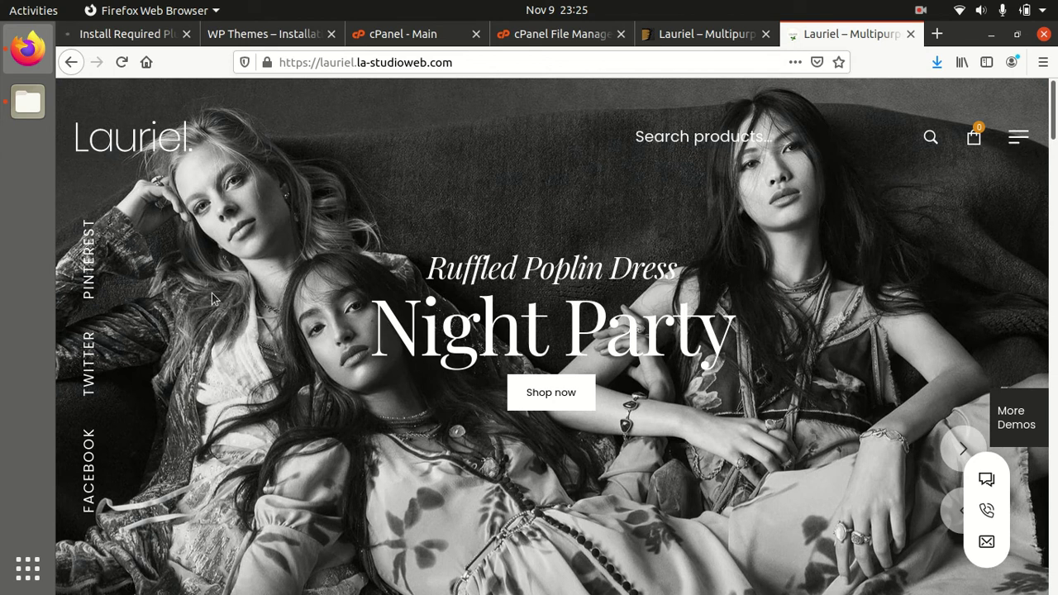
{"action": "left_click", "coordinate": [686, 35]}
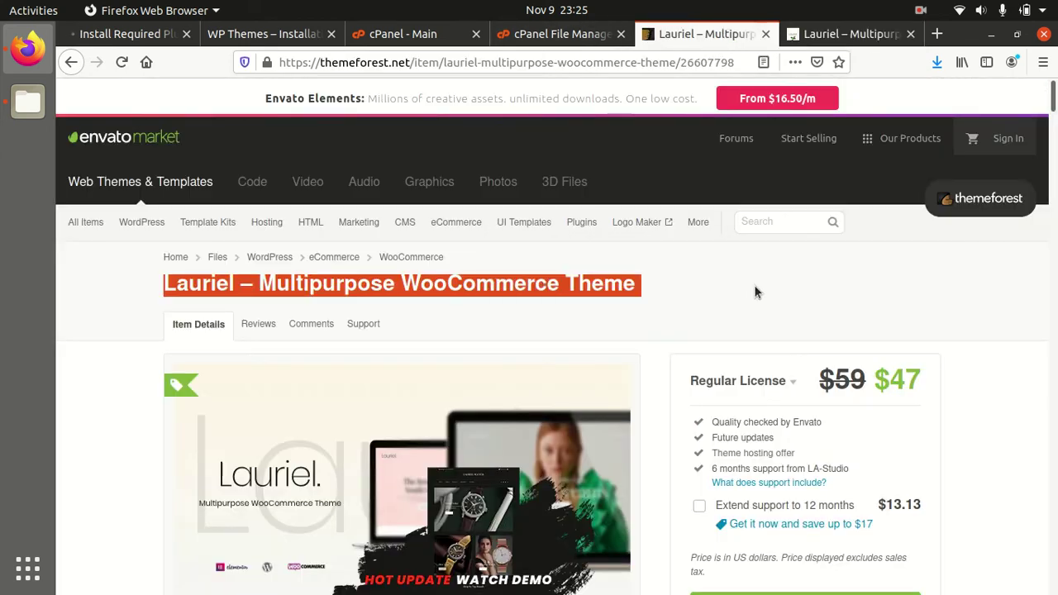
{"action": "left_click", "coordinate": [785, 291]}
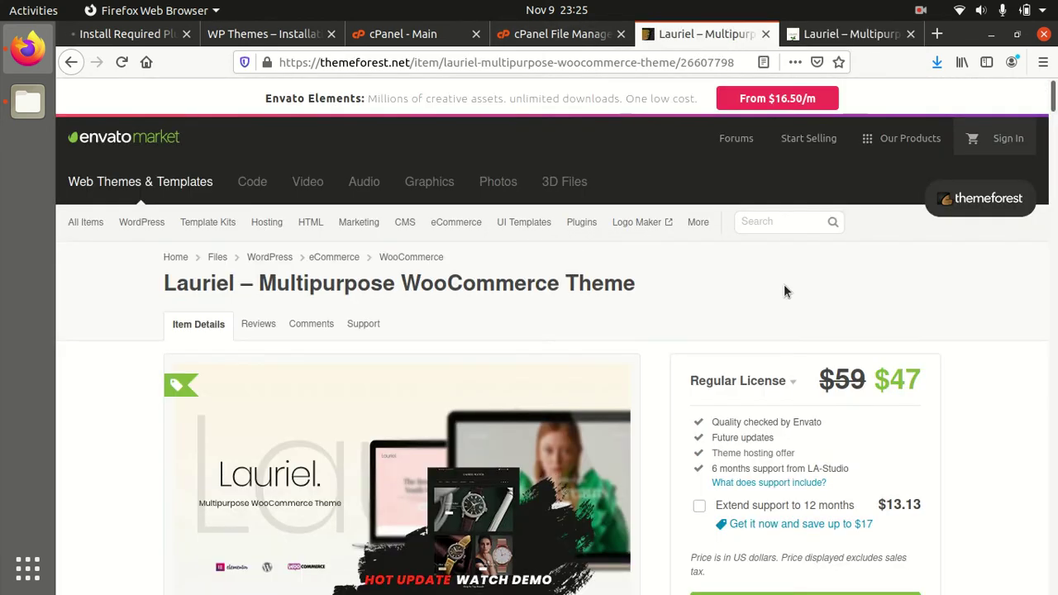
{"action": "left_click", "coordinate": [818, 34]}
{"action": "scroll", "coordinate": [569, 355], "scroll_direction": "down", "scroll_amount": 5}
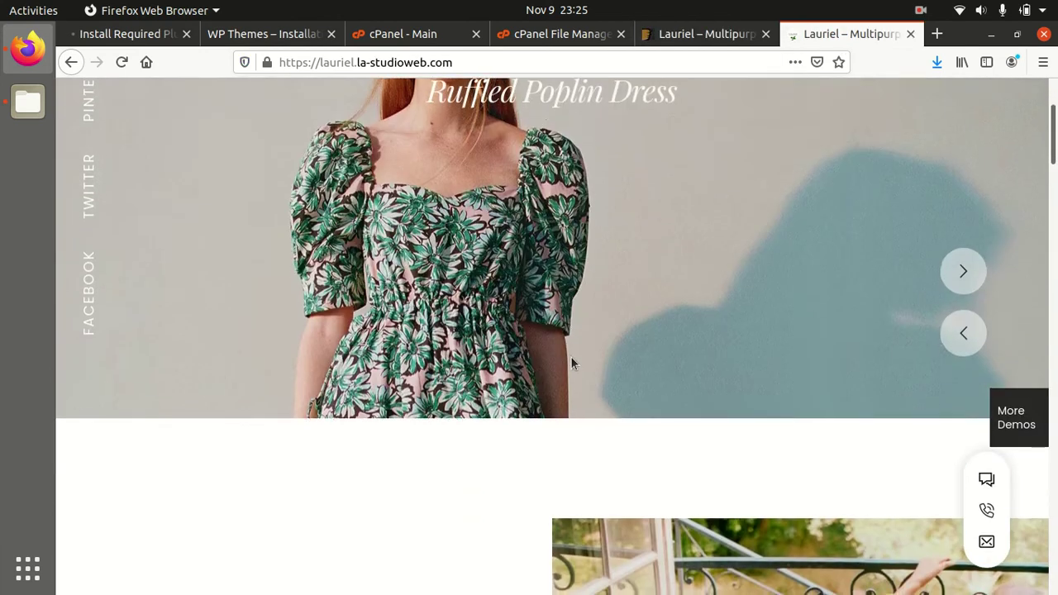
{"action": "scroll", "coordinate": [570, 357], "scroll_direction": "up", "scroll_amount": 3}
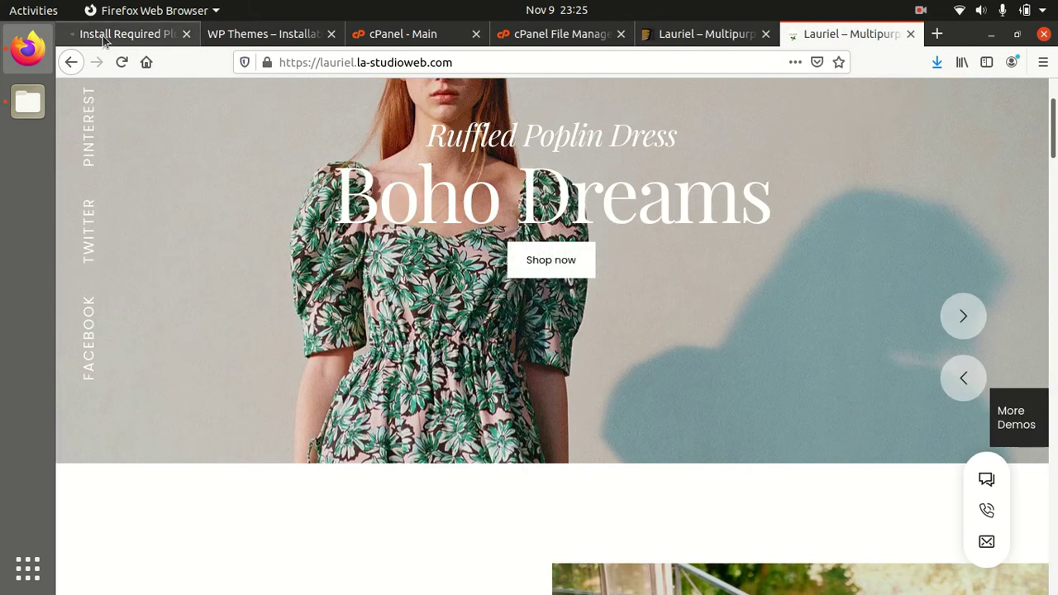
- Activate WooCommerce from the required plugins list and reload the page to start its setup wizard
{"action": "left_click", "coordinate": [100, 36]}
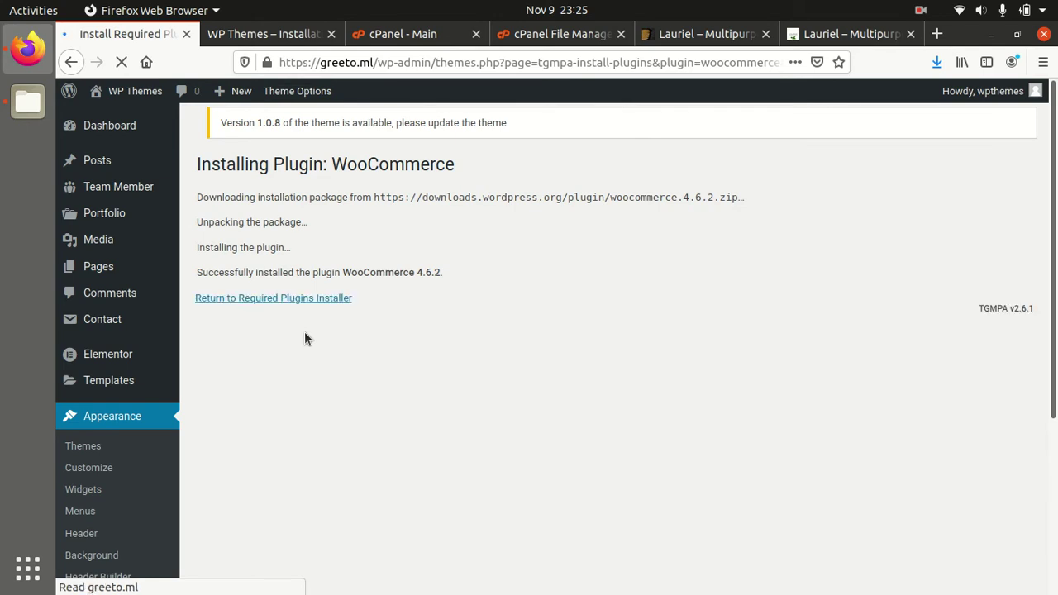
{"action": "left_click", "coordinate": [291, 301]}
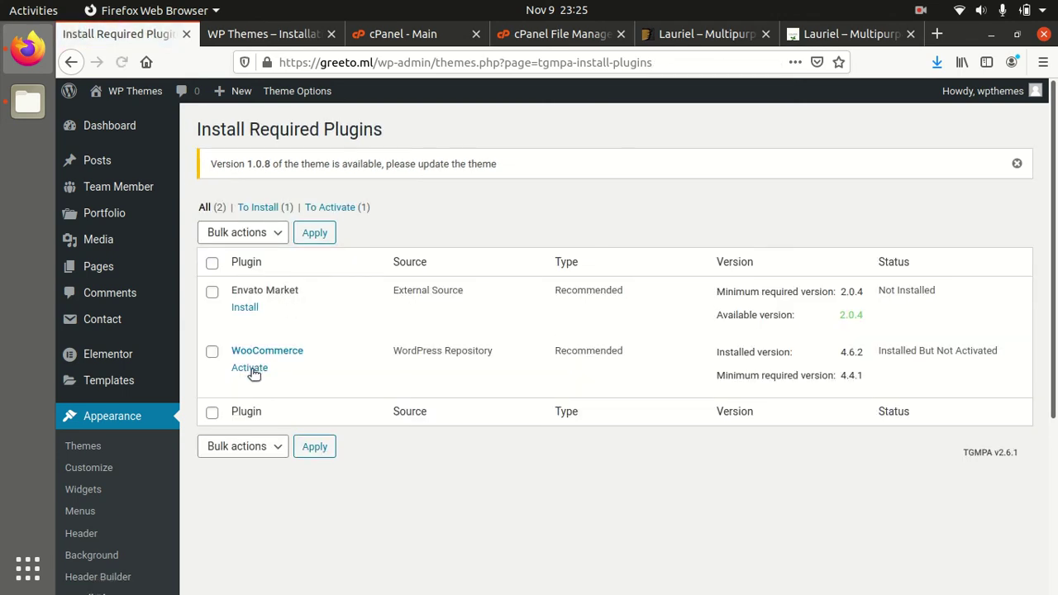
{"action": "left_click", "coordinate": [251, 370]}
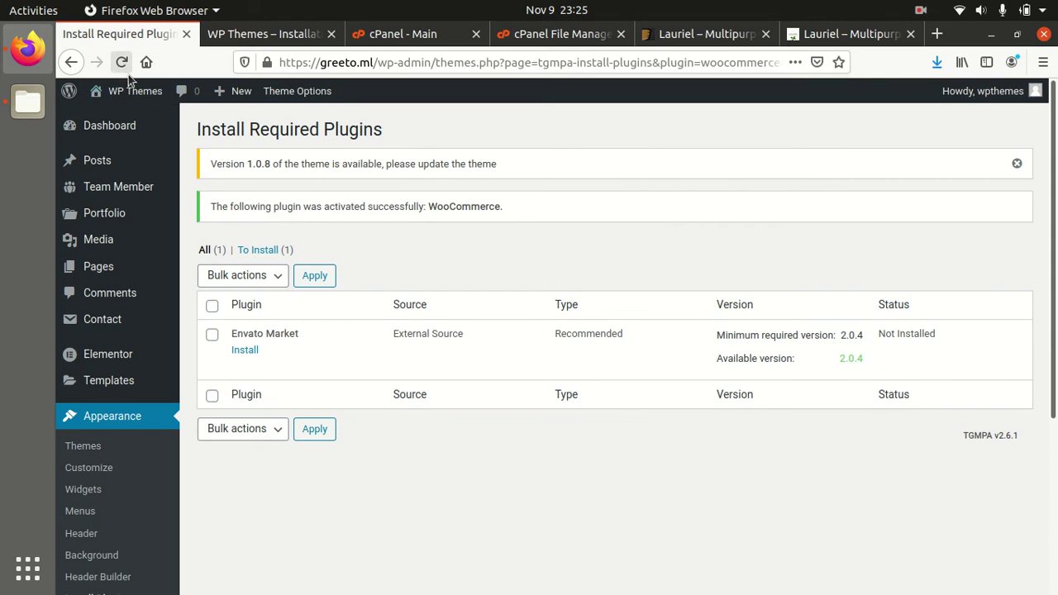
{"action": "left_click", "coordinate": [121, 63]}
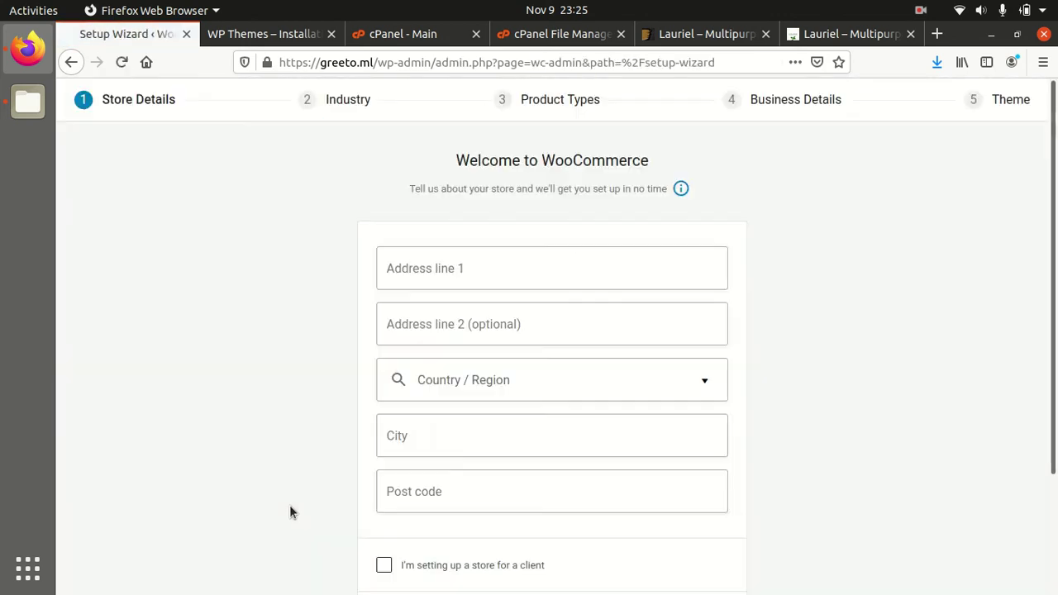
- Fill in the store's first address line, city and post code, and choose India — Andhra Pradesh as the country/region
{"action": "left_click", "coordinate": [460, 276]}
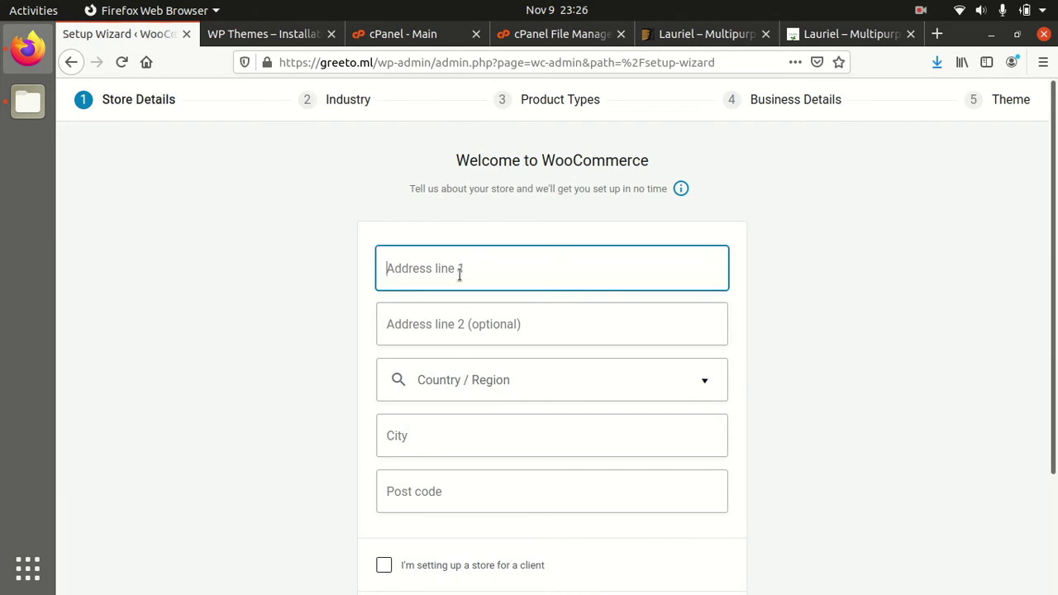
{"action": "type", "text": "addresss line"}
{"action": "key", "text": "Tab"}
{"action": "key", "text": "Tab"}
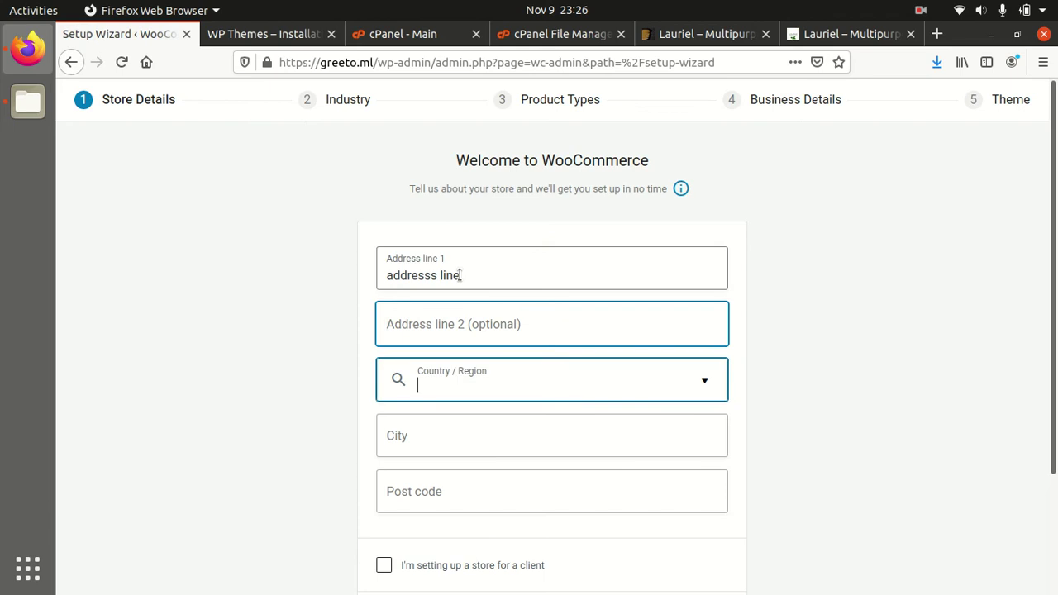
{"action": "type", "text": "india"}
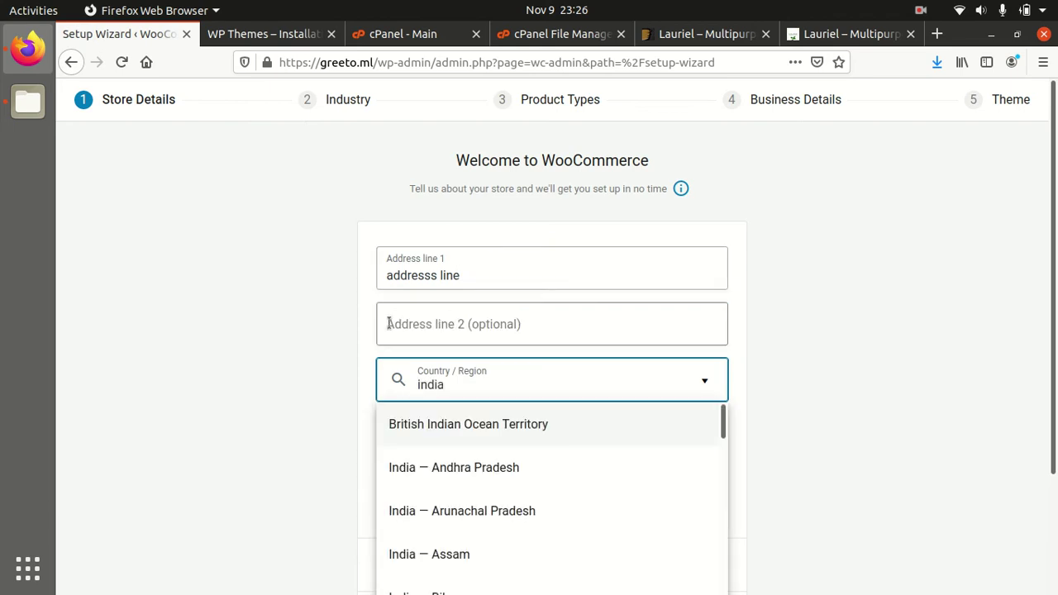
{"action": "left_click", "coordinate": [414, 461]}
{"action": "scroll", "coordinate": [550, 438], "scroll_direction": "down", "scroll_amount": 1}
{"action": "scroll", "coordinate": [551, 438], "scroll_direction": "down", "scroll_amount": 1}
{"action": "left_click", "coordinate": [449, 348]}
{"action": "type", "text": "new city"}
{"action": "key", "text": "Tab"}
{"action": "type", "text": "123456"}
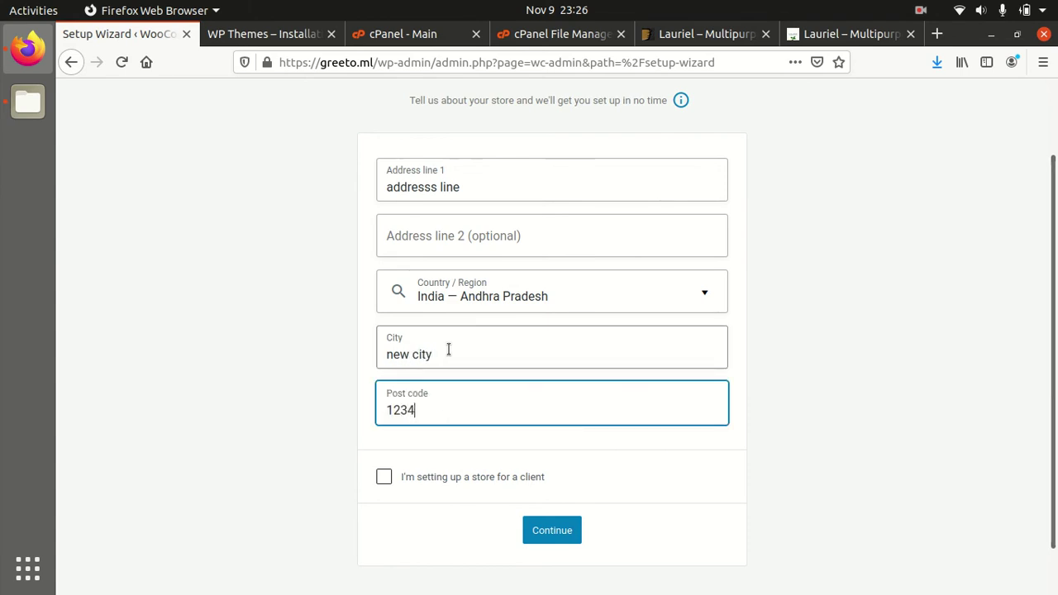
- Submit the store details without opting in to WooCommerce usage tracking
{"action": "left_click", "coordinate": [543, 535]}
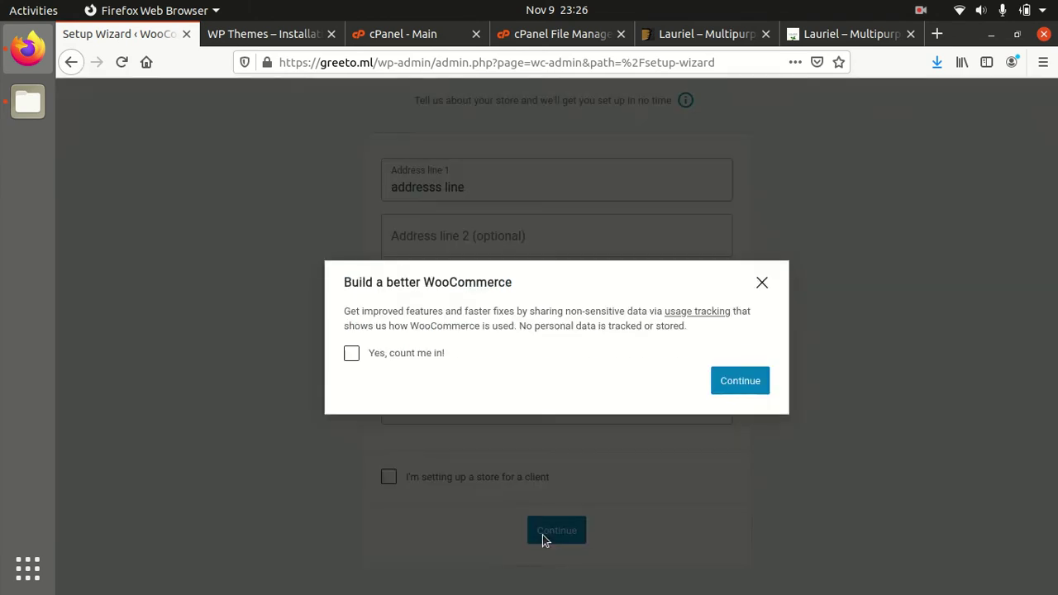
{"action": "left_click", "coordinate": [721, 391]}
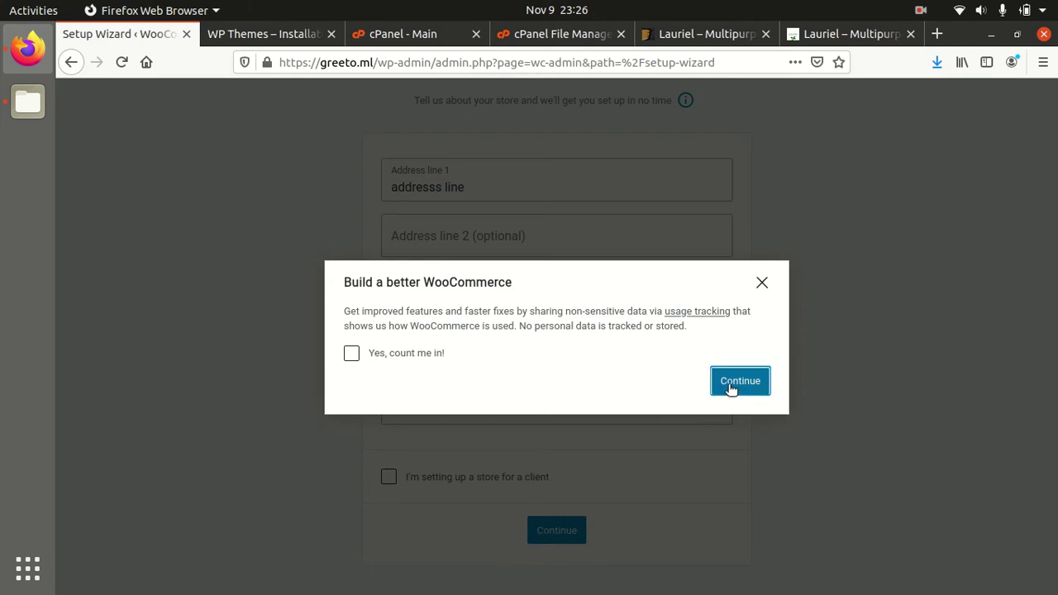
{"action": "left_click", "coordinate": [730, 389]}
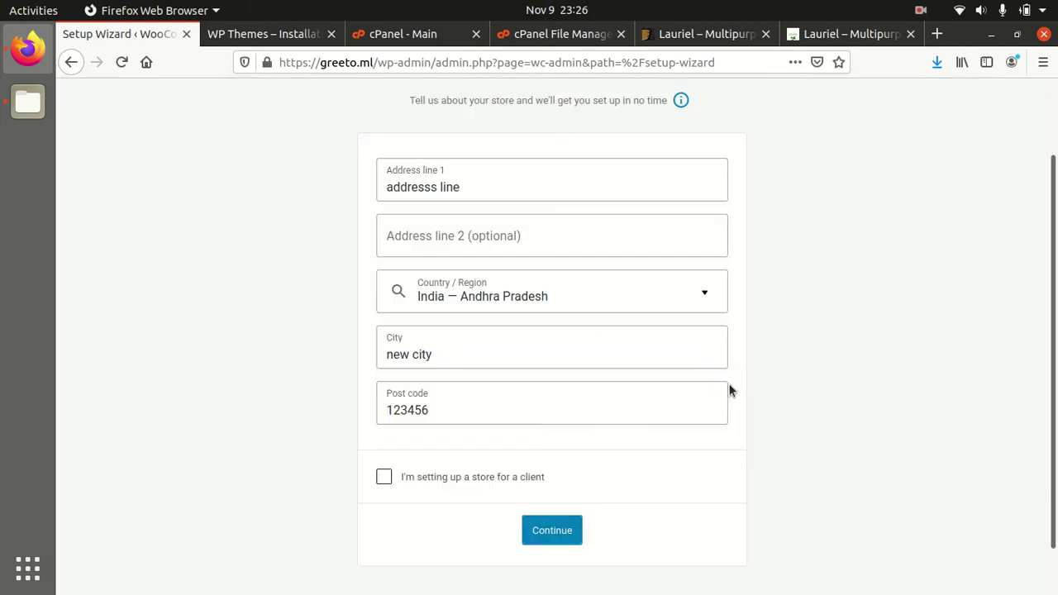
{"action": "left_click", "coordinate": [546, 534]}
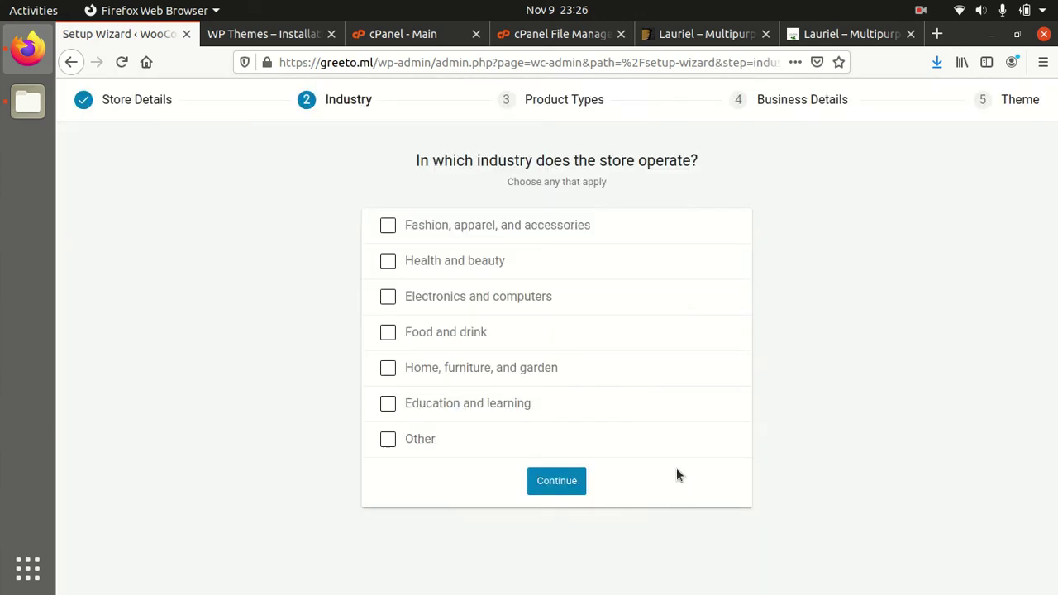
- Set the store's industry to Fashion, apparel, and accessories, and keep Physical products as the only product type
{"action": "left_click", "coordinate": [388, 226]}
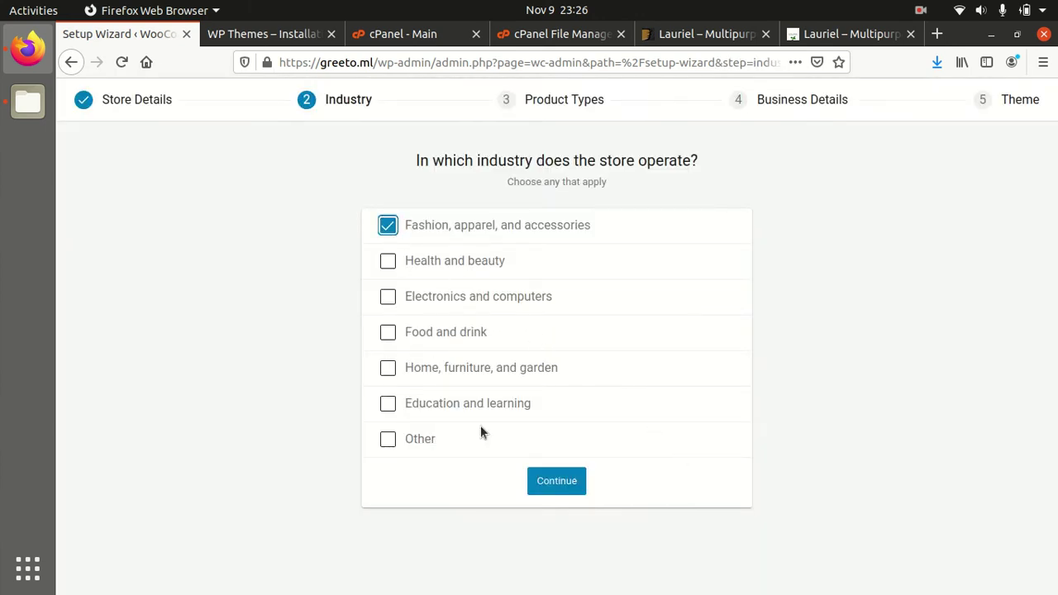
{"action": "left_click", "coordinate": [556, 483]}
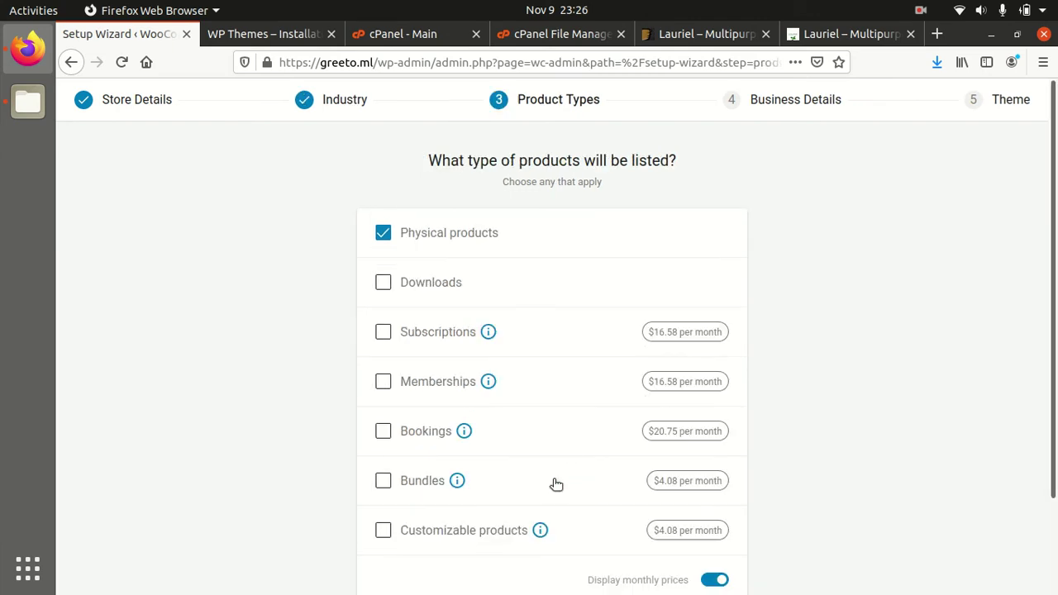
{"action": "scroll", "coordinate": [650, 430], "scroll_direction": "down", "scroll_amount": 2}
{"action": "left_click", "coordinate": [548, 530]}
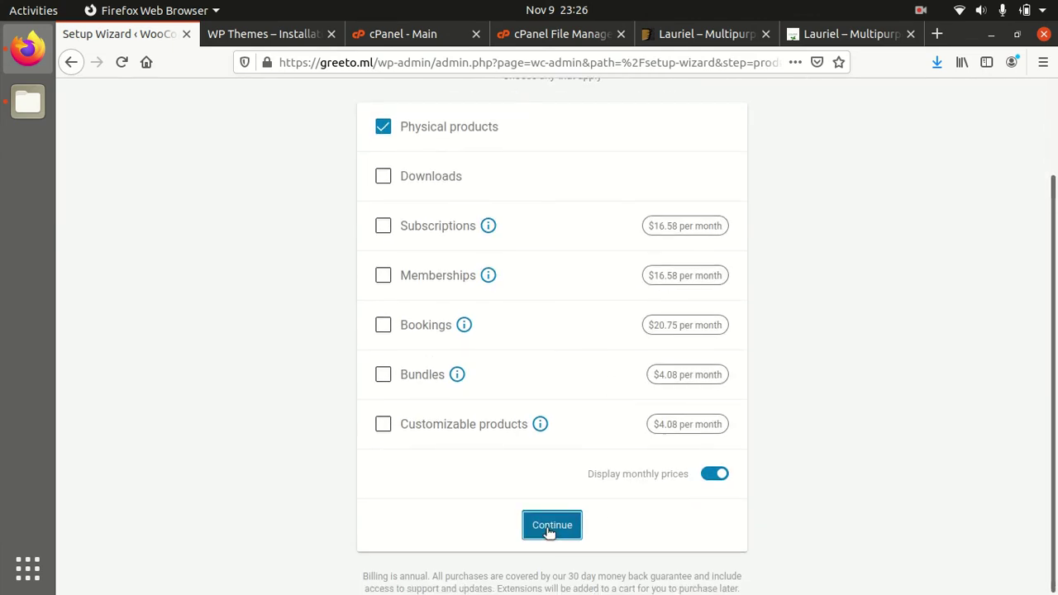
- Set the planned number of products to 11 - 100 and answer No to currently selling elsewhere
{"action": "left_click", "coordinate": [636, 260]}
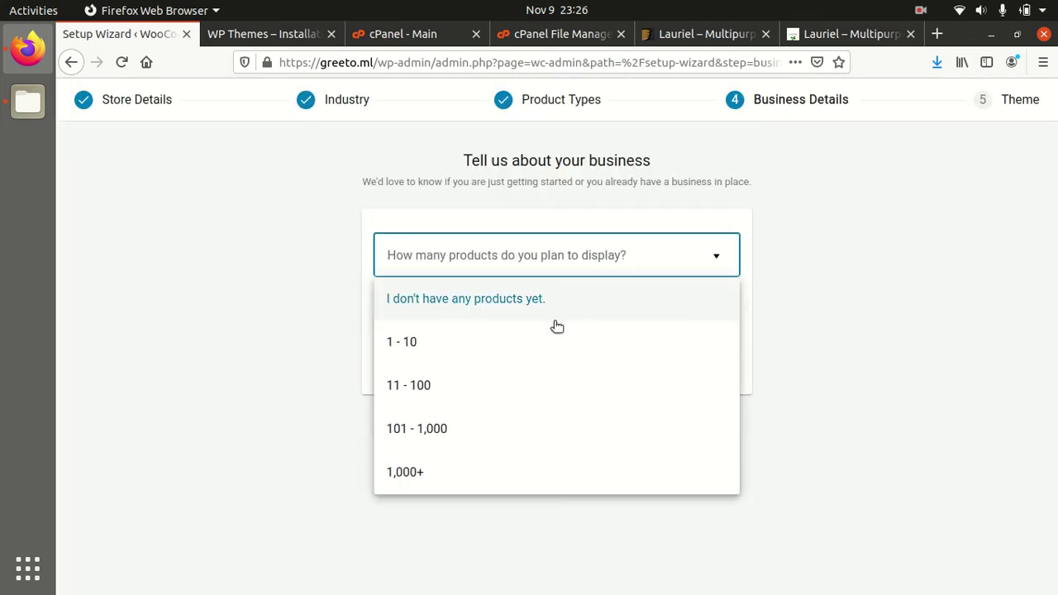
{"action": "left_click", "coordinate": [467, 383]}
{"action": "left_click", "coordinate": [562, 327]}
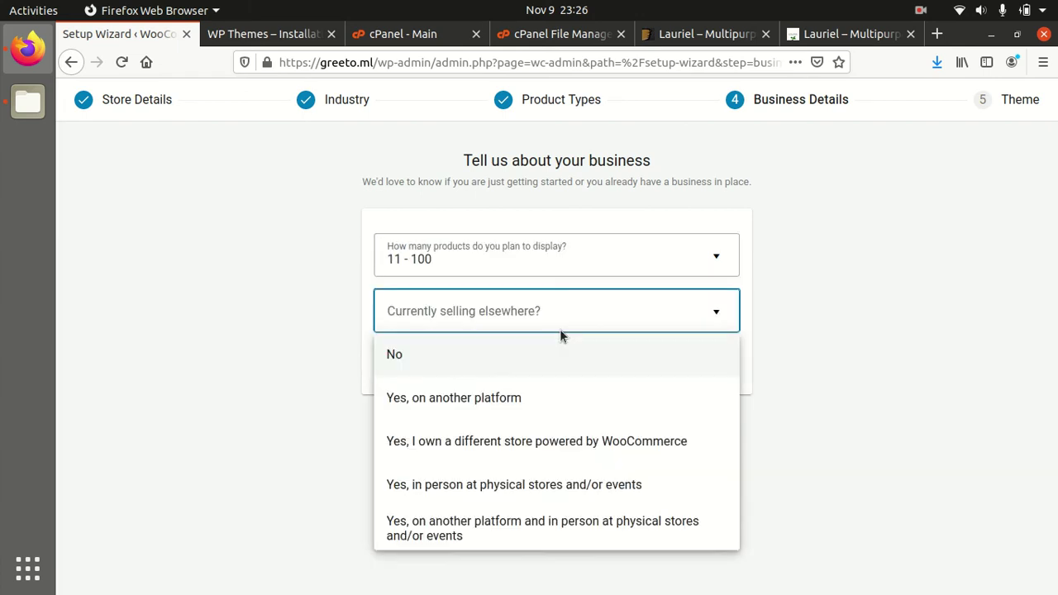
{"action": "left_click", "coordinate": [494, 371]}
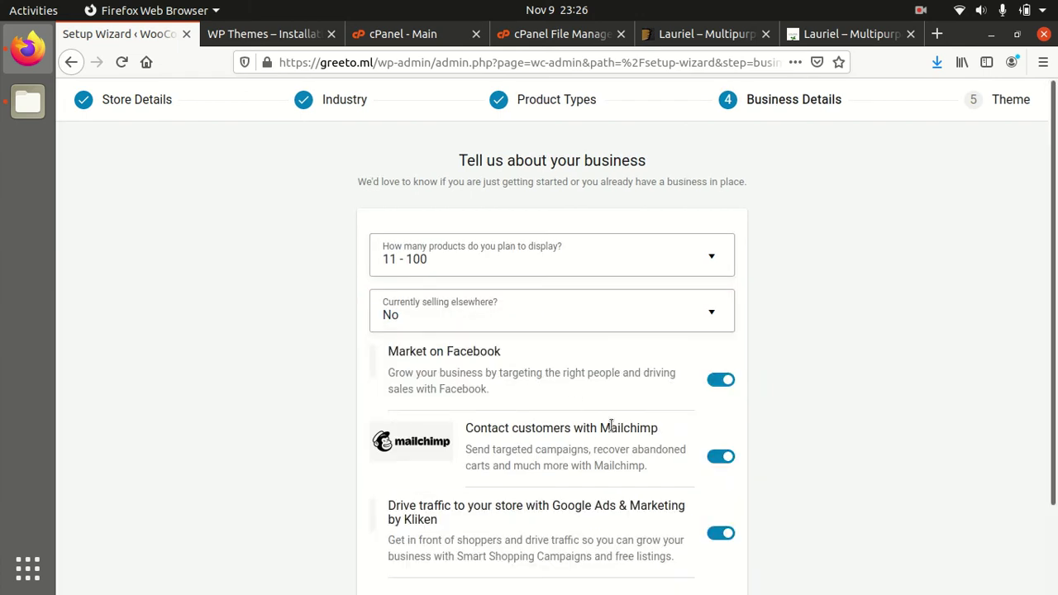
- Turn off the Facebook, Mailchimp and Google Ads marketing extensions and submit the business details
{"action": "left_click", "coordinate": [715, 380]}
{"action": "left_click", "coordinate": [717, 456]}
{"action": "left_click", "coordinate": [716, 536]}
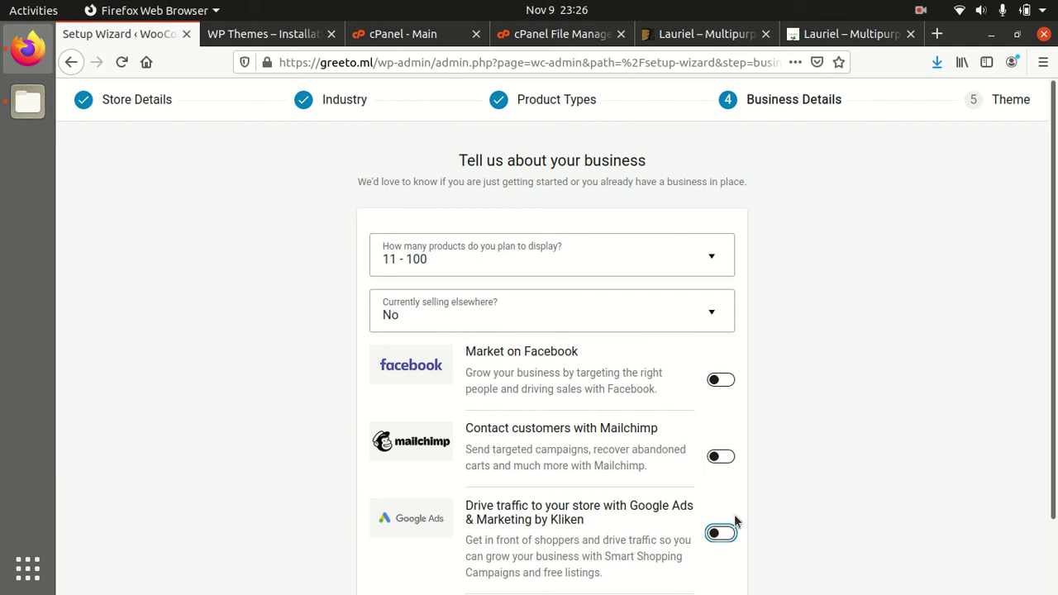
{"action": "scroll", "coordinate": [734, 523], "scroll_direction": "down", "scroll_amount": 2}
{"action": "left_click", "coordinate": [561, 551]}
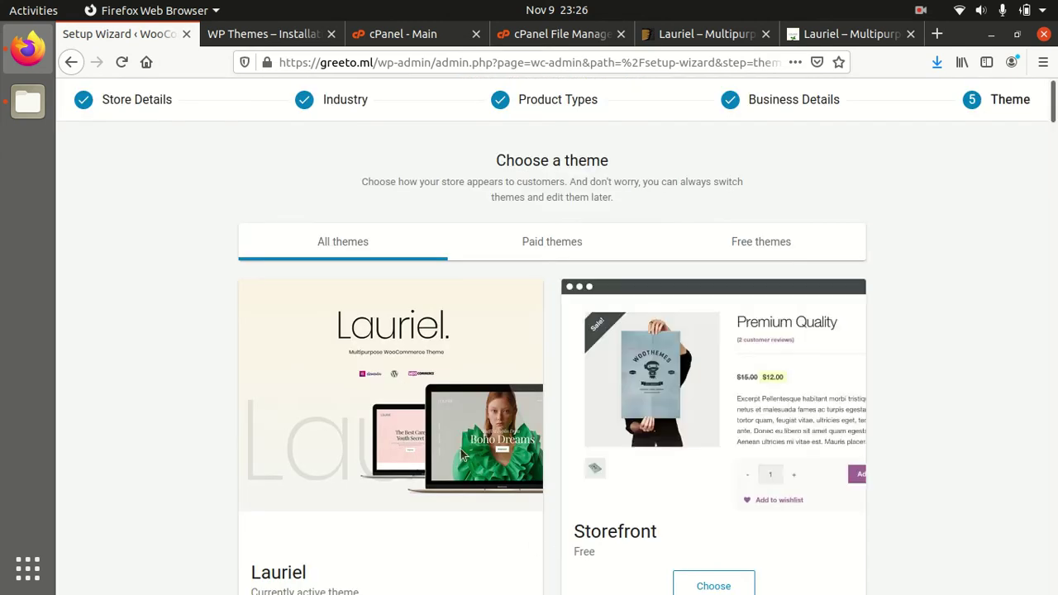
- Continue with the active Lauriel theme, decline Jetpack and WooCommerce Shipping & Tax, and dismiss the WooCommerce welcome dialog
{"action": "scroll", "coordinate": [337, 421], "scroll_direction": "down", "scroll_amount": 3}
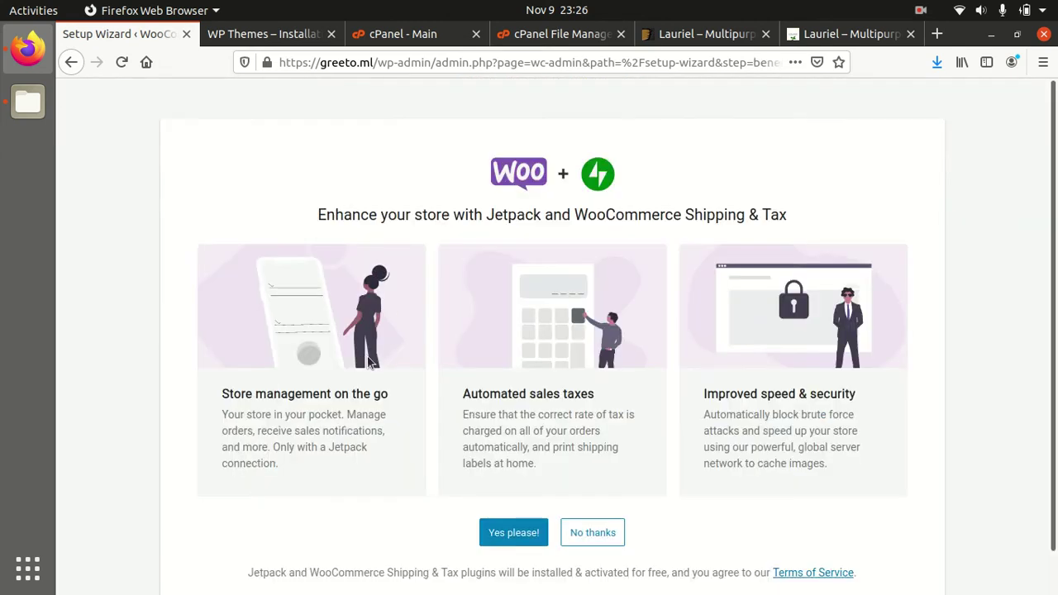
{"action": "scroll", "coordinate": [540, 377], "scroll_direction": "down", "scroll_amount": 1}
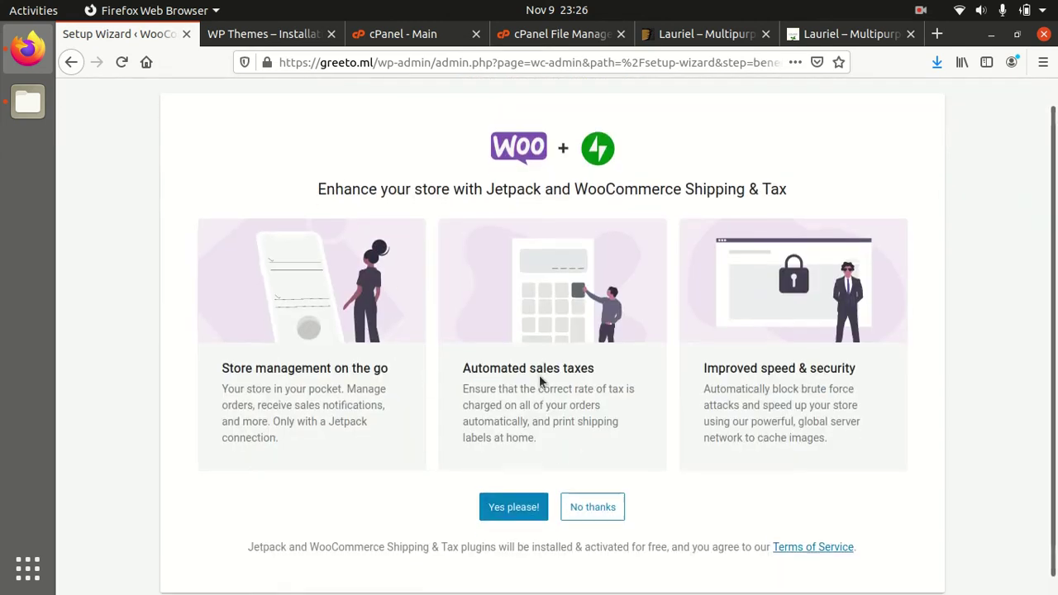
{"action": "left_click", "coordinate": [574, 496]}
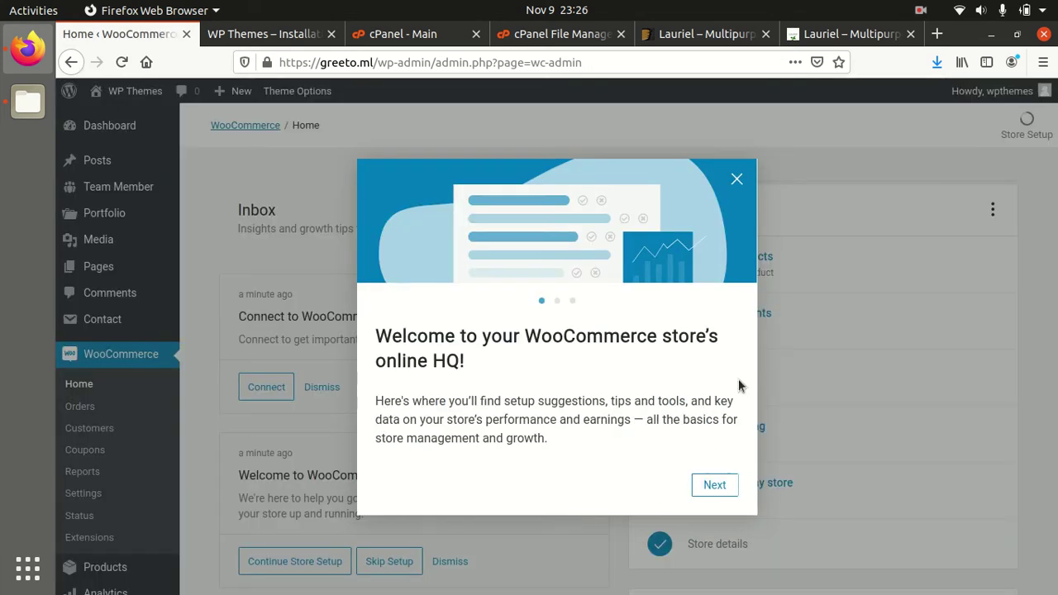
{"action": "left_click", "coordinate": [736, 181]}
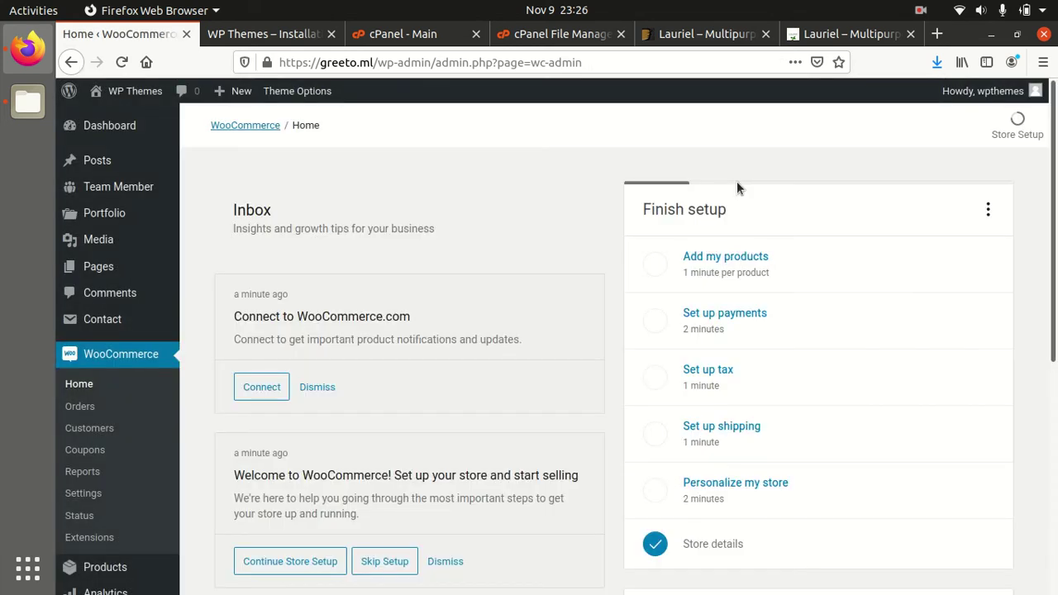
{"action": "scroll", "coordinate": [567, 288], "scroll_direction": "down", "scroll_amount": 3}
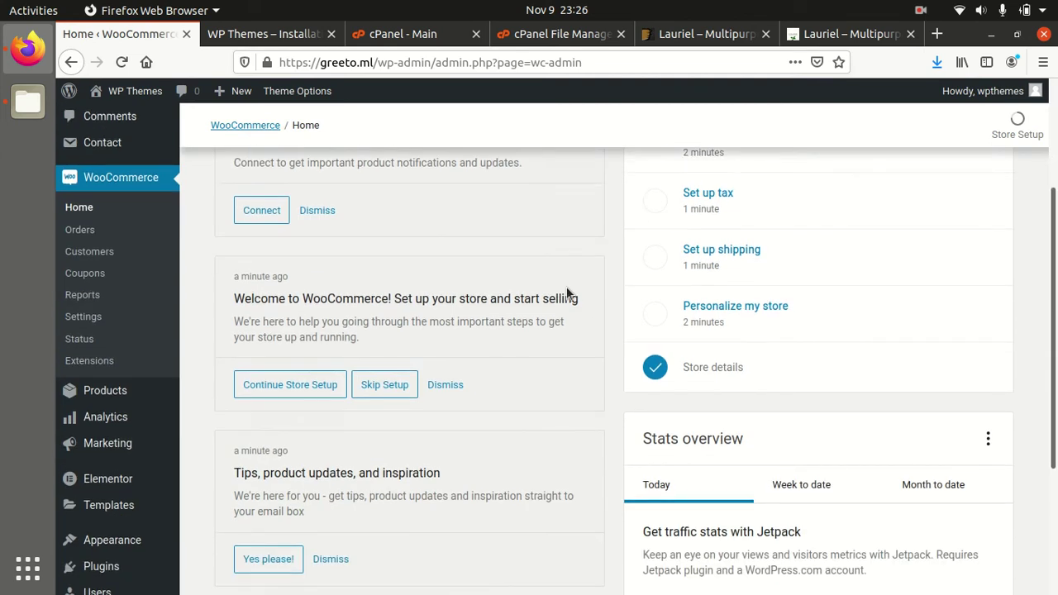
{"action": "scroll", "coordinate": [566, 289], "scroll_direction": "down", "scroll_amount": 3}
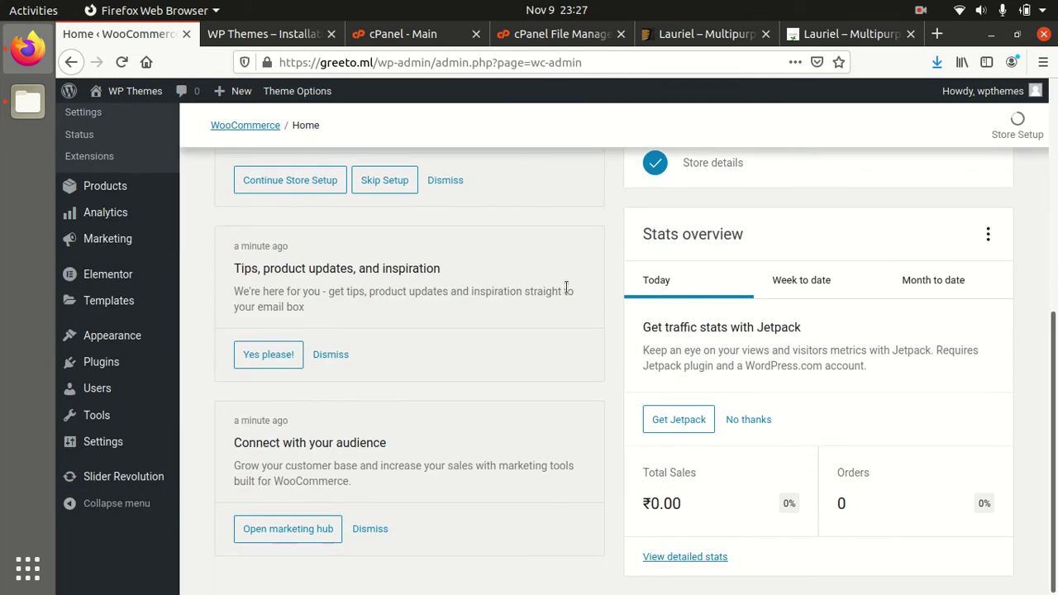
{"action": "scroll", "coordinate": [566, 288], "scroll_direction": "up", "scroll_amount": 6}
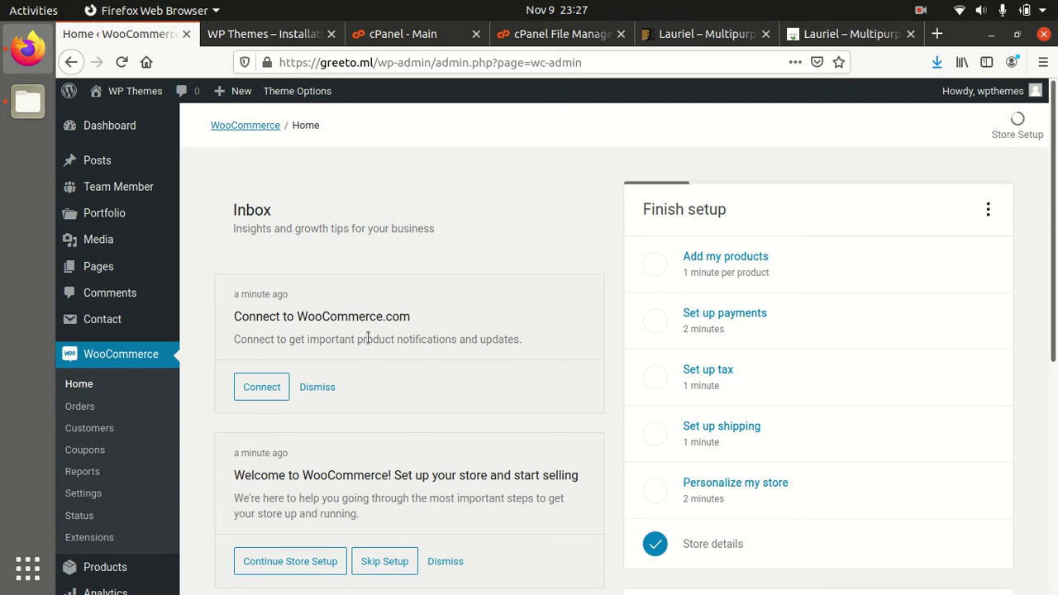
{"action": "scroll", "coordinate": [364, 335], "scroll_direction": "down", "scroll_amount": 6}
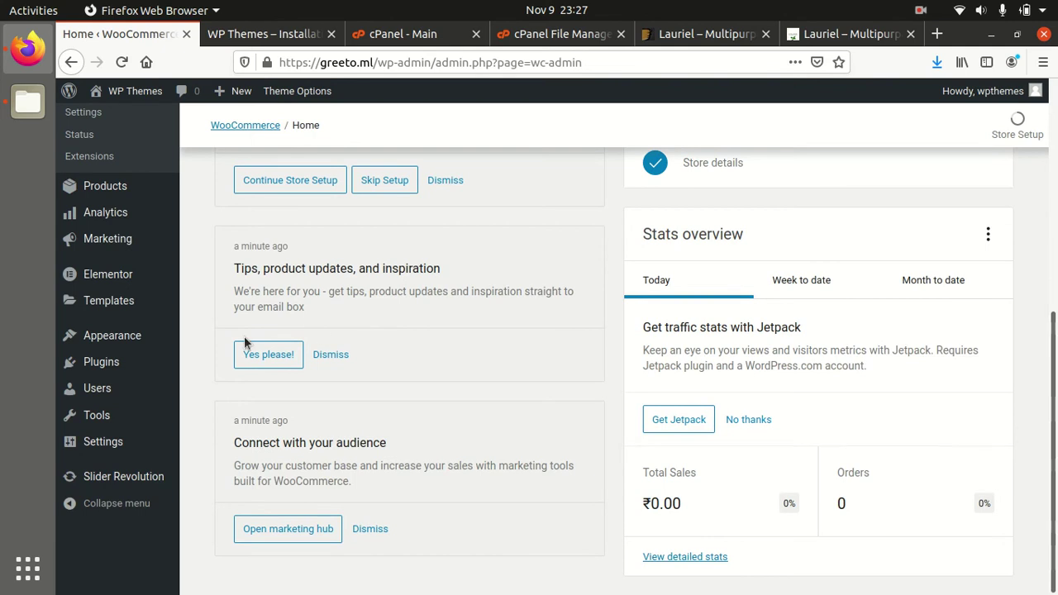
{"action": "mouse_move", "coordinate": [141, 331]}
{"action": "scroll", "coordinate": [141, 335], "scroll_direction": "up", "scroll_amount": 6}
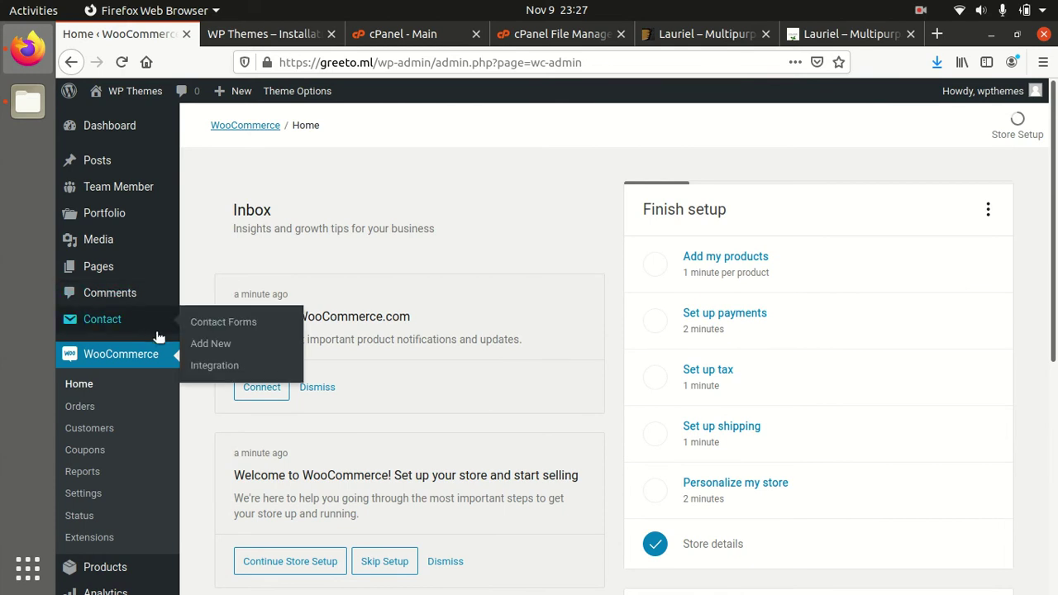
{"action": "scroll", "coordinate": [158, 338], "scroll_direction": "down", "scroll_amount": 3}
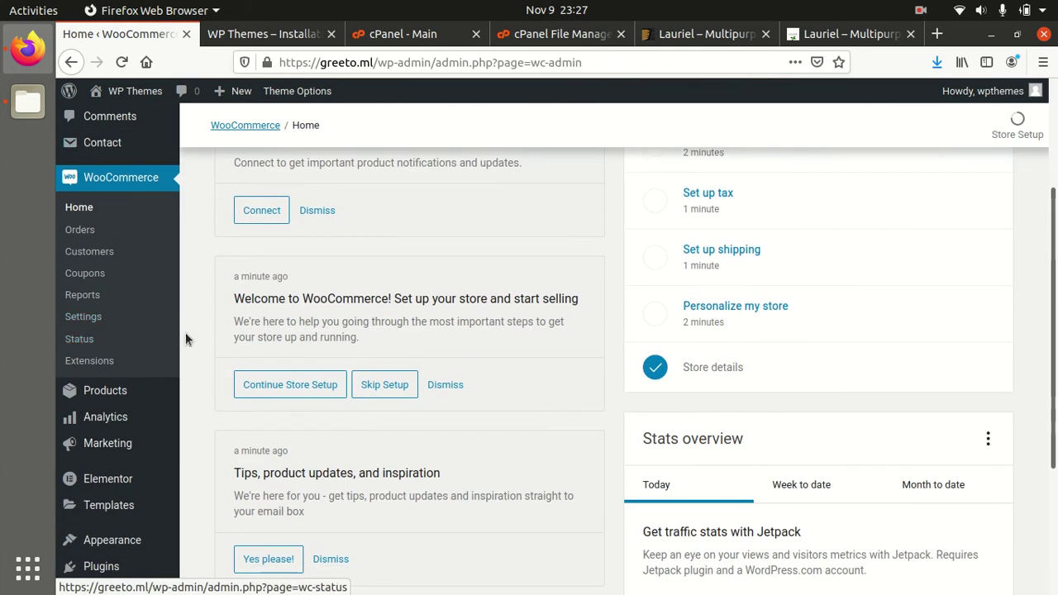
{"action": "scroll", "coordinate": [190, 329], "scroll_direction": "up", "scroll_amount": 3}
- Reload the greeto.ml front page to check how it looks with the Lauriel theme
{"action": "left_click", "coordinate": [227, 34]}
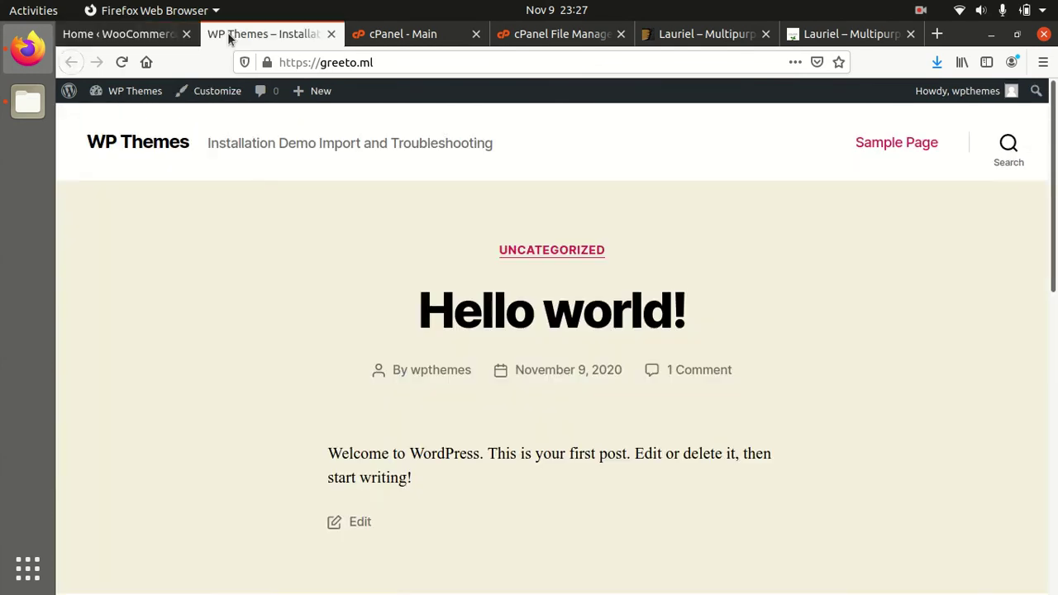
{"action": "left_click", "coordinate": [121, 62]}
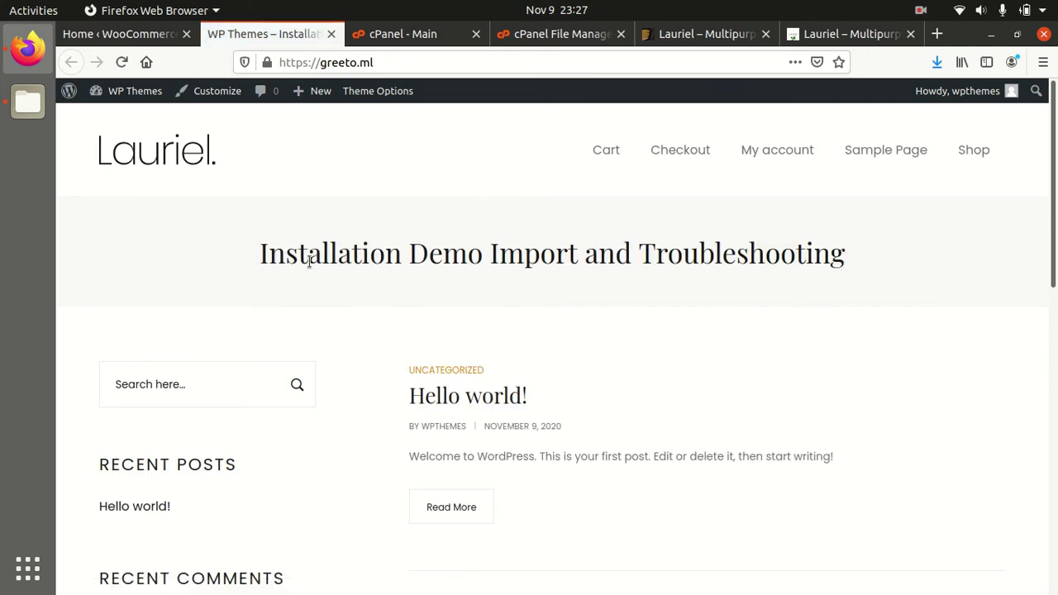
- Open Lauriel's Theme Options in the WordPress admin and look through its list of sections
{"action": "left_click", "coordinate": [120, 38]}
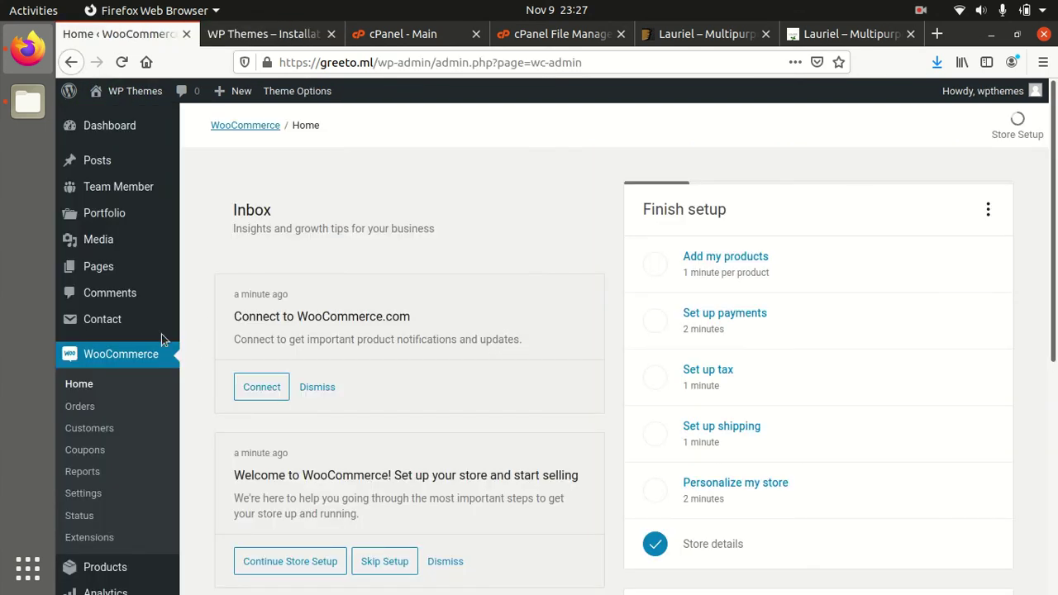
{"action": "scroll", "coordinate": [142, 323], "scroll_direction": "down", "scroll_amount": 4}
{"action": "scroll", "coordinate": [144, 328], "scroll_direction": "down", "scroll_amount": 5}
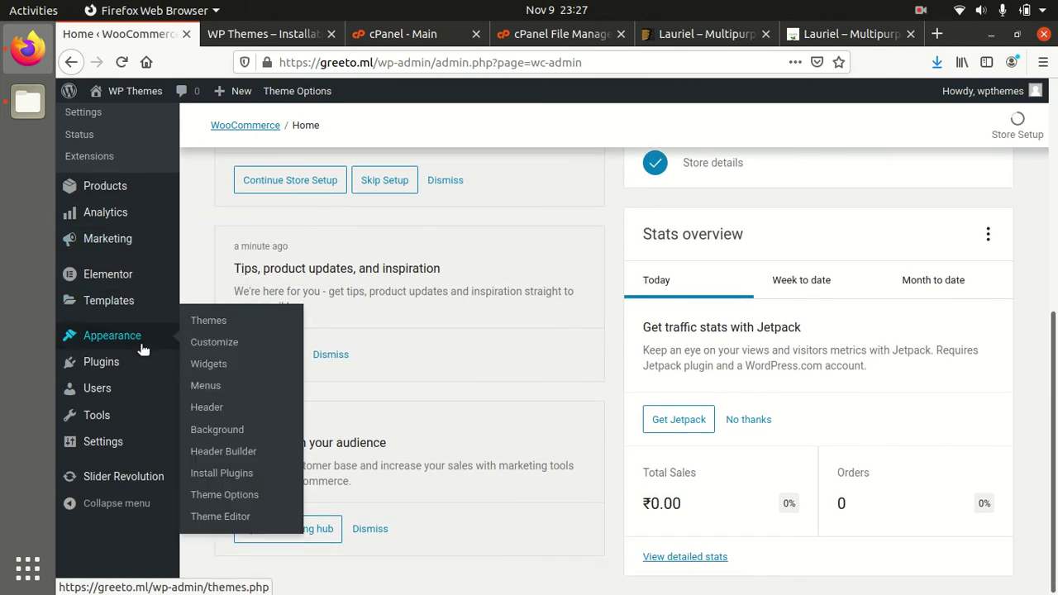
{"action": "left_click", "coordinate": [231, 499]}
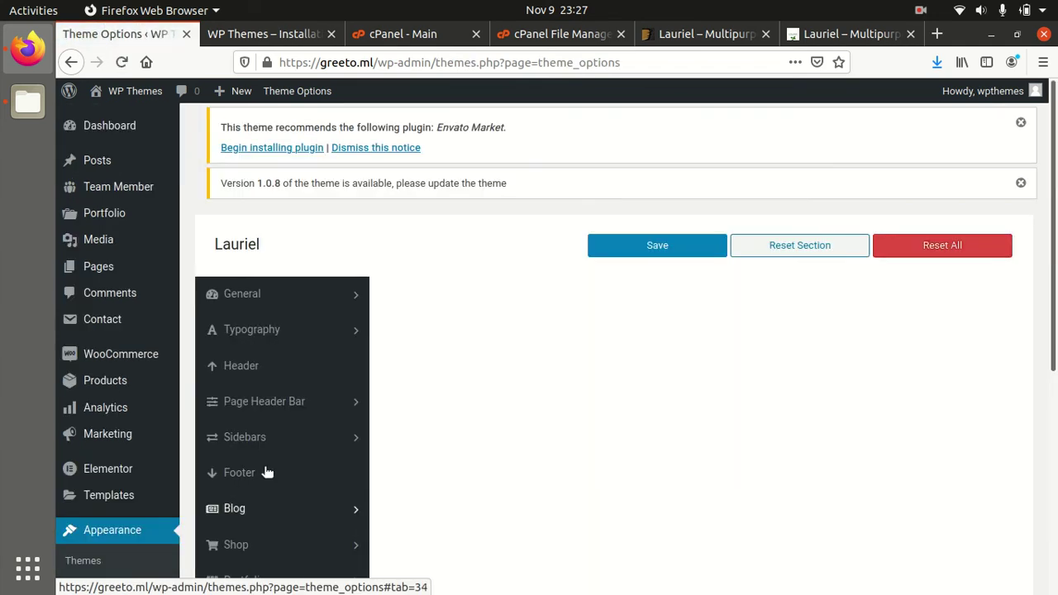
{"action": "scroll", "coordinate": [402, 430], "scroll_direction": "down", "scroll_amount": 5}
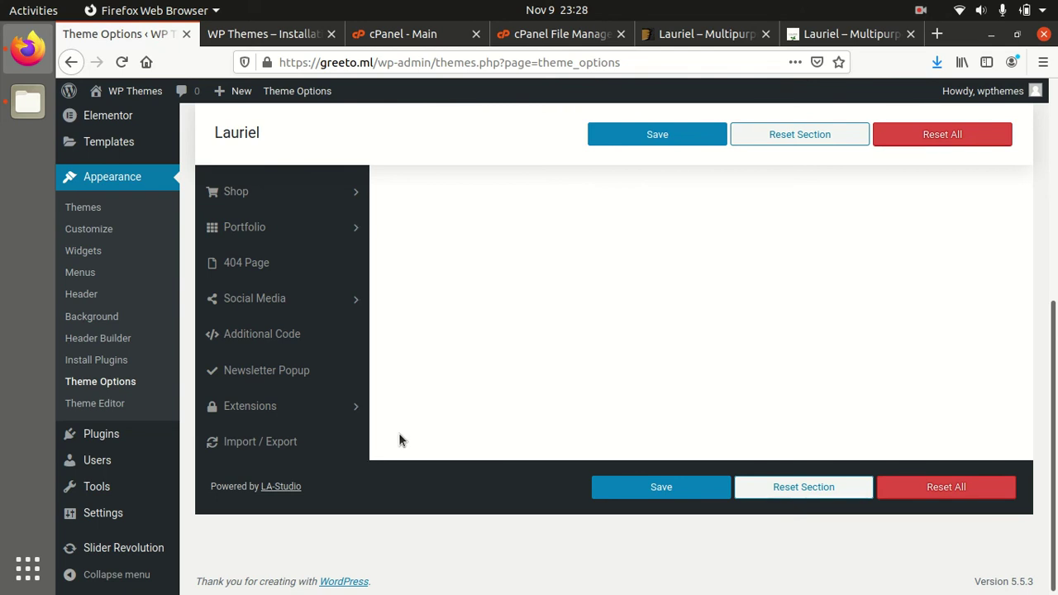
{"action": "scroll", "coordinate": [399, 438], "scroll_direction": "up", "scroll_amount": 5}
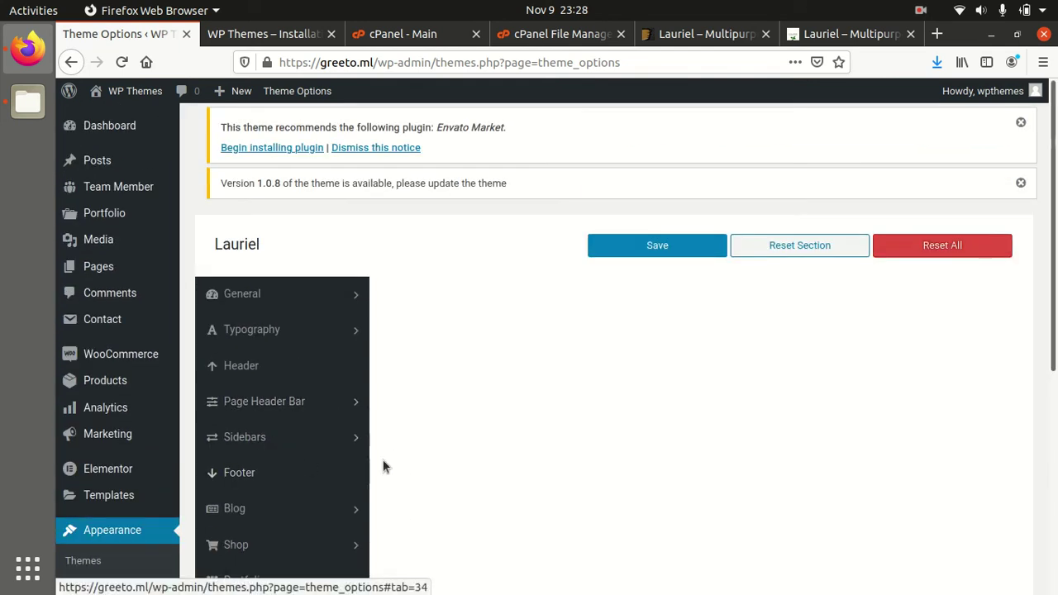
- Open the Demo Importer among the WordPress tools and browse the available Lauriel demos
{"action": "scroll", "coordinate": [158, 503], "scroll_direction": "down", "scroll_amount": 4}
{"action": "scroll", "coordinate": [85, 529], "scroll_direction": "down", "scroll_amount": 3}
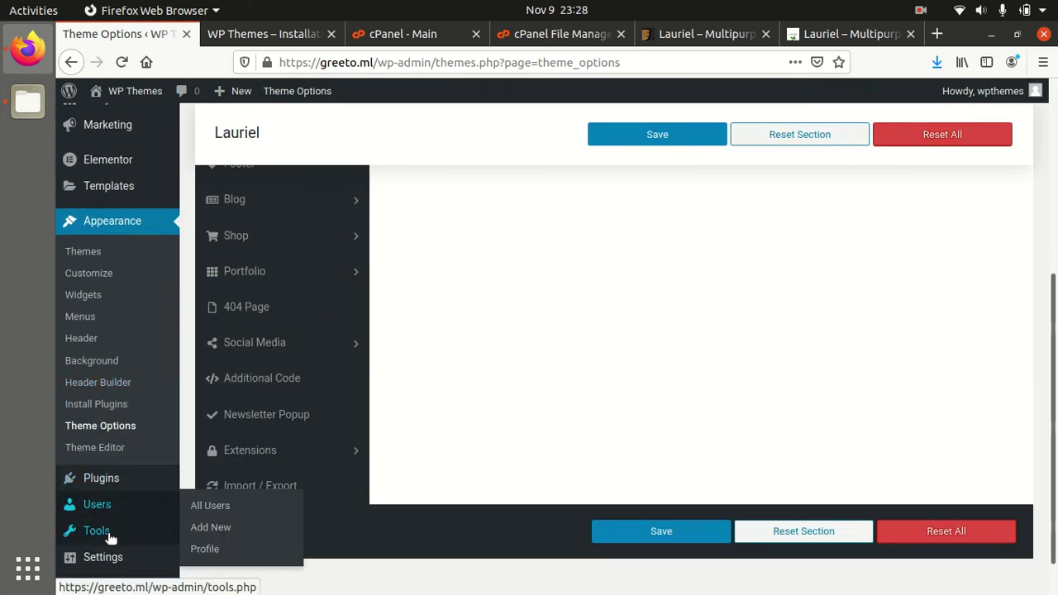
{"action": "mouse_move", "coordinate": [110, 537]}
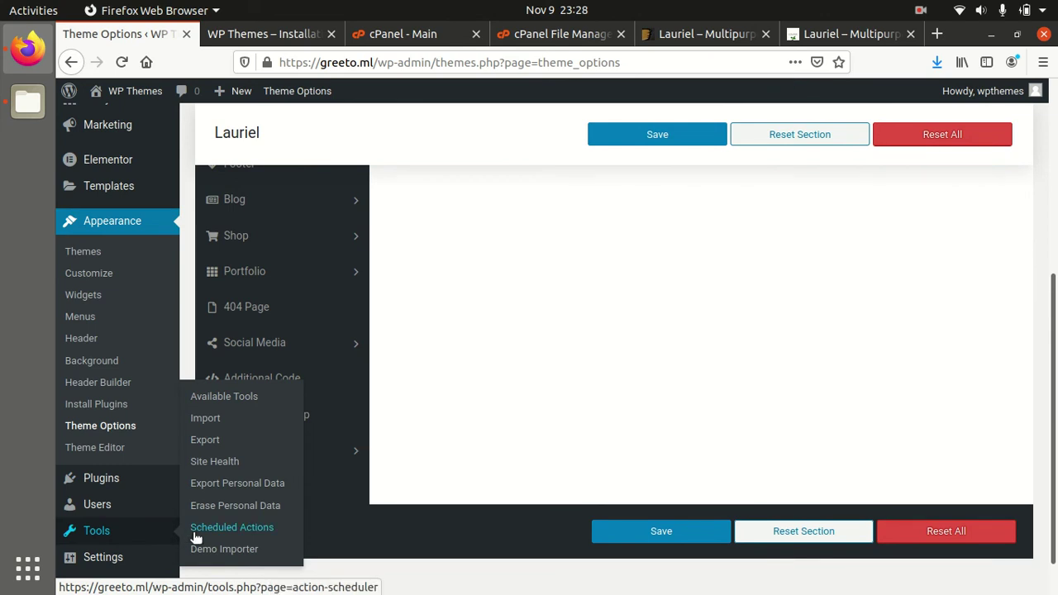
{"action": "left_click", "coordinate": [225, 550]}
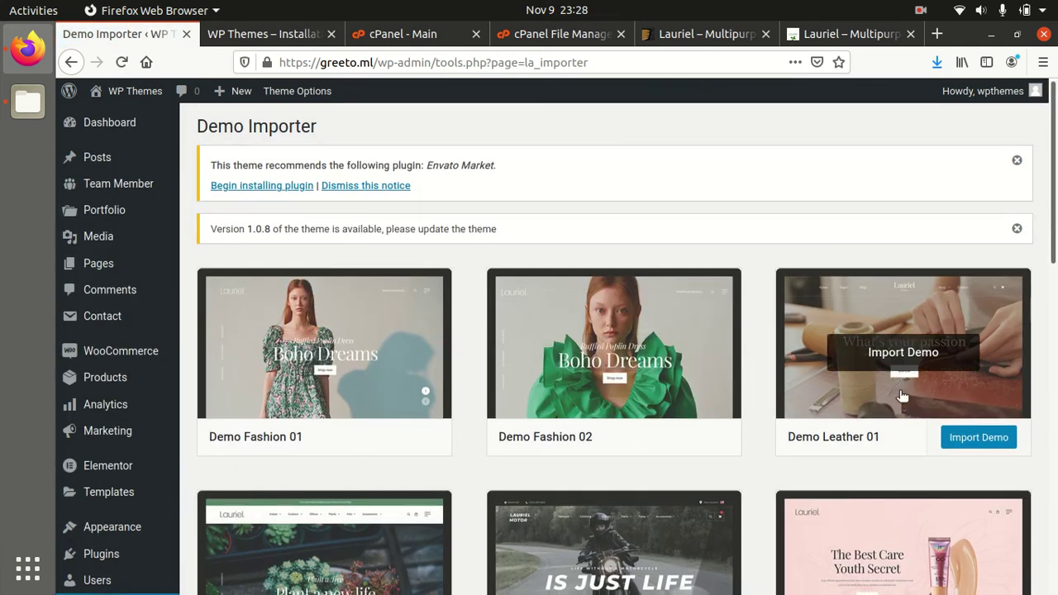
{"action": "scroll", "coordinate": [889, 488], "scroll_direction": "down", "scroll_amount": 3}
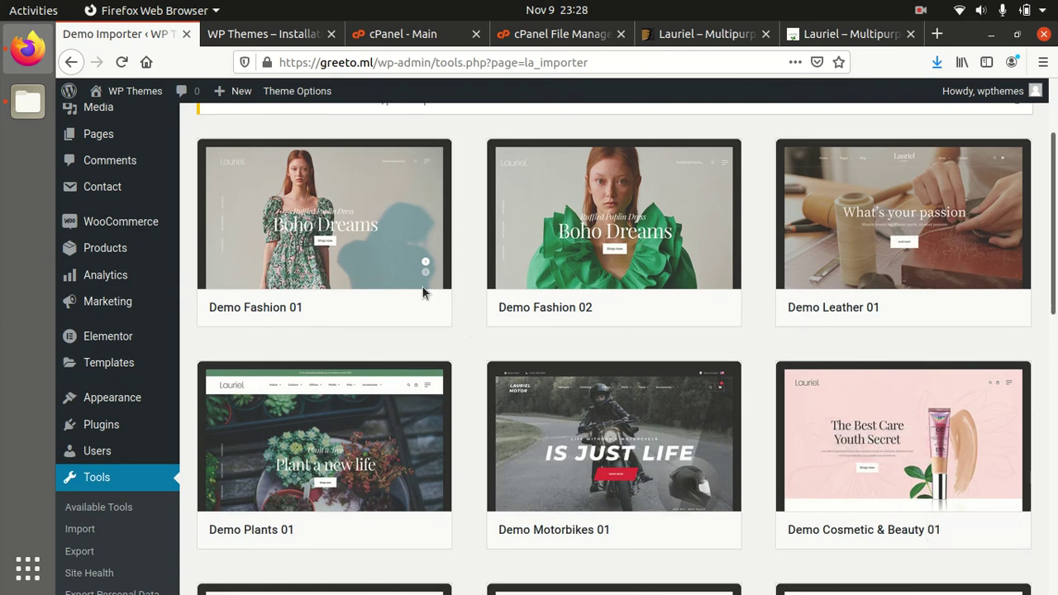
- Return to Lauriel's landing page on la-studioweb.com and examine the Beautiful Homepages demo previews
{"action": "left_click", "coordinate": [851, 36]}
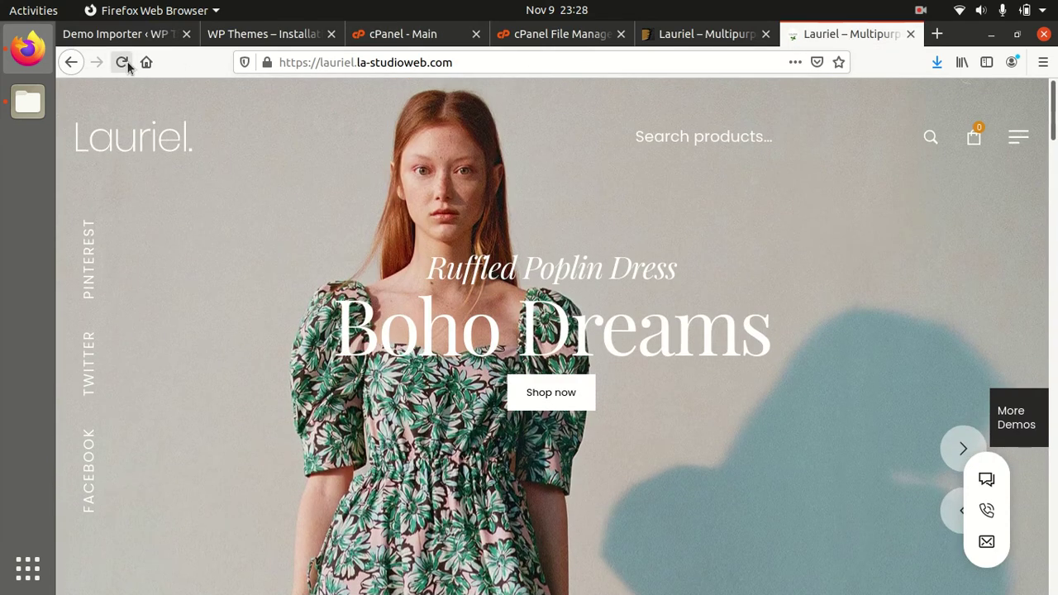
{"action": "left_click", "coordinate": [698, 35]}
{"action": "left_click", "coordinate": [851, 34]}
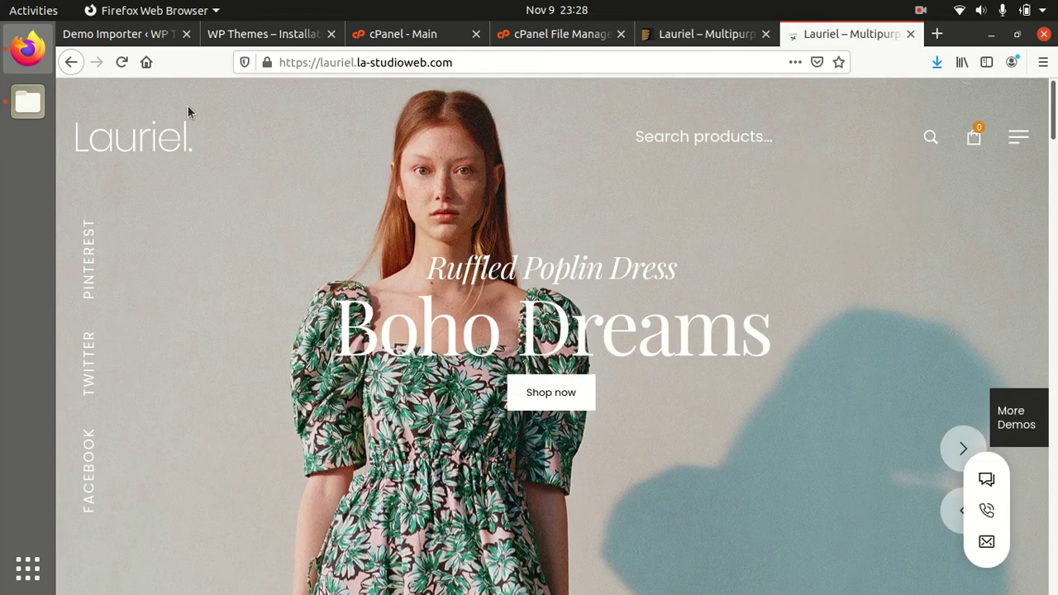
{"action": "left_click", "coordinate": [71, 64]}
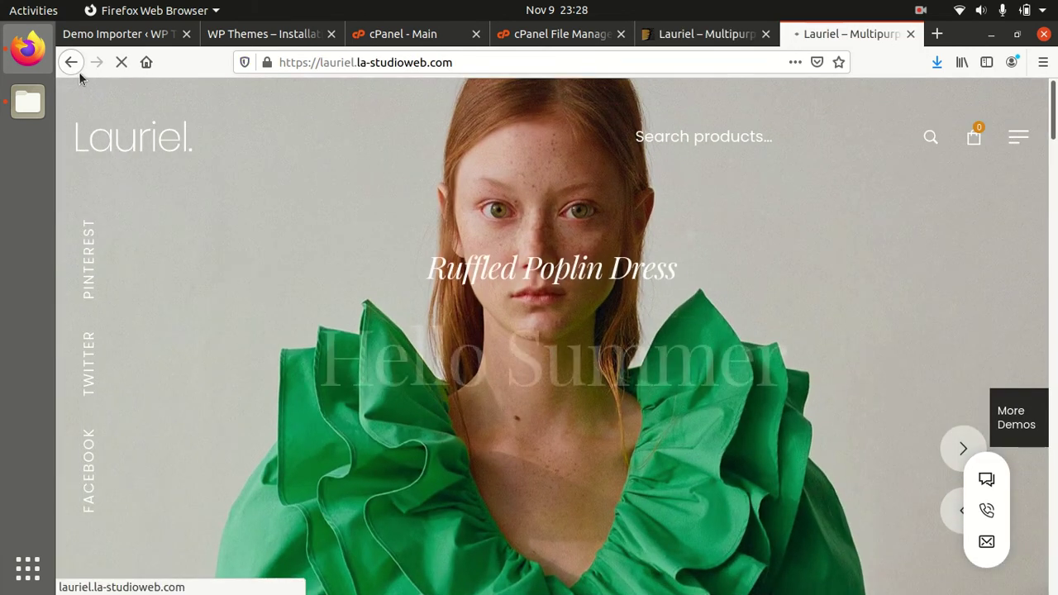
{"action": "left_click", "coordinate": [77, 69]}
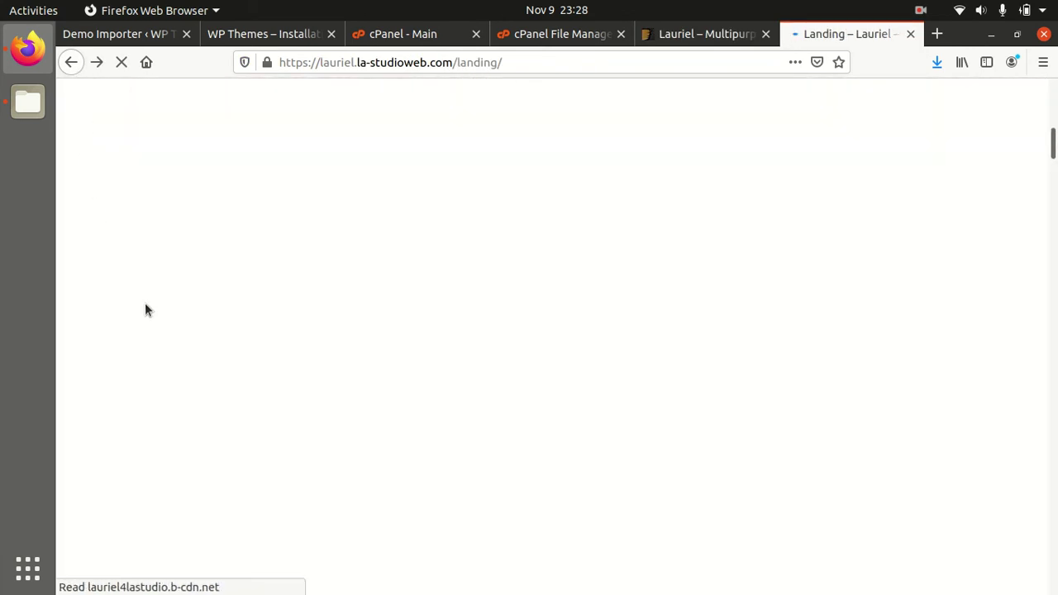
{"action": "scroll", "coordinate": [170, 353], "scroll_direction": "down", "scroll_amount": 1}
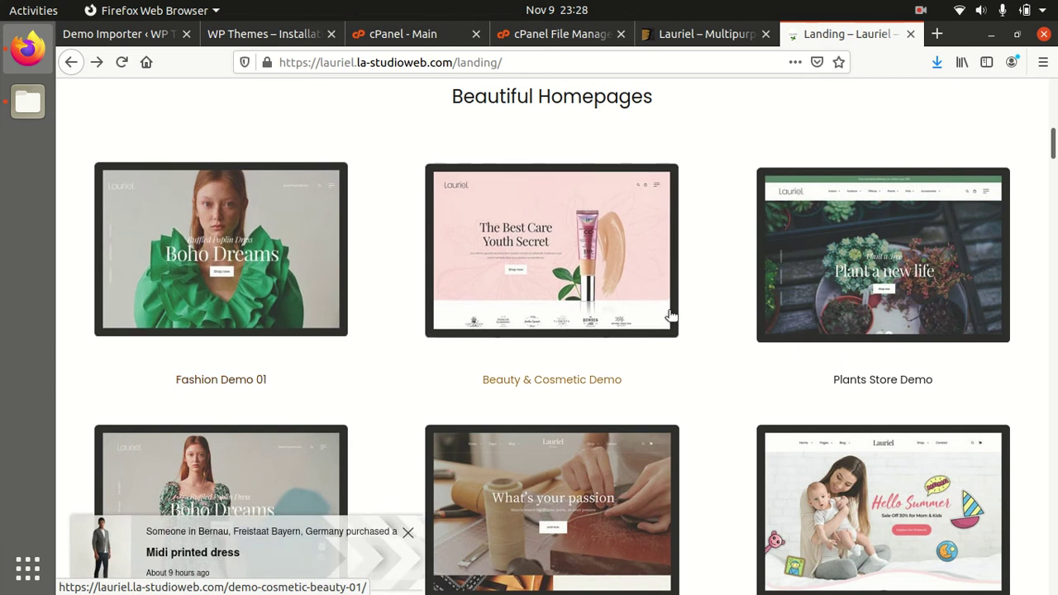
- Import the Demo Fashion 01 content from the site's Demo Importer and confirm the import
{"action": "left_click", "coordinate": [120, 34]}
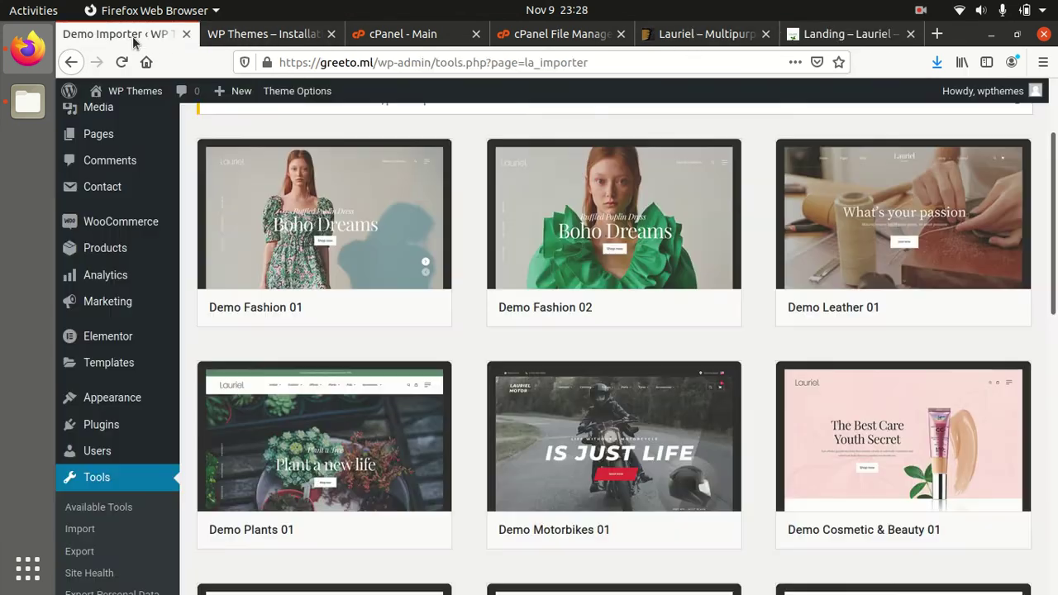
{"action": "mouse_move", "coordinate": [200, 246]}
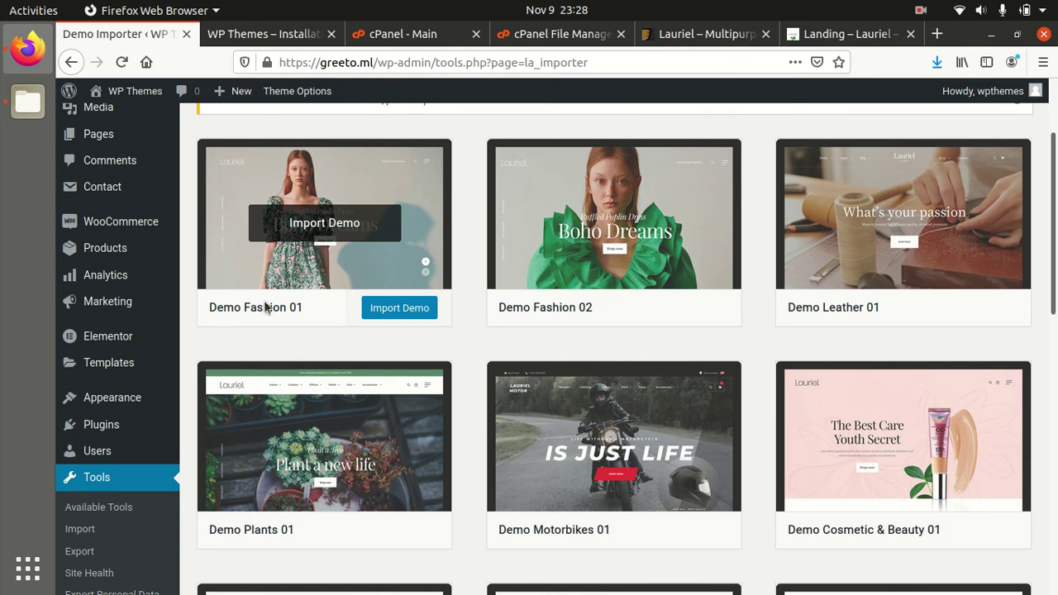
{"action": "left_click", "coordinate": [401, 311]}
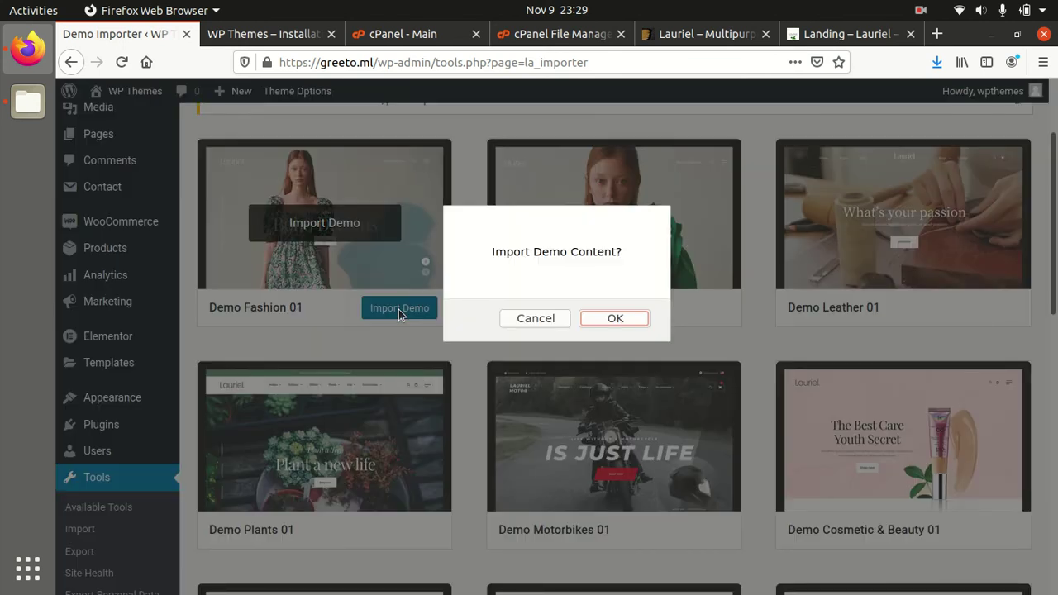
{"action": "left_click", "coordinate": [614, 319]}
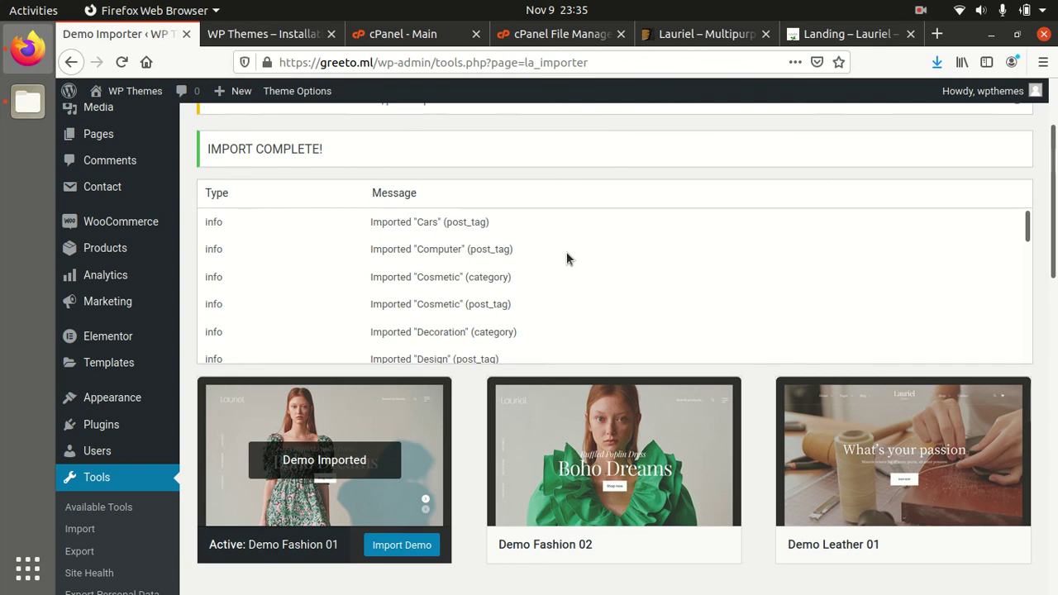
- Review the import log through to its last entries and check the Demo Fashion 01 entry's status
{"action": "scroll", "coordinate": [567, 256], "scroll_direction": "down", "scroll_amount": 10}
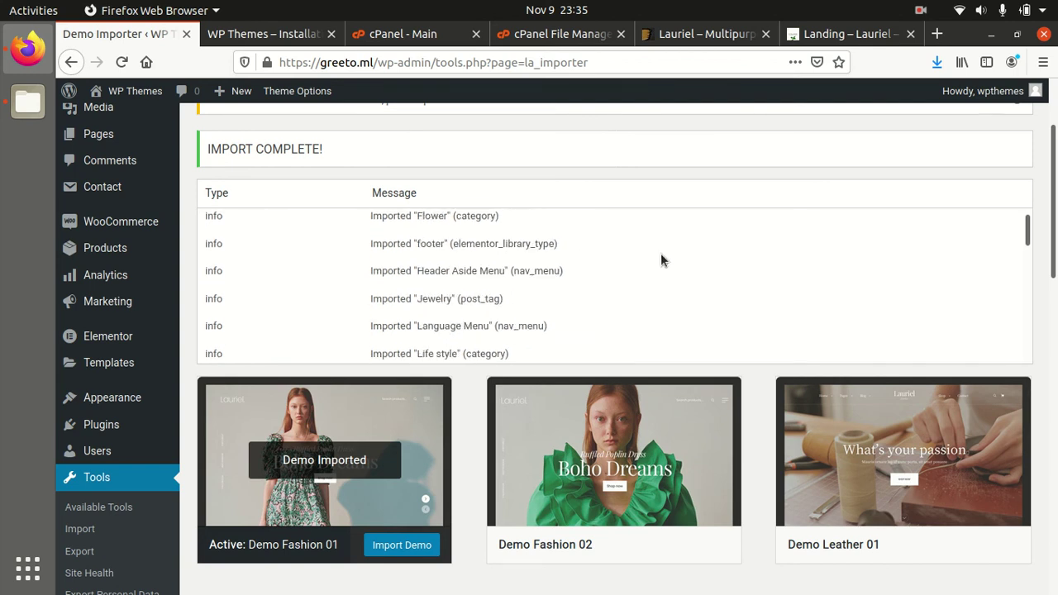
{"action": "scroll", "coordinate": [660, 254], "scroll_direction": "down", "scroll_amount": 10}
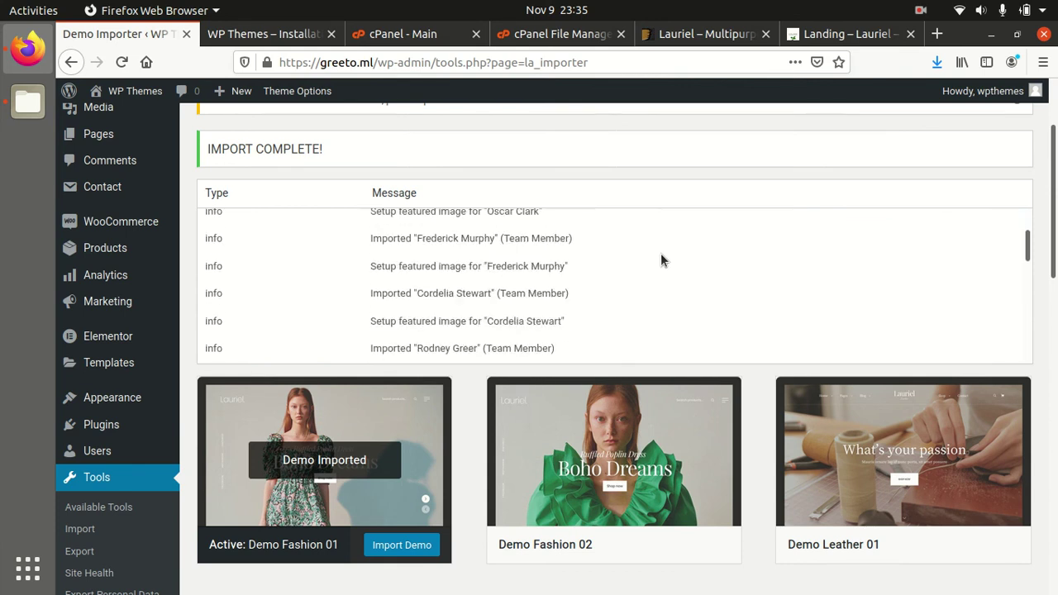
{"action": "left_click_drag", "start_coordinate": [1025, 257], "coordinate": [1025, 347]}
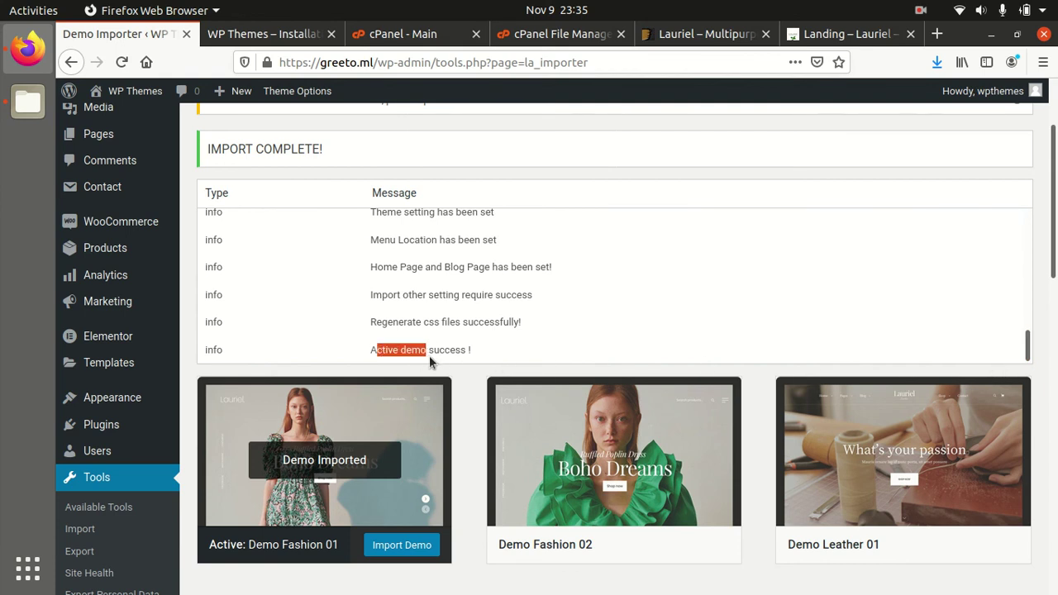
{"action": "left_click", "coordinate": [497, 357]}
{"action": "scroll", "coordinate": [546, 313], "scroll_direction": "down", "scroll_amount": 5}
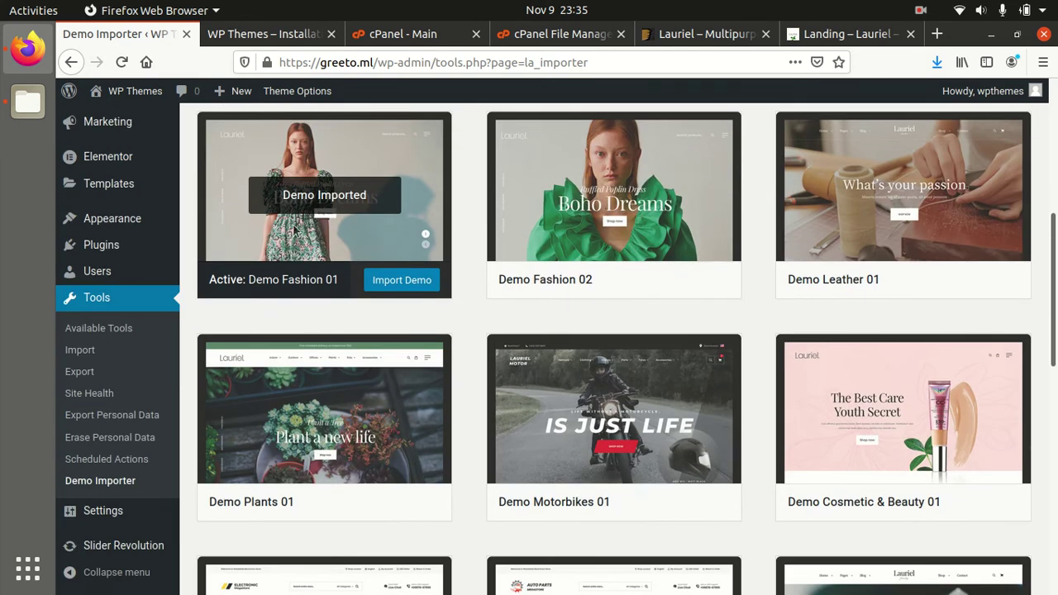
{"action": "scroll", "coordinate": [280, 221], "scroll_direction": "up", "scroll_amount": 2}
{"action": "scroll", "coordinate": [277, 219], "scroll_direction": "up", "scroll_amount": 5}
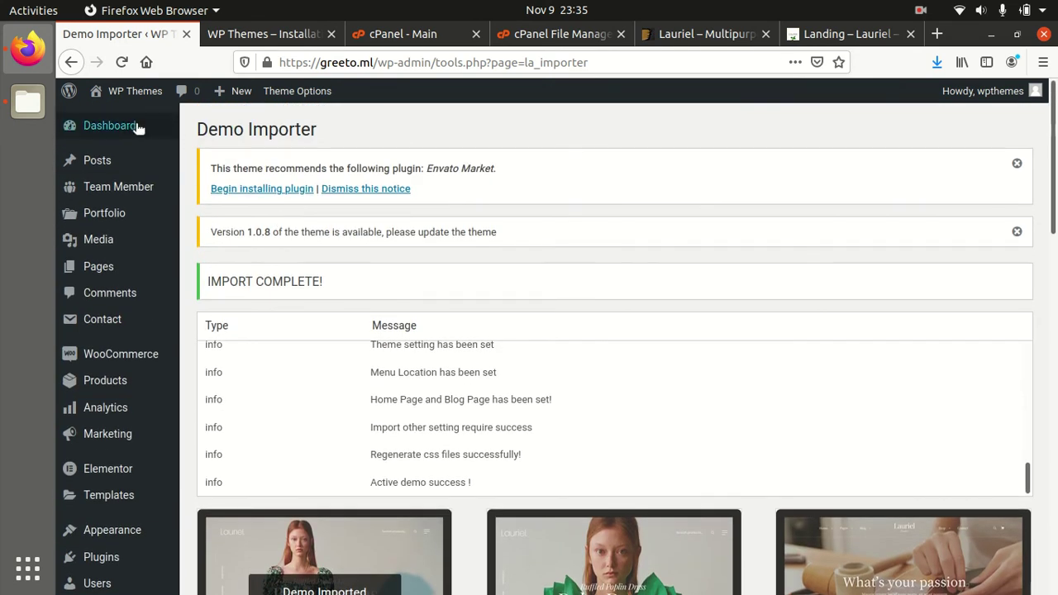
- Open the site's front page in a new tab and examine the imported homepage's sections
{"action": "mouse_move", "coordinate": [131, 102]}
{"action": "middle_click", "coordinate": [121, 121]}
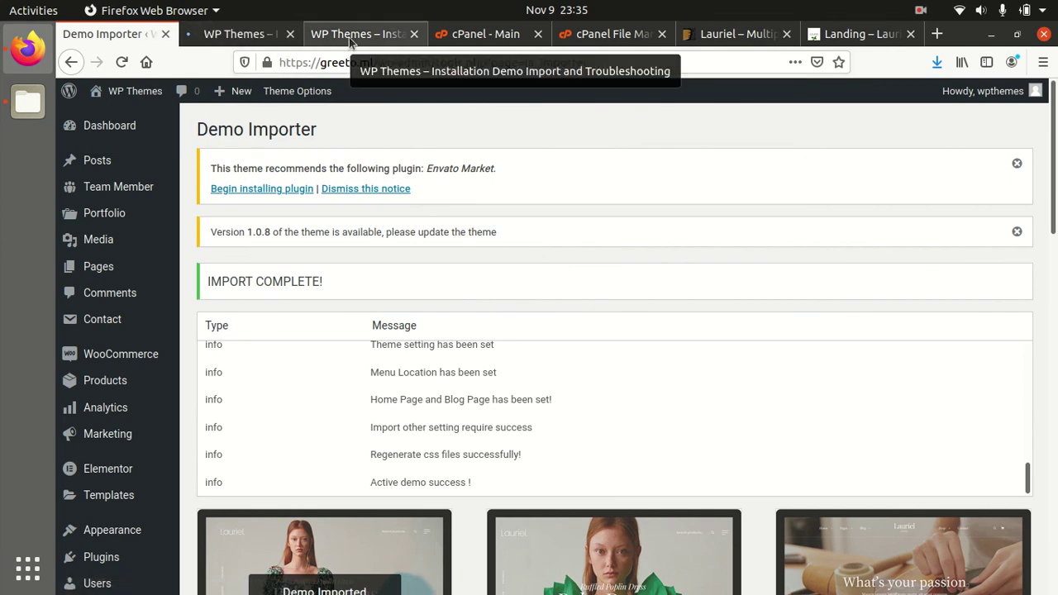
{"action": "left_click", "coordinate": [254, 34]}
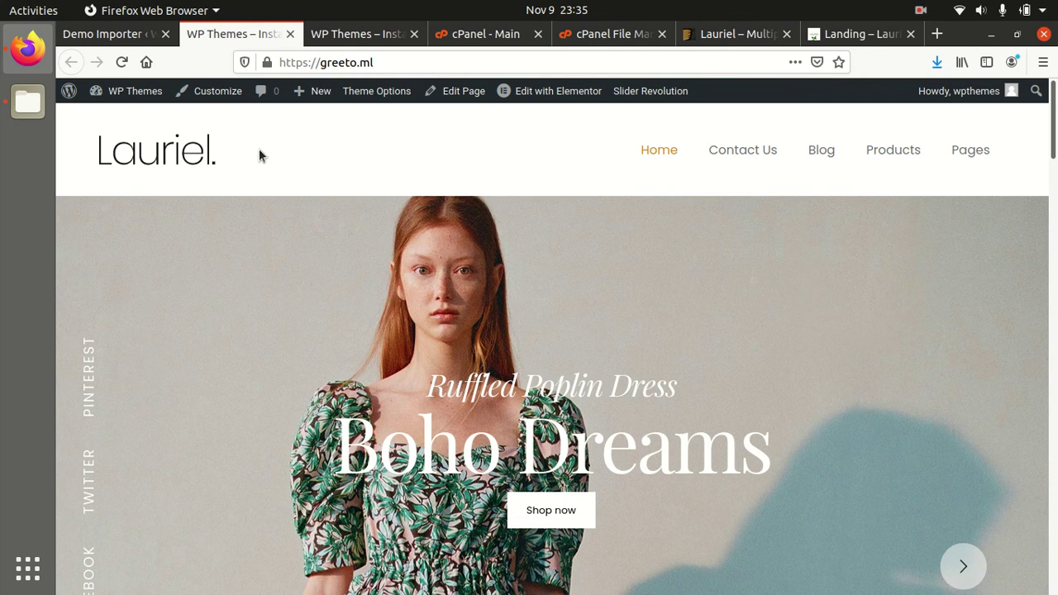
{"action": "scroll", "coordinate": [259, 149], "scroll_direction": "down", "scroll_amount": 6}
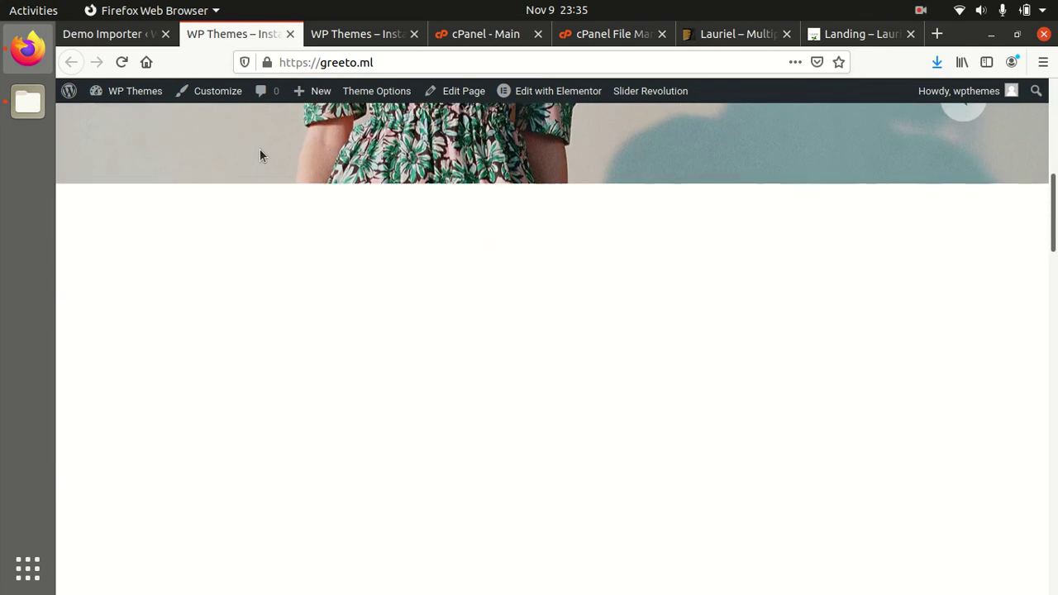
{"action": "scroll", "coordinate": [259, 154], "scroll_direction": "down", "scroll_amount": 2}
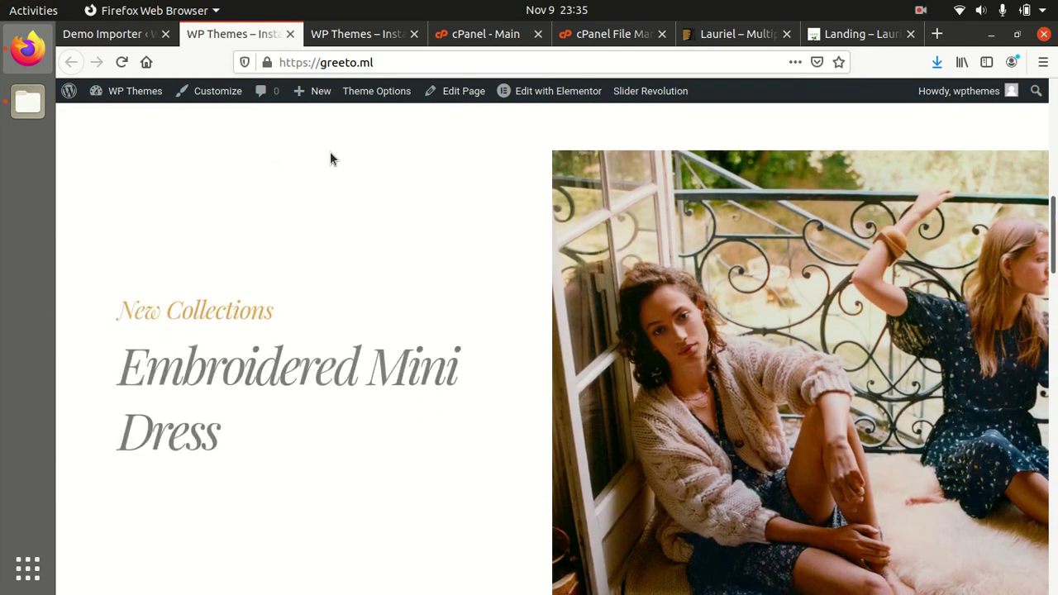
{"action": "scroll", "coordinate": [330, 158], "scroll_direction": "down", "scroll_amount": 5}
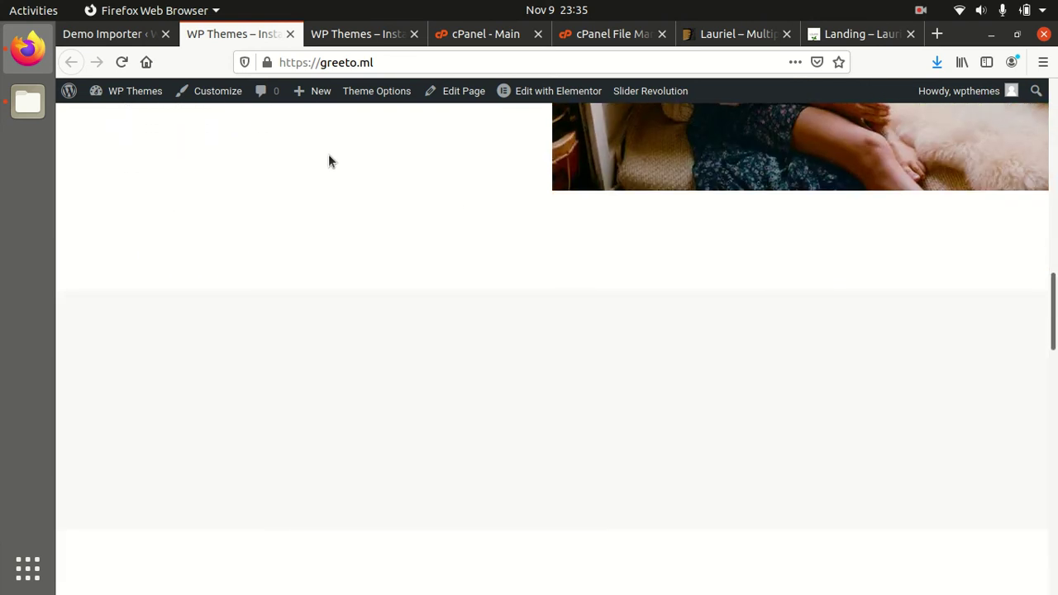
{"action": "scroll", "coordinate": [328, 157], "scroll_direction": "up", "scroll_amount": 6}
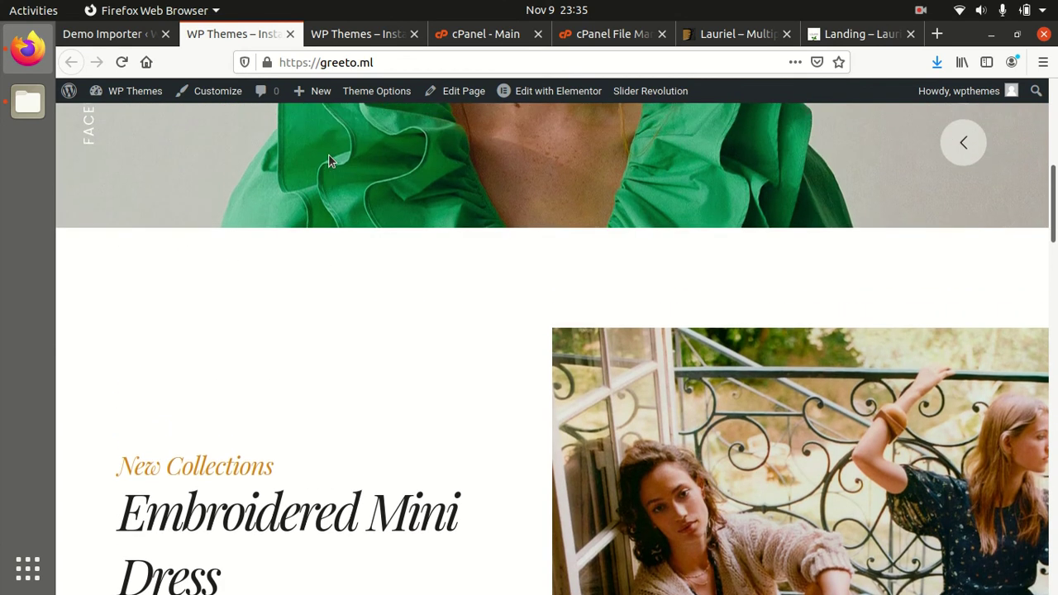
- Examine the imported homepage from the New Collections section through New Arrival, the testimonials and video banner to Inspiration
{"action": "scroll", "coordinate": [328, 154], "scroll_direction": "up", "scroll_amount": 5}
{"action": "scroll", "coordinate": [328, 153], "scroll_direction": "down", "scroll_amount": 7}
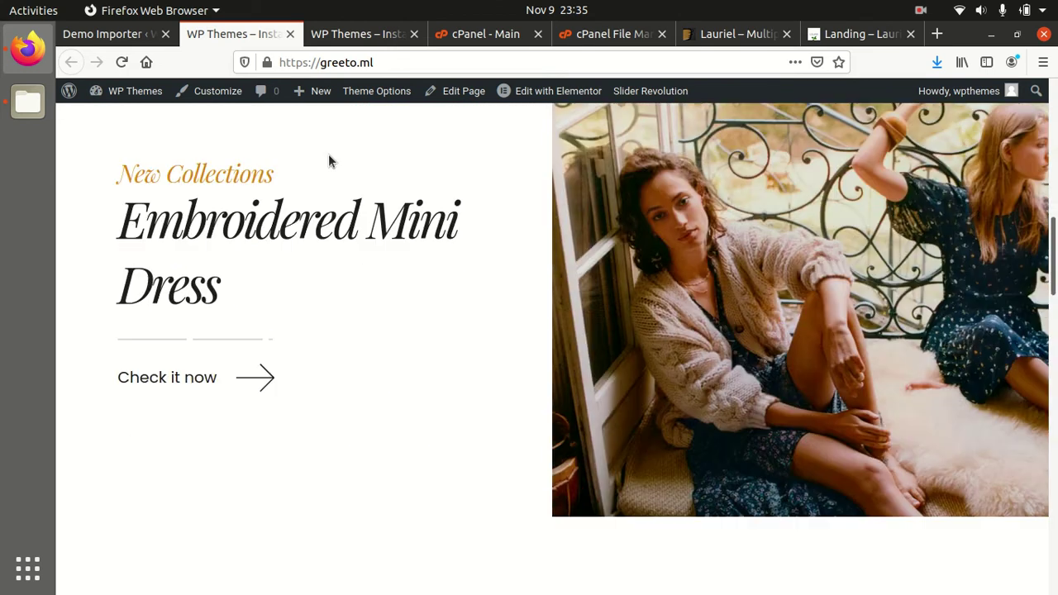
{"action": "scroll", "coordinate": [328, 160], "scroll_direction": "down", "scroll_amount": 4}
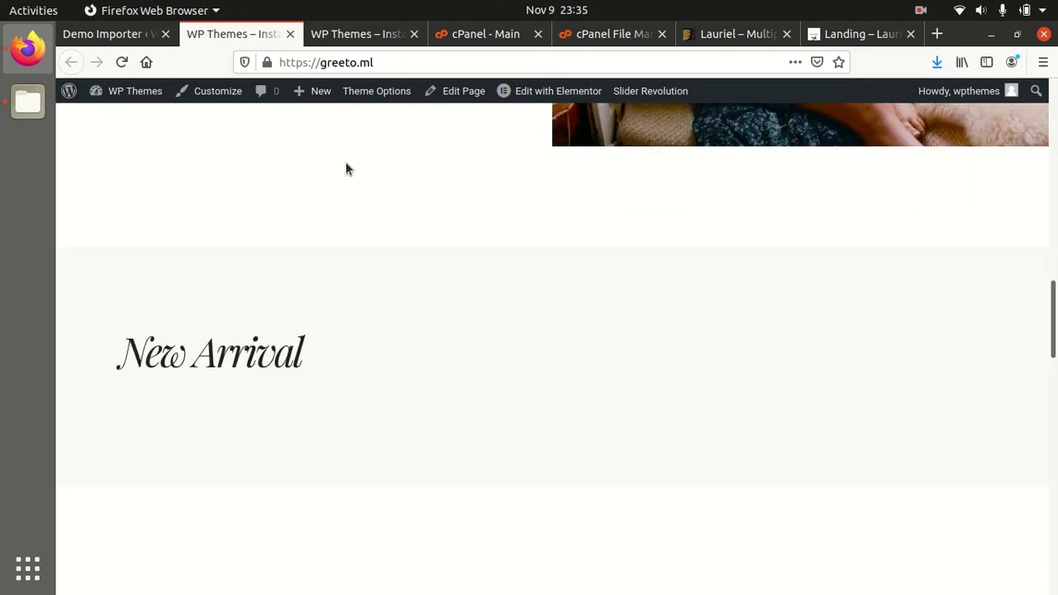
{"action": "scroll", "coordinate": [347, 168], "scroll_direction": "down", "scroll_amount": 4}
{"action": "scroll", "coordinate": [349, 171], "scroll_direction": "up", "scroll_amount": 4}
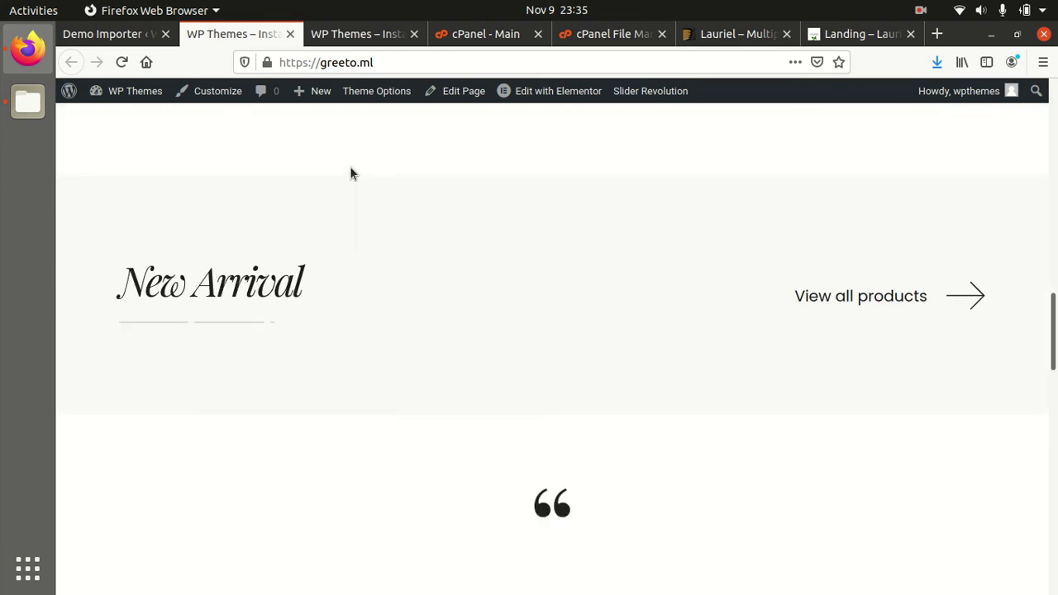
{"action": "scroll", "coordinate": [350, 172], "scroll_direction": "down", "scroll_amount": 2}
{"action": "scroll", "coordinate": [349, 172], "scroll_direction": "down", "scroll_amount": 2}
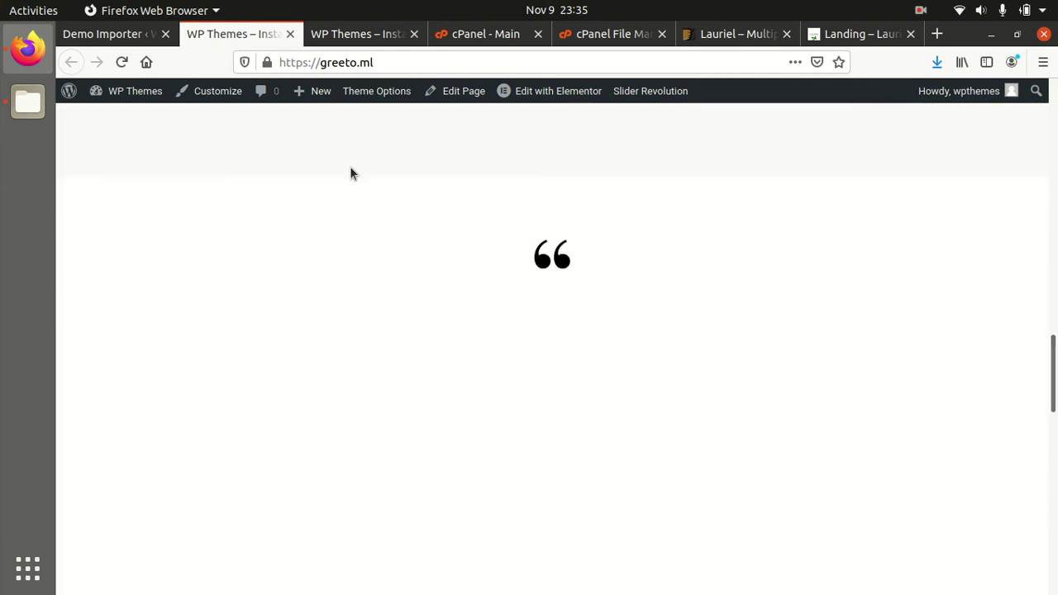
{"action": "scroll", "coordinate": [350, 173], "scroll_direction": "down", "scroll_amount": 2}
{"action": "scroll", "coordinate": [350, 171], "scroll_direction": "down", "scroll_amount": 2}
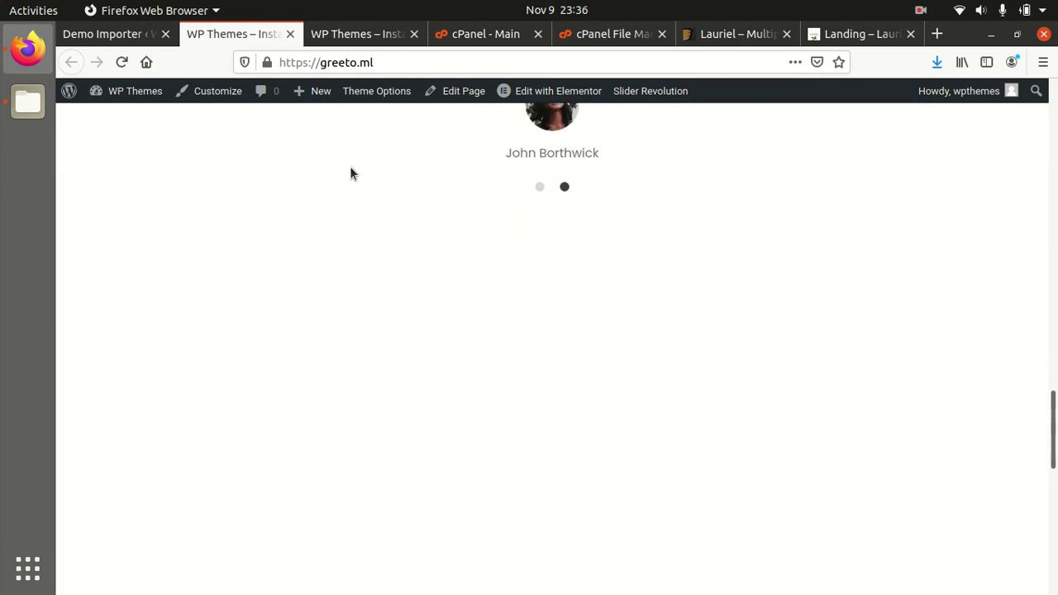
{"action": "scroll", "coordinate": [350, 172], "scroll_direction": "down", "scroll_amount": 2}
{"action": "scroll", "coordinate": [350, 173], "scroll_direction": "down", "scroll_amount": 5}
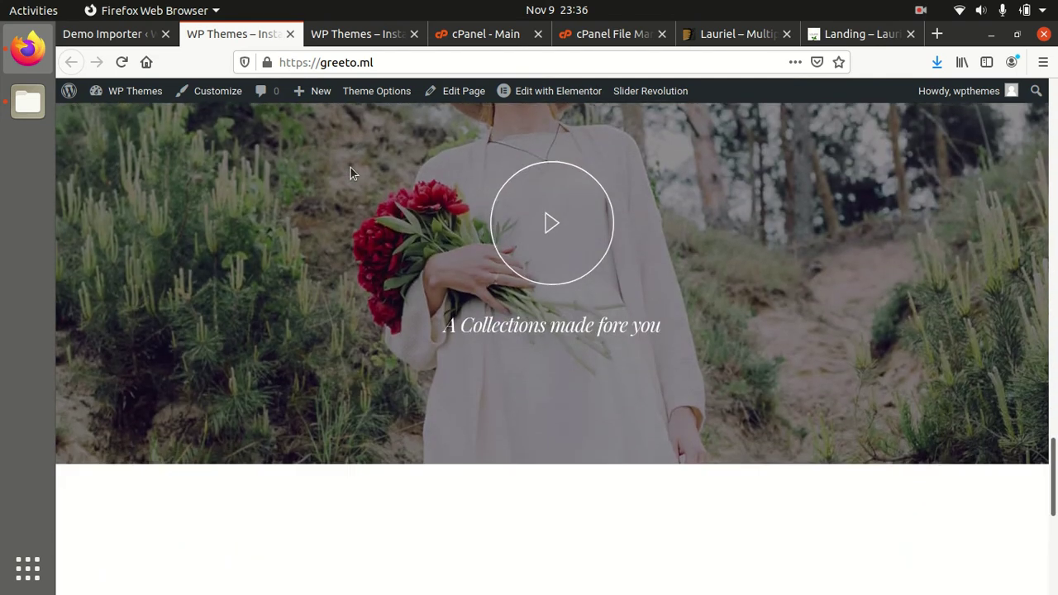
{"action": "scroll", "coordinate": [350, 167], "scroll_direction": "down", "scroll_amount": 2}
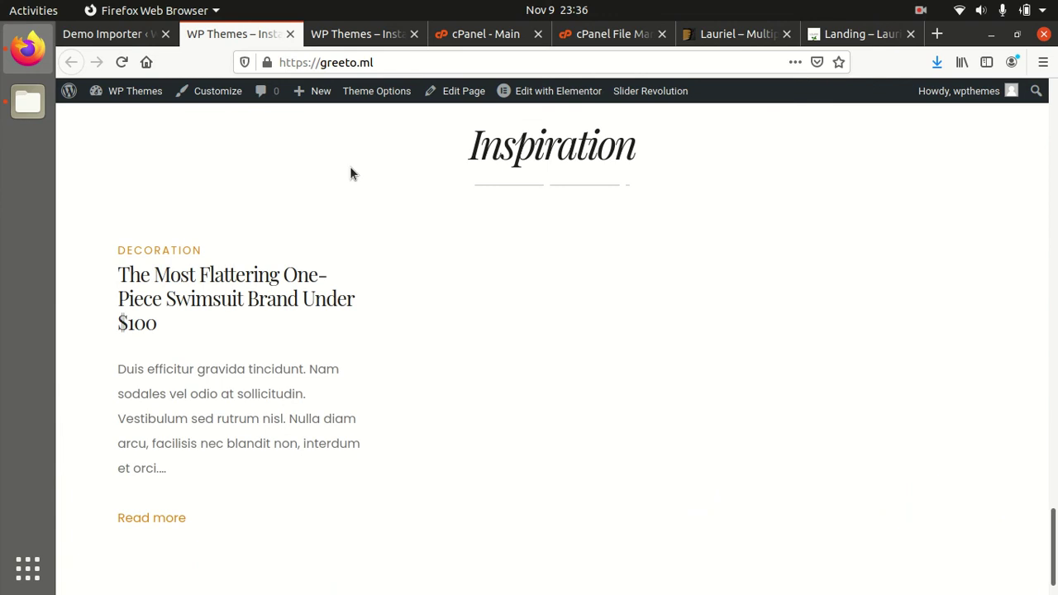
{"action": "scroll", "coordinate": [449, 172], "scroll_direction": "down", "scroll_amount": 1}
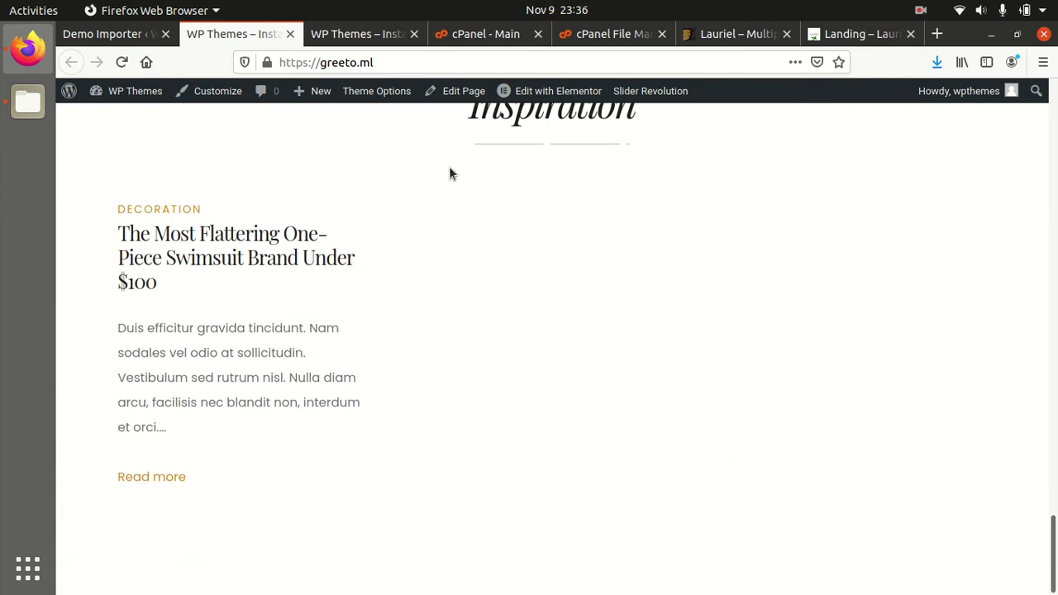
{"action": "scroll", "coordinate": [442, 174], "scroll_direction": "up", "scroll_amount": 10}
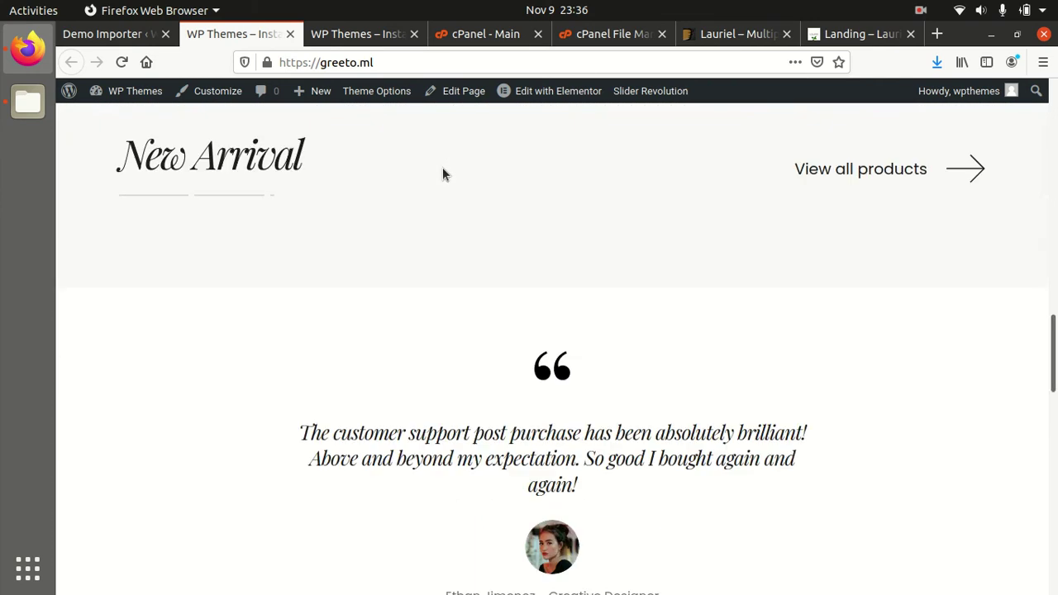
{"action": "scroll", "coordinate": [442, 167], "scroll_direction": "up", "scroll_amount": 10}
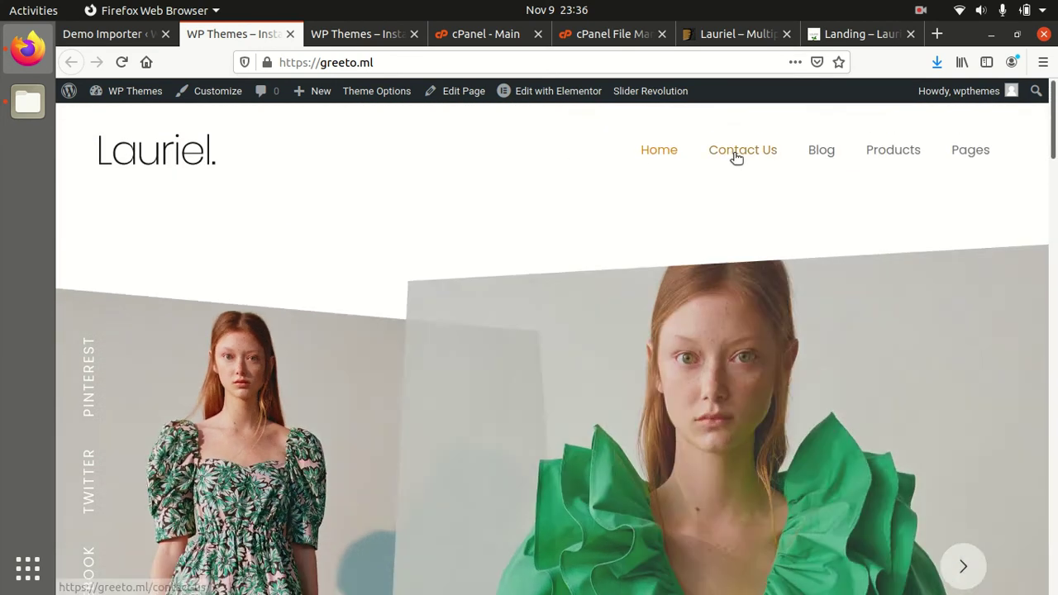
- Check the site header's submenu links, examine the About Us page down to Our Partners, and return to the homepage
{"action": "mouse_move", "coordinate": [735, 155]}
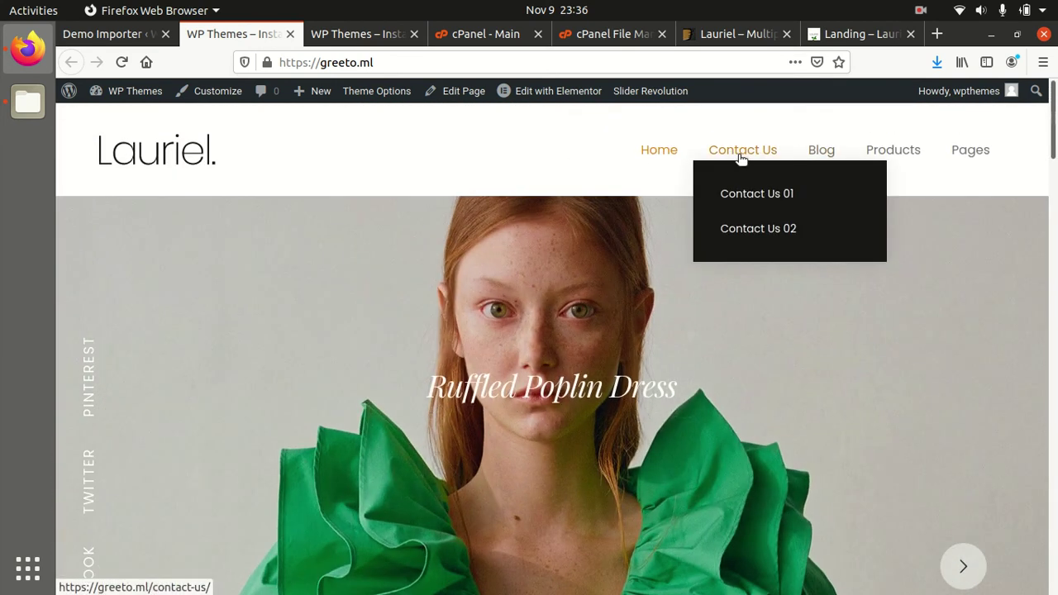
{"action": "mouse_move", "coordinate": [963, 152]}
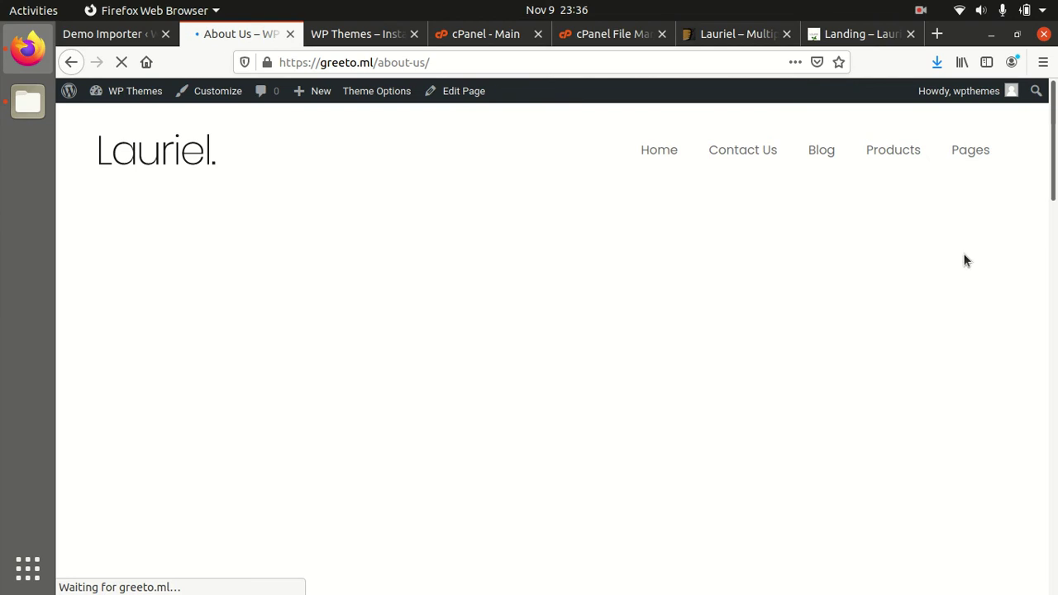
{"action": "scroll", "coordinate": [915, 248], "scroll_direction": "down", "scroll_amount": 5}
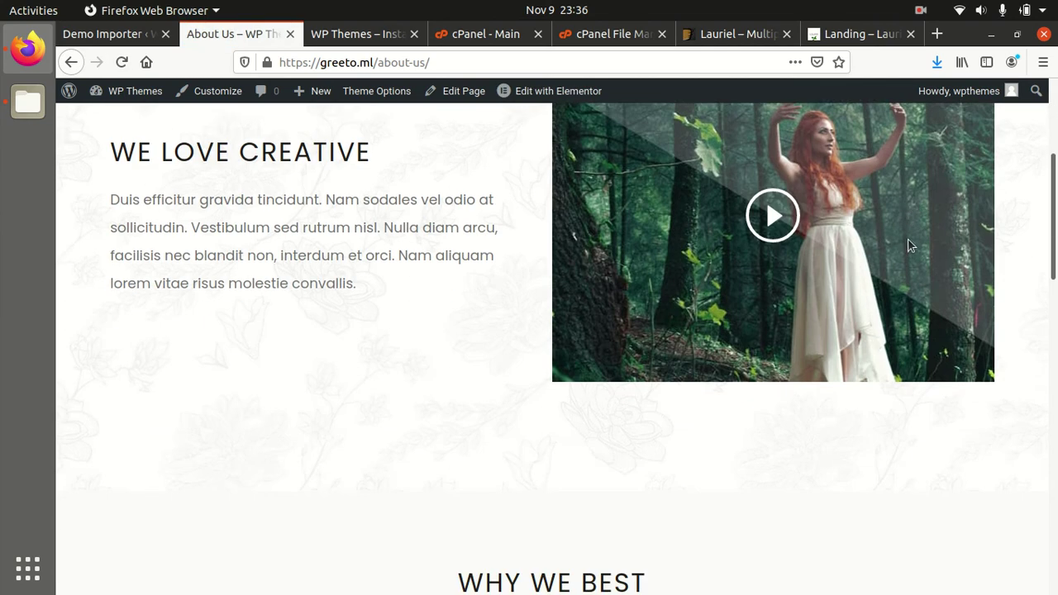
{"action": "scroll", "coordinate": [825, 256], "scroll_direction": "down", "scroll_amount": 10}
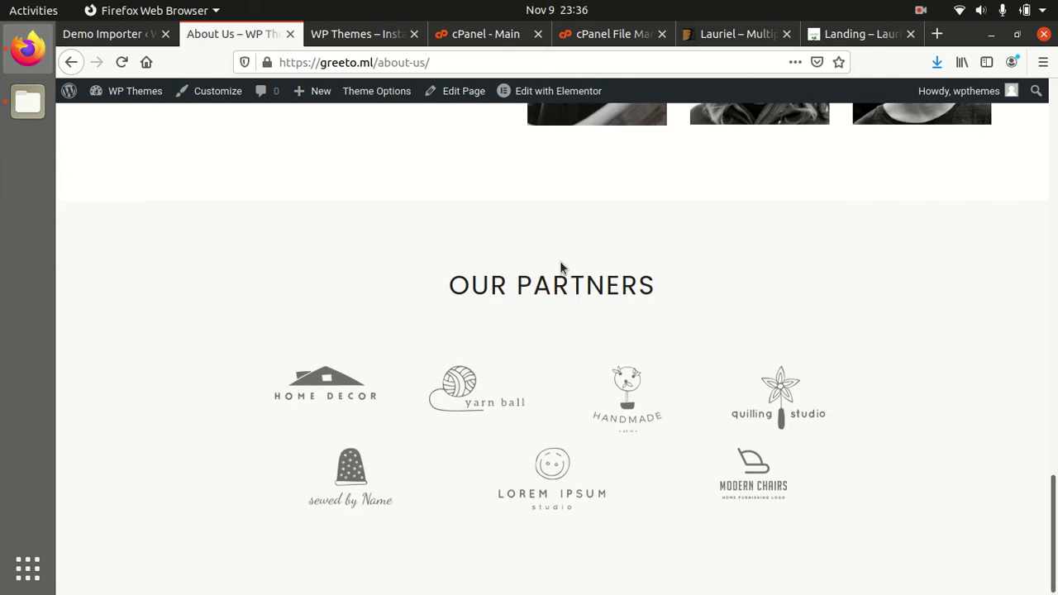
{"action": "scroll", "coordinate": [560, 264], "scroll_direction": "up", "scroll_amount": 5}
{"action": "scroll", "coordinate": [559, 264], "scroll_direction": "up", "scroll_amount": 12}
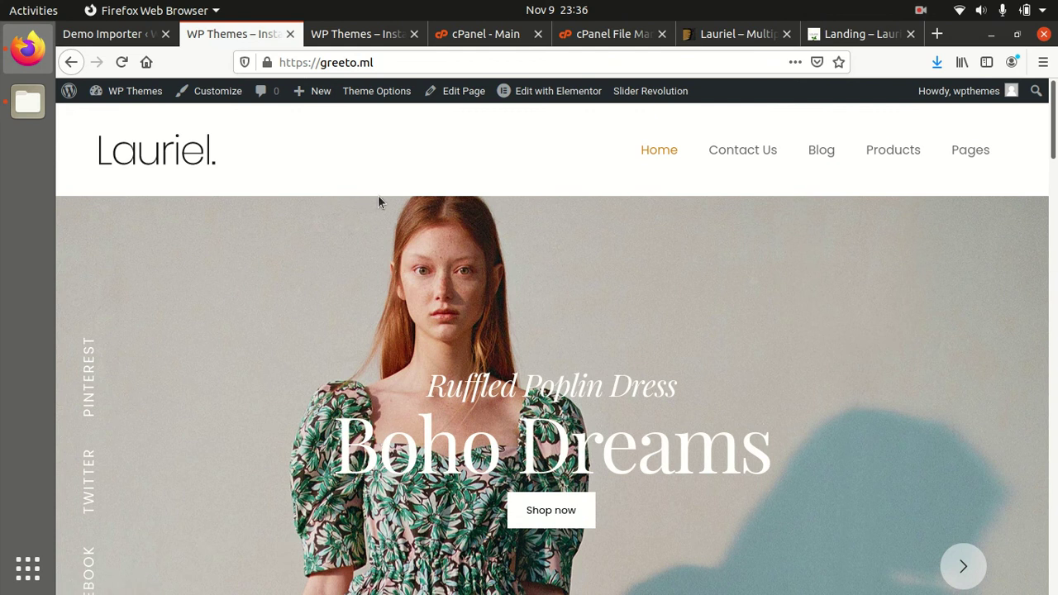
- Return to the site's WordPress admin and look over the available administration areas, from Posts to Slider Revolution
{"action": "left_click", "coordinate": [124, 39]}
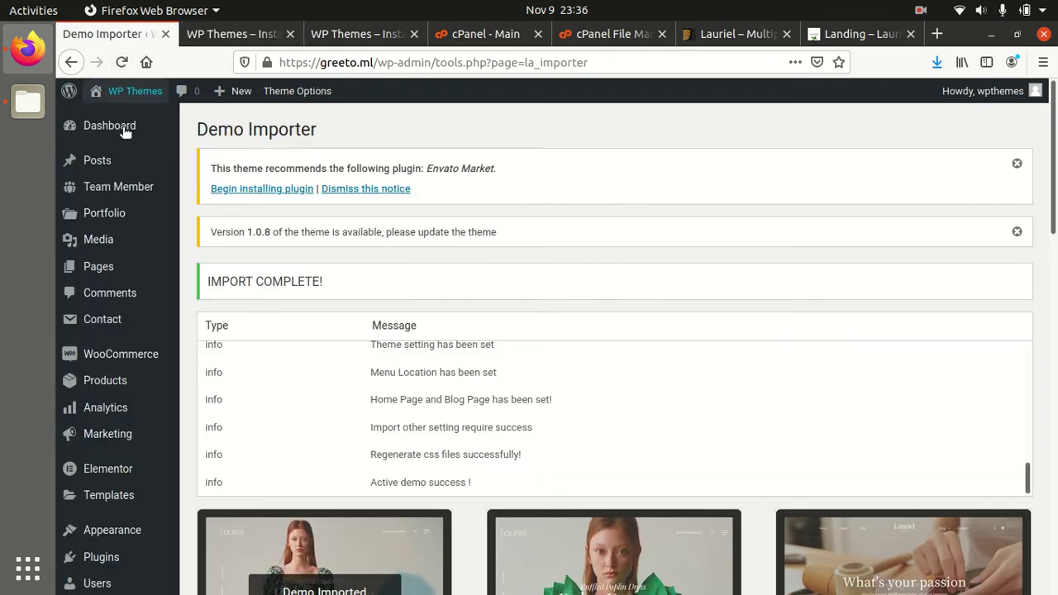
{"action": "scroll", "coordinate": [145, 273], "scroll_direction": "down", "scroll_amount": 3}
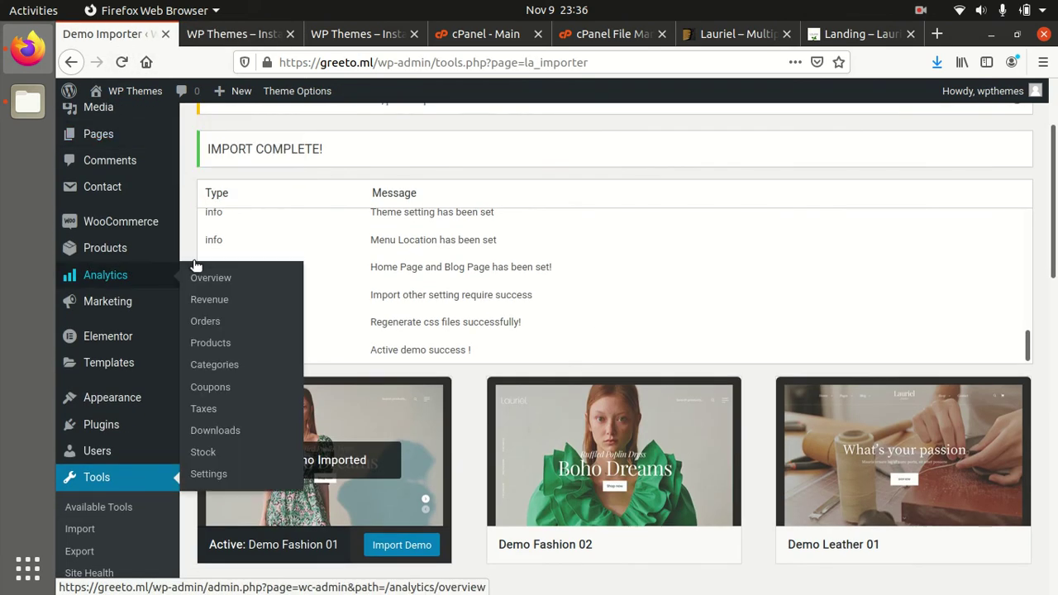
{"action": "mouse_move", "coordinate": [166, 246]}
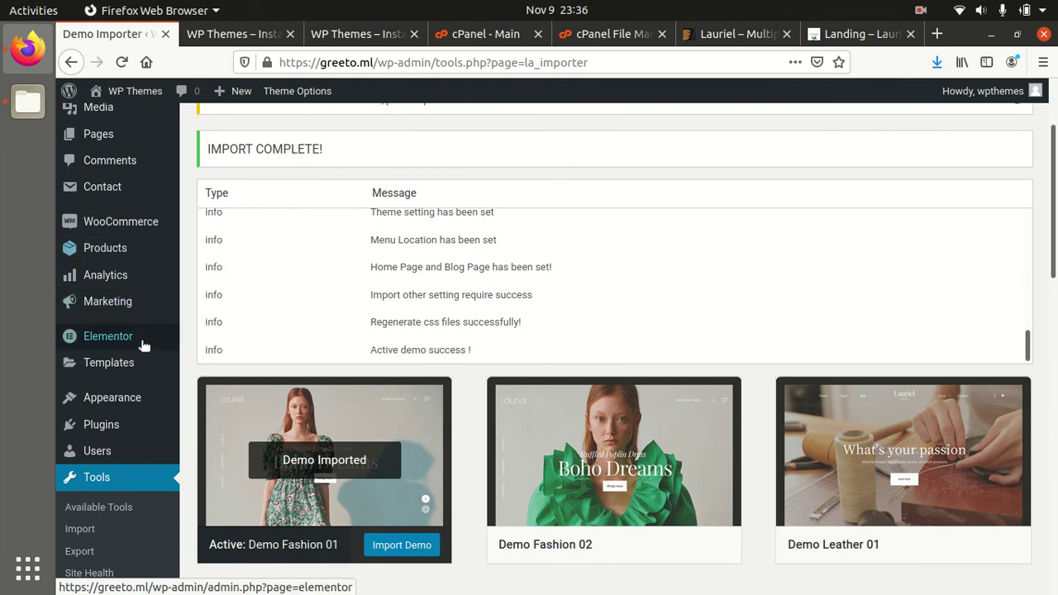
{"action": "mouse_move", "coordinate": [128, 402]}
{"action": "scroll", "coordinate": [128, 403], "scroll_direction": "down", "scroll_amount": 5}
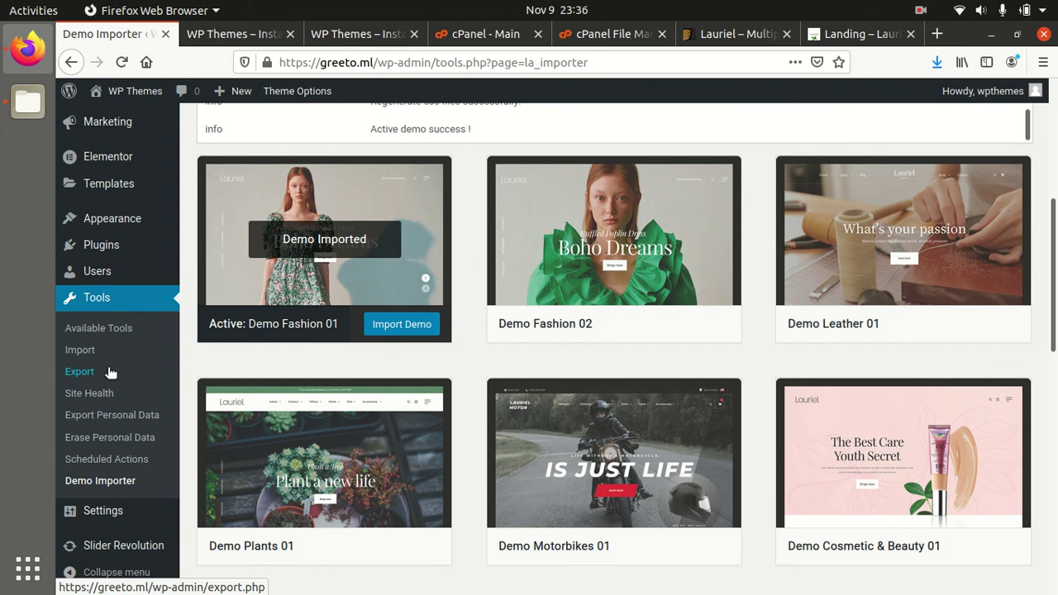
{"action": "scroll", "coordinate": [110, 373], "scroll_direction": "up", "scroll_amount": 8}
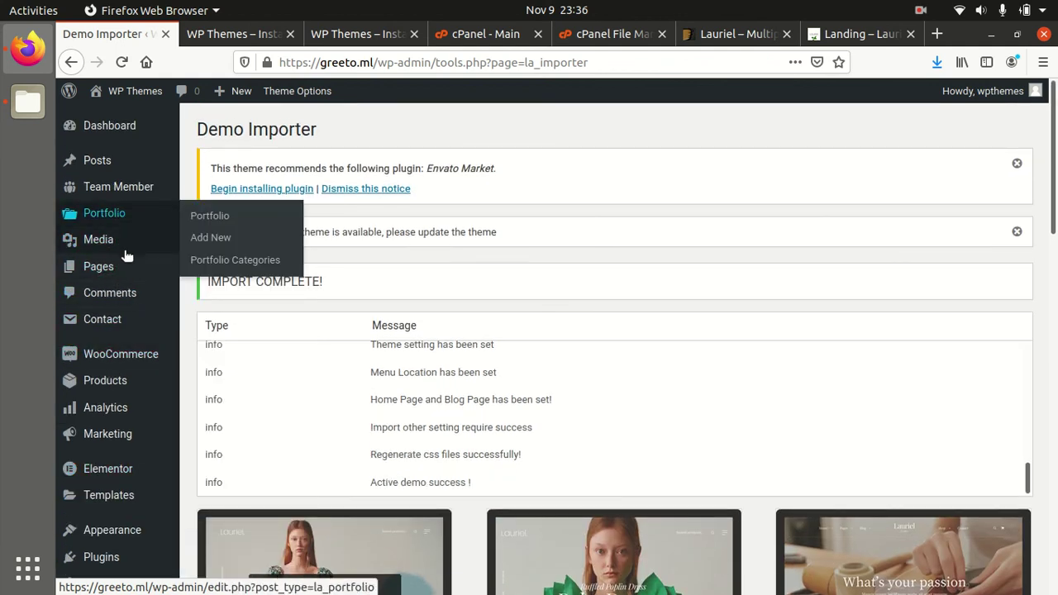
{"action": "scroll", "coordinate": [114, 484], "scroll_direction": "down", "scroll_amount": 1}
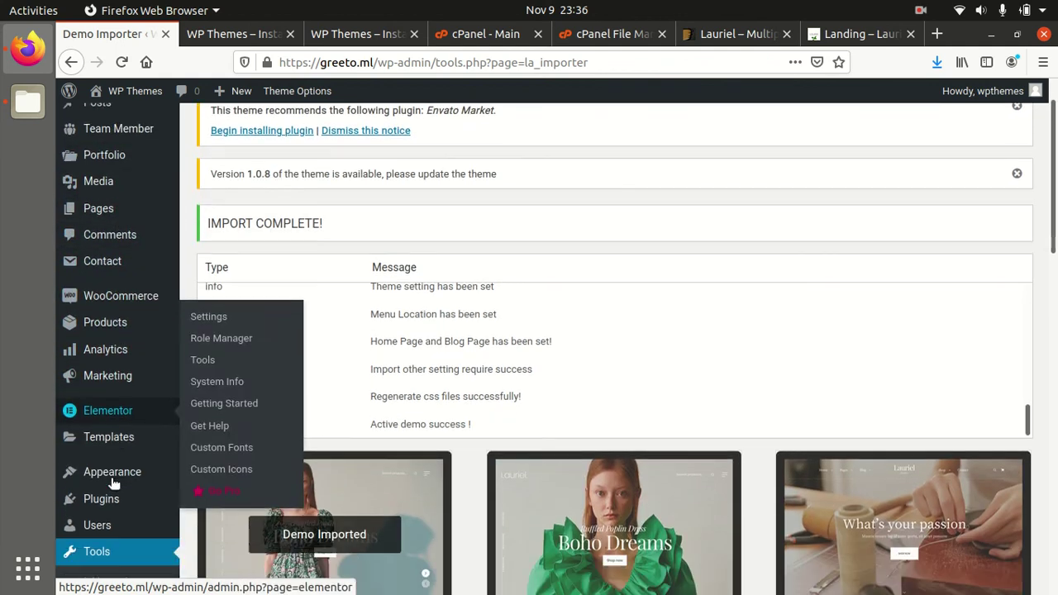
- Open Lauriel's Theme Options and review the list of setting sections through Import / Export
{"action": "mouse_move", "coordinate": [112, 444]}
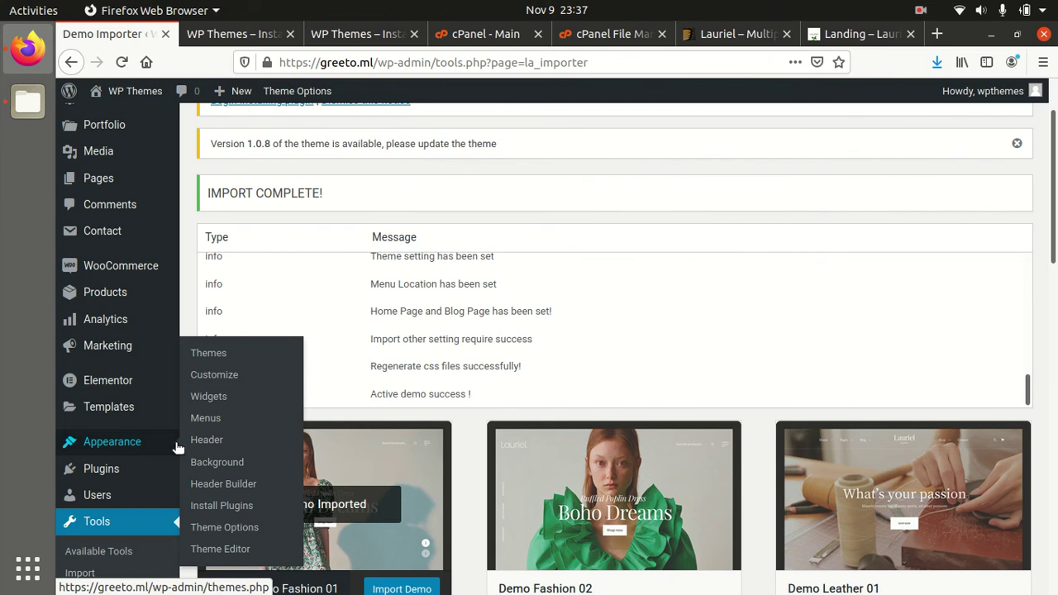
{"action": "left_click", "coordinate": [209, 535]}
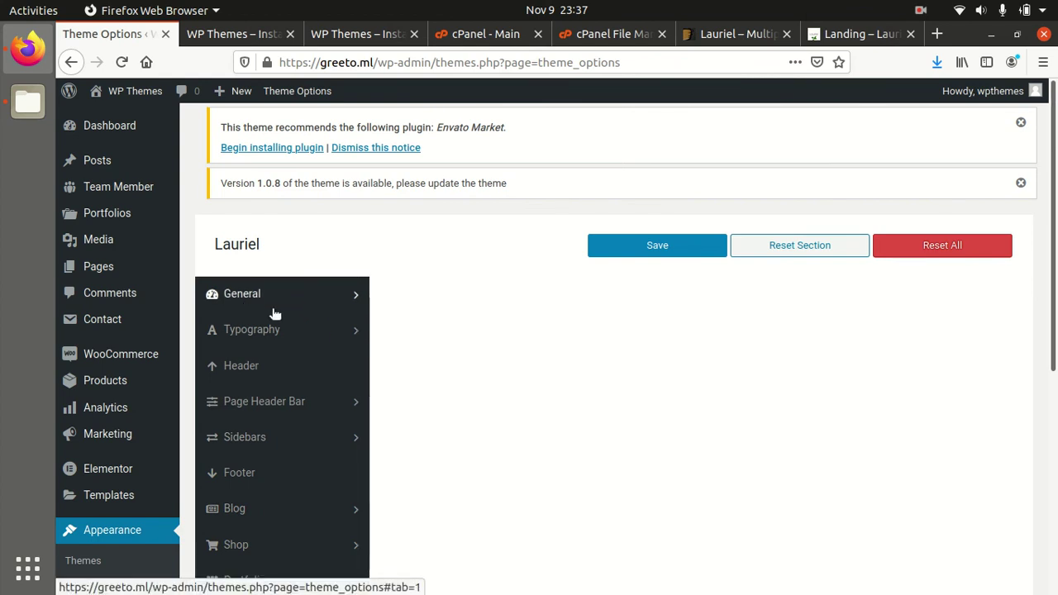
{"action": "scroll", "coordinate": [364, 305], "scroll_direction": "down", "scroll_amount": 7}
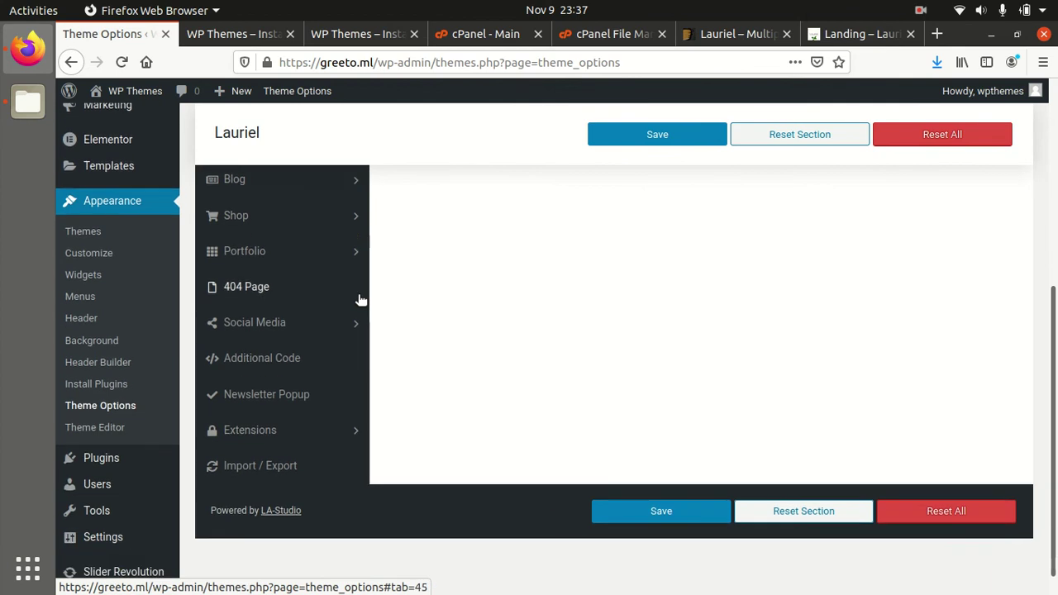
{"action": "scroll", "coordinate": [360, 300], "scroll_direction": "up", "scroll_amount": 7}
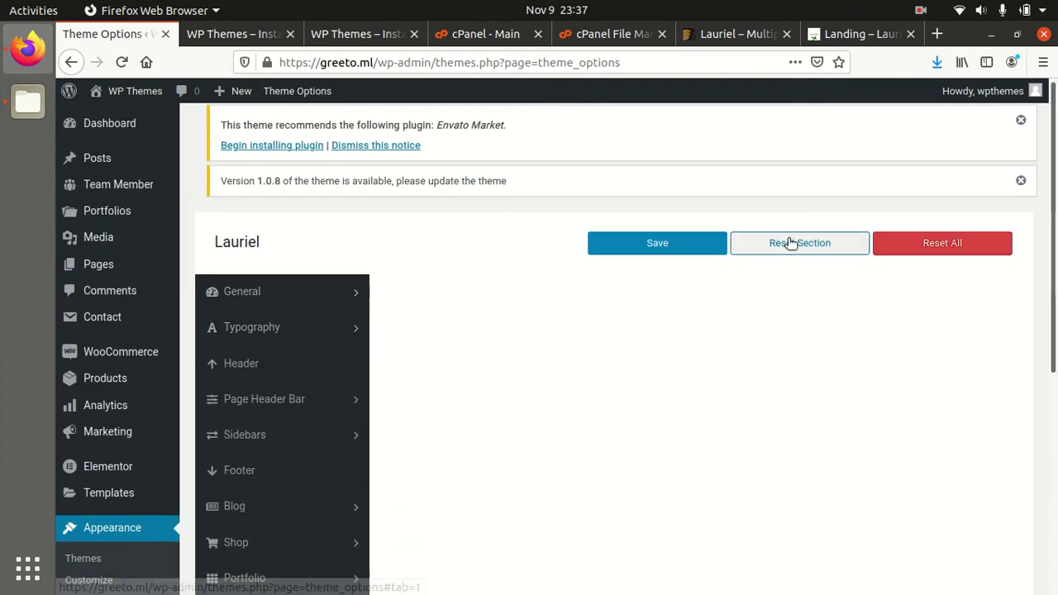
- Review the General theme options: layout, Custom Favicon, Logo, Colors and Page Preload
{"action": "left_click", "coordinate": [299, 293]}
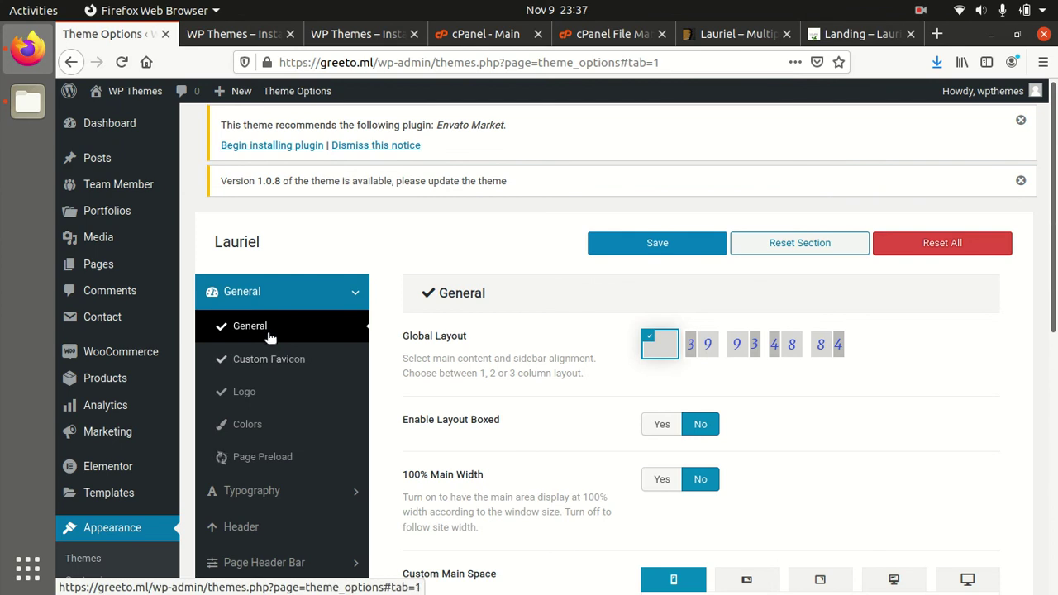
{"action": "left_click", "coordinate": [270, 359]}
{"action": "scroll", "coordinate": [279, 350], "scroll_direction": "down", "scroll_amount": 3}
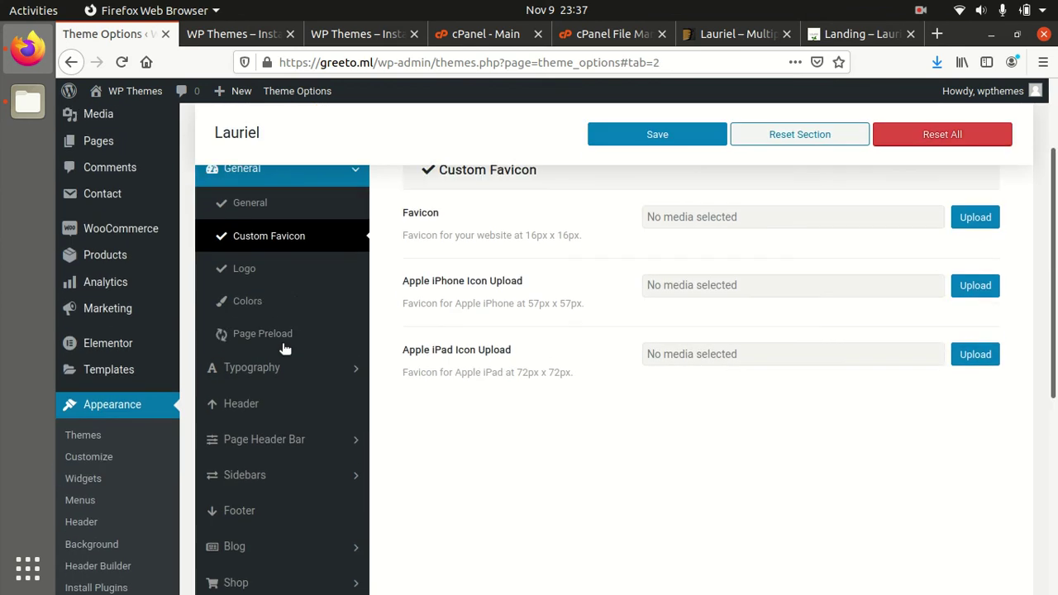
{"action": "left_click", "coordinate": [251, 264]}
{"action": "left_click", "coordinate": [281, 292]}
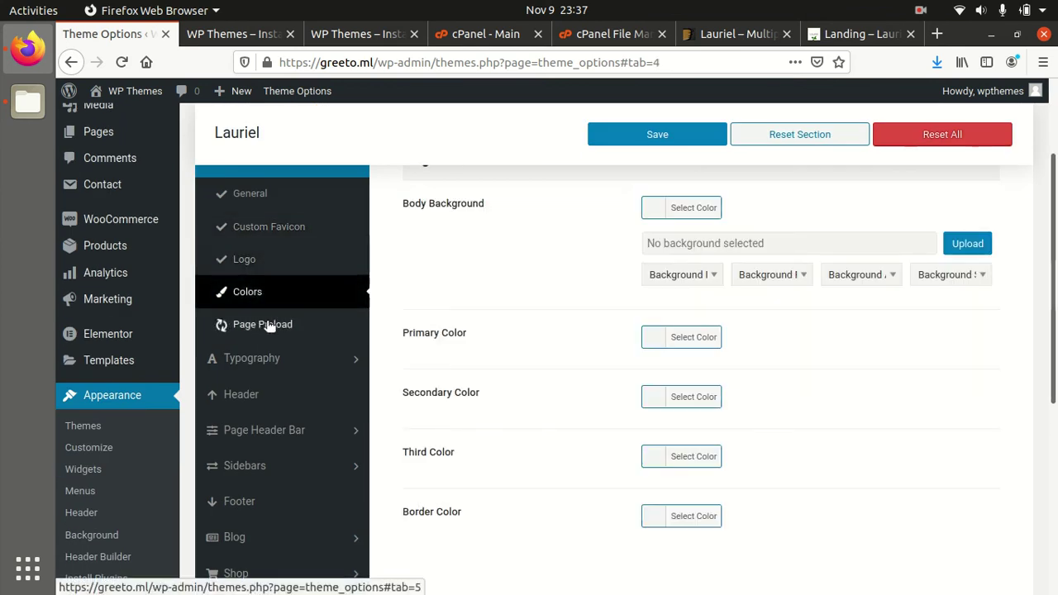
{"action": "left_click", "coordinate": [269, 327]}
- Review the Typography theme options for Body and Heading 1 (H1)
{"action": "left_click", "coordinate": [264, 368]}
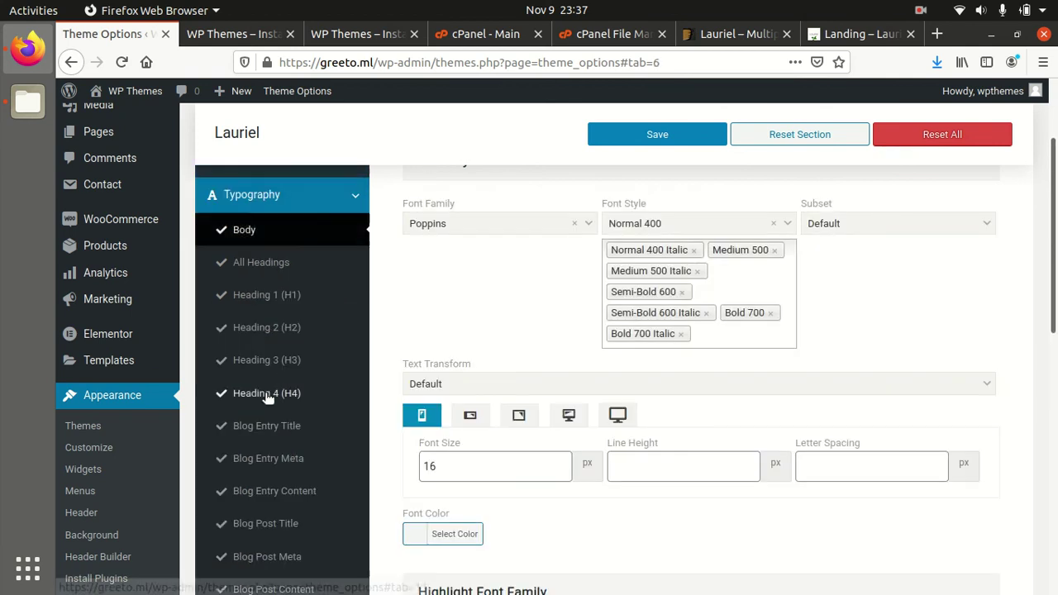
{"action": "left_click", "coordinate": [261, 299]}
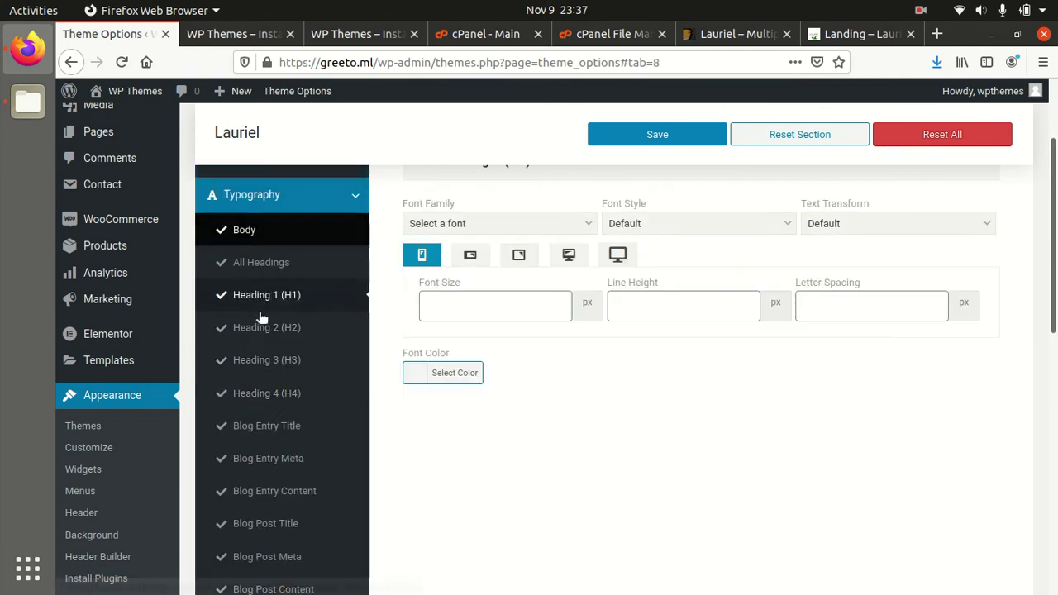
{"action": "scroll", "coordinate": [237, 339], "scroll_direction": "down", "scroll_amount": 5}
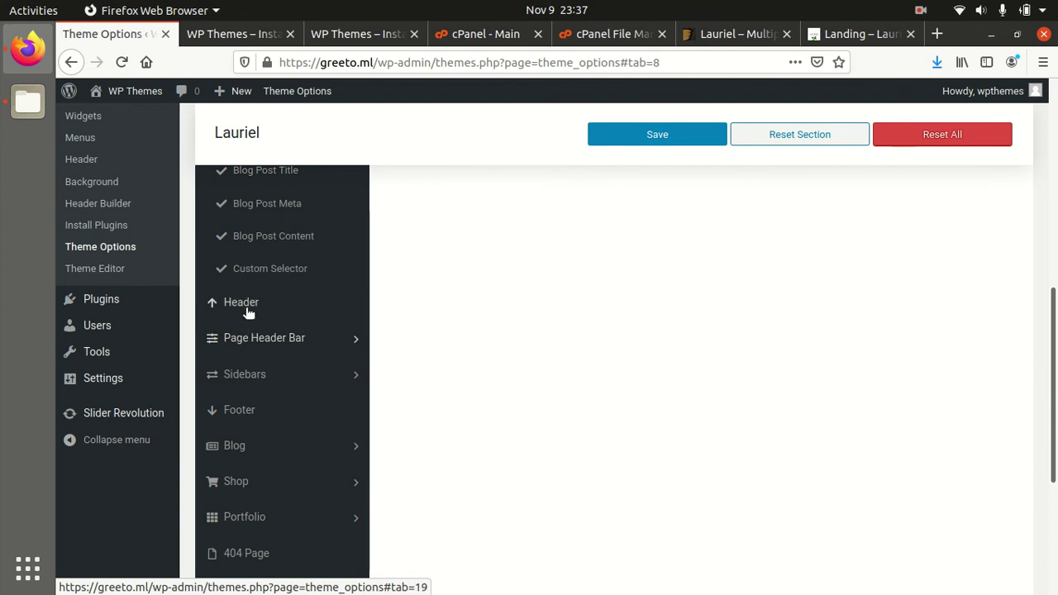
- Examine the Breadcrumbs settings of the Page Header Bar theme options and the sections listed around them
{"action": "left_click", "coordinate": [227, 350]}
{"action": "scroll", "coordinate": [255, 347], "scroll_direction": "down", "scroll_amount": 5}
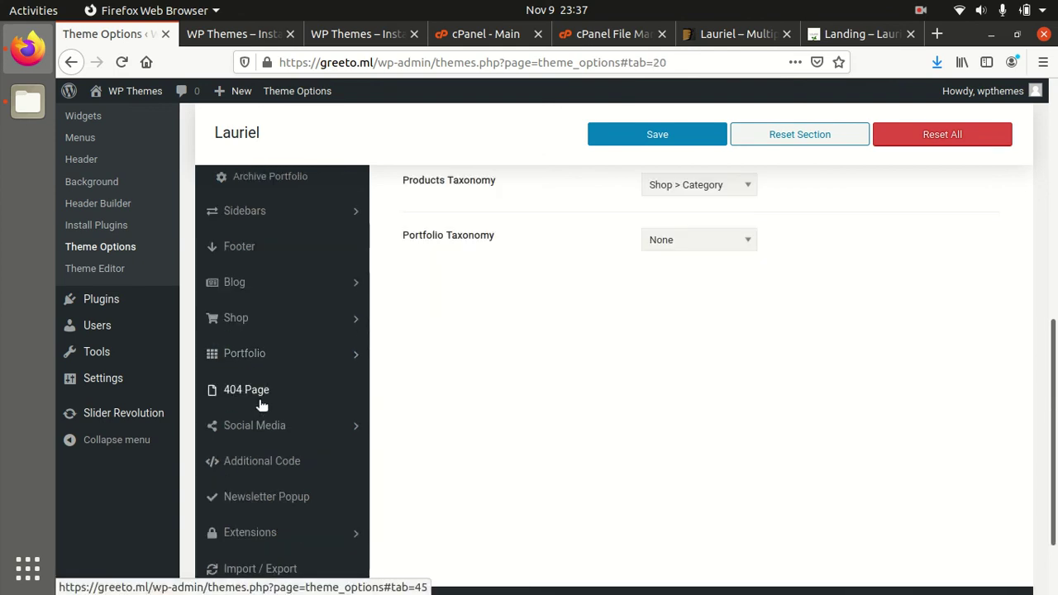
{"action": "scroll", "coordinate": [267, 355], "scroll_direction": "up", "scroll_amount": 3}
{"action": "scroll", "coordinate": [264, 357], "scroll_direction": "down", "scroll_amount": 3}
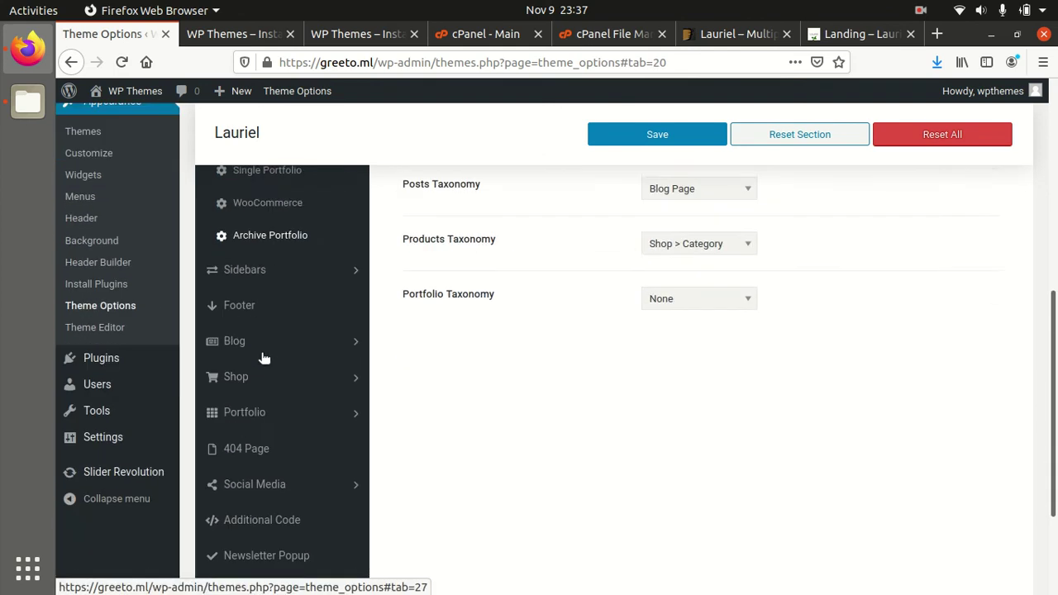
{"action": "scroll", "coordinate": [261, 357], "scroll_direction": "up", "scroll_amount": 3}
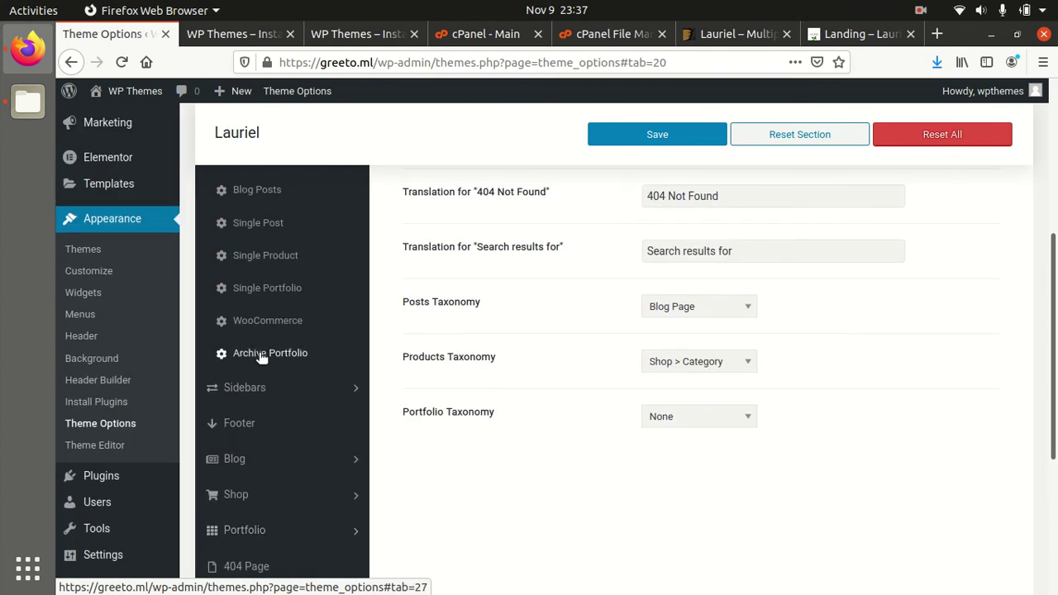
{"action": "scroll", "coordinate": [261, 357], "scroll_direction": "up", "scroll_amount": 2}
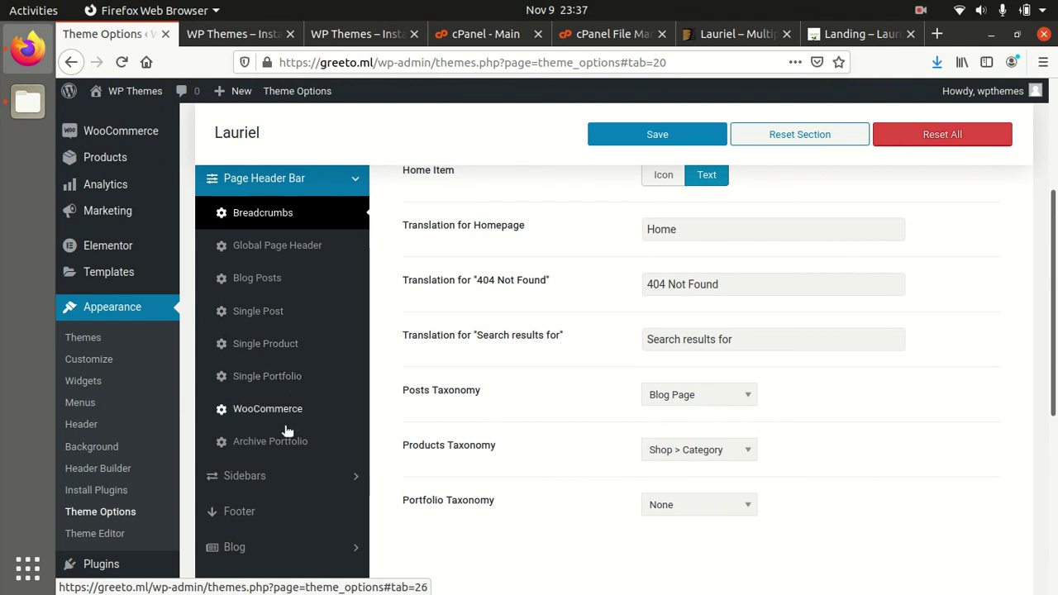
- Examine the remaining Theme Options sections from Sidebars and Footer down through Extensions and Import / Export
{"action": "scroll", "coordinate": [249, 398], "scroll_direction": "down", "scroll_amount": 3}
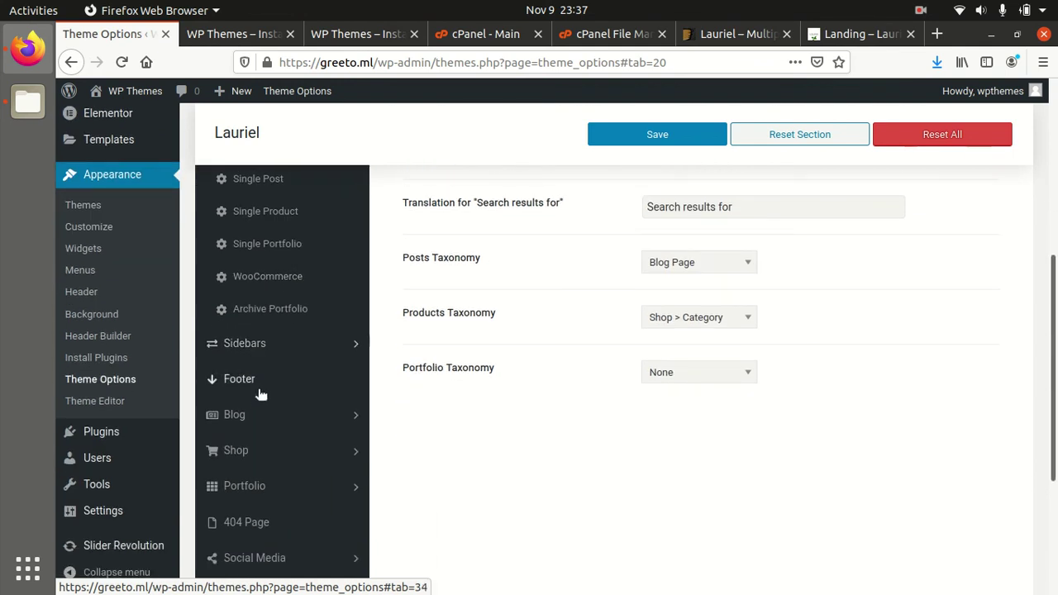
{"action": "scroll", "coordinate": [232, 421], "scroll_direction": "down", "scroll_amount": 2}
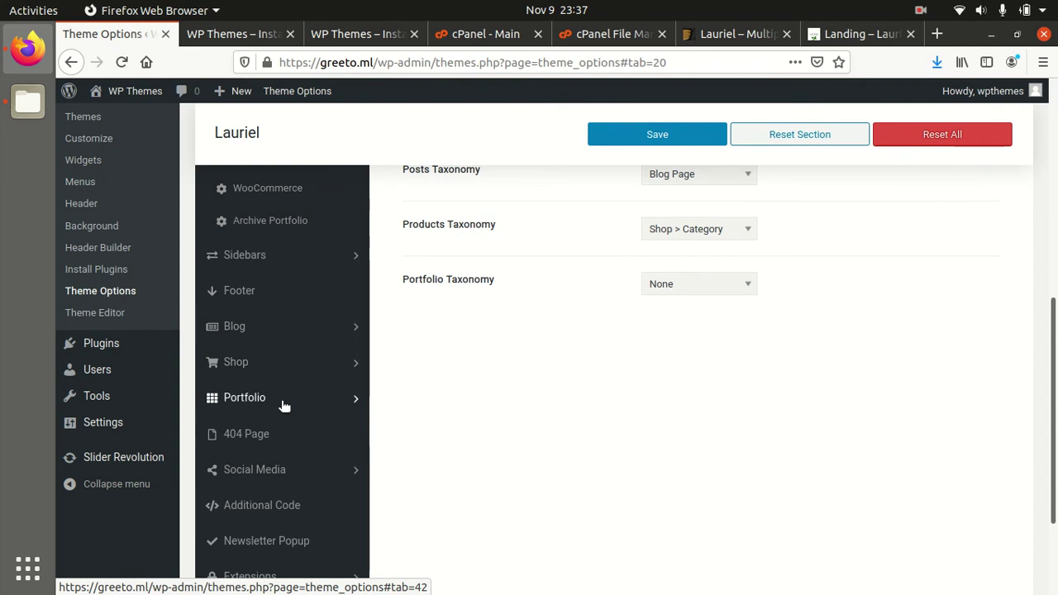
{"action": "scroll", "coordinate": [248, 361], "scroll_direction": "down", "scroll_amount": 3}
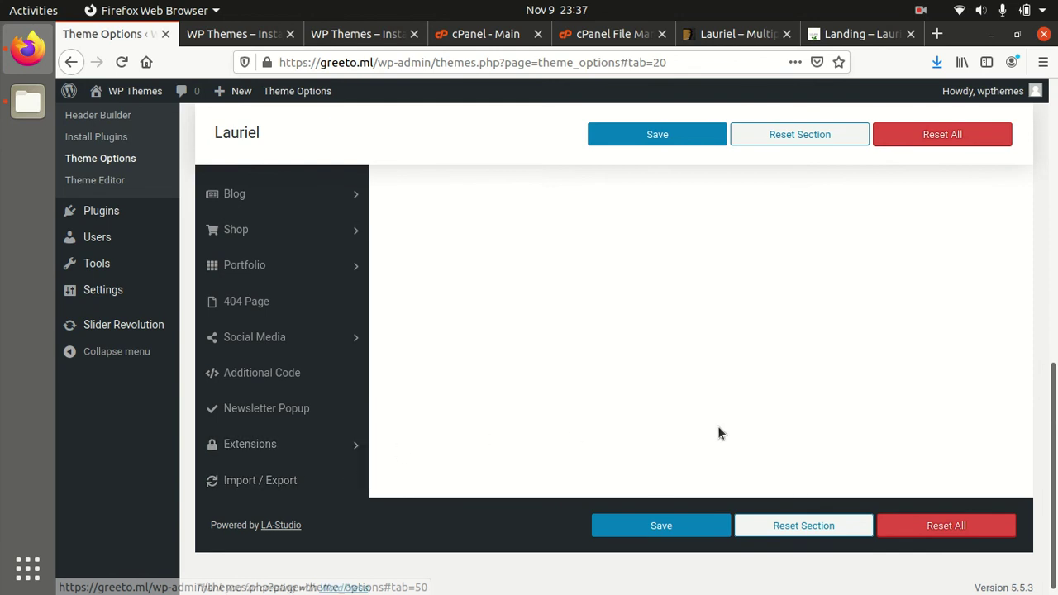
{"action": "scroll", "coordinate": [717, 430], "scroll_direction": "up", "scroll_amount": 3}
{"action": "scroll", "coordinate": [717, 433], "scroll_direction": "up", "scroll_amount": 4}
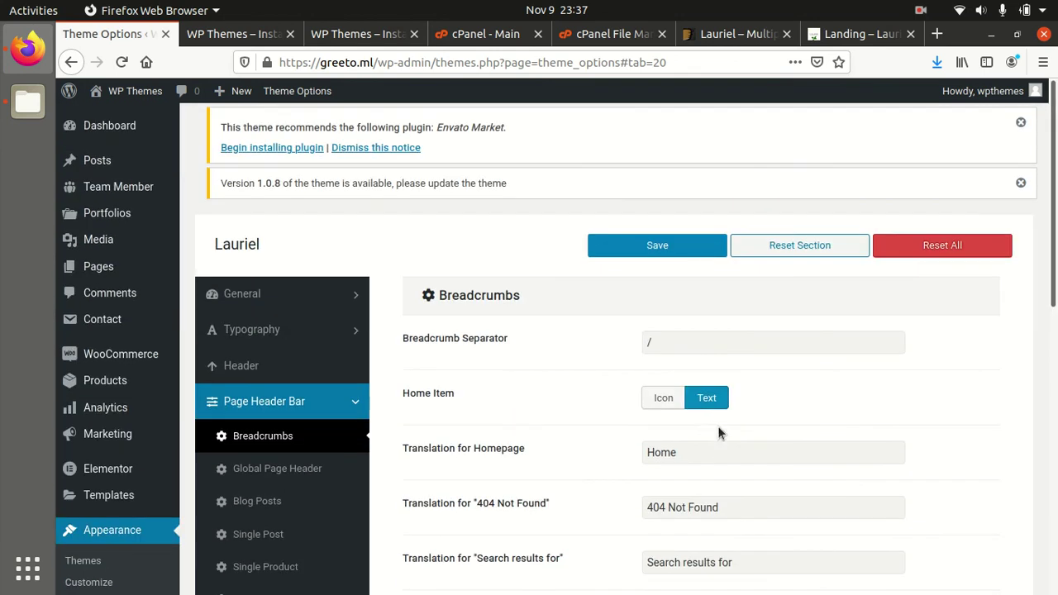
- Return to the WordPress Dashboard and highlight the title "Lauriel – Multipurpose WooCommerce Theme" on the ThemeForest item page
{"action": "left_click", "coordinate": [124, 131]}
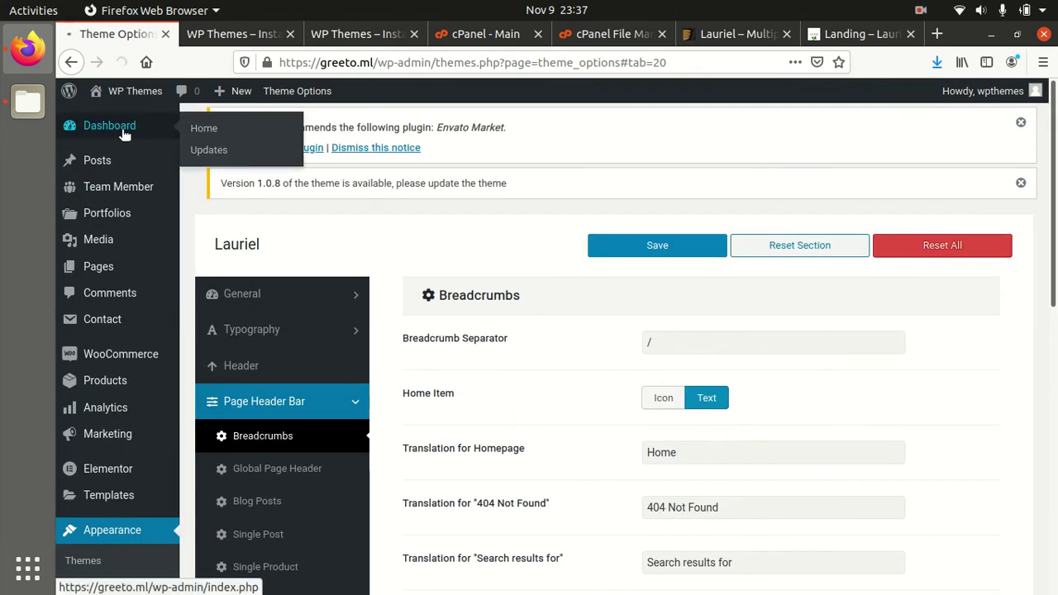
{"action": "left_click", "coordinate": [732, 37]}
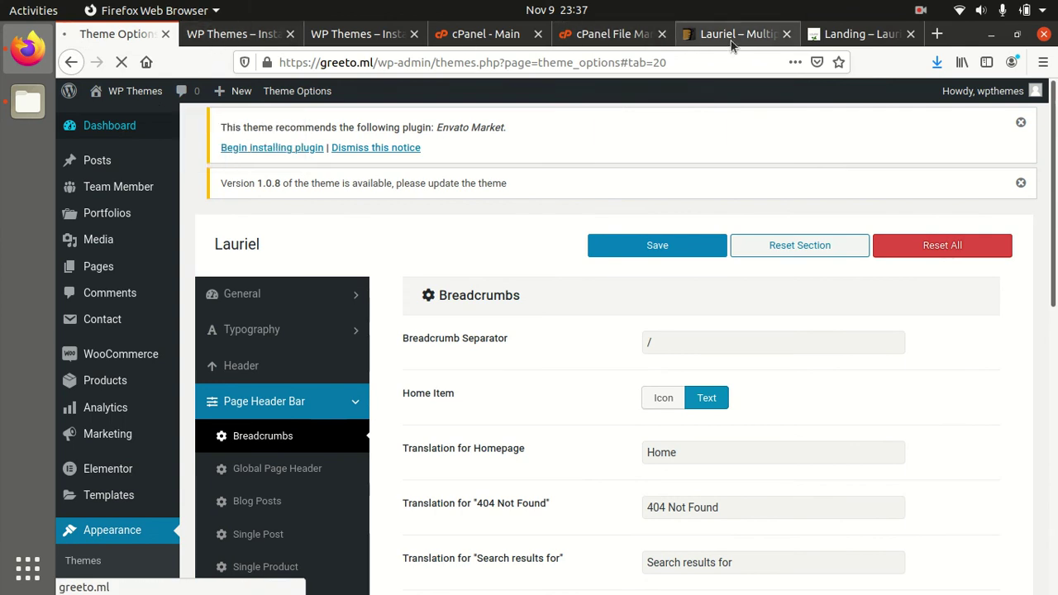
{"action": "left_click_drag", "start_coordinate": [134, 299], "coordinate": [638, 289]}
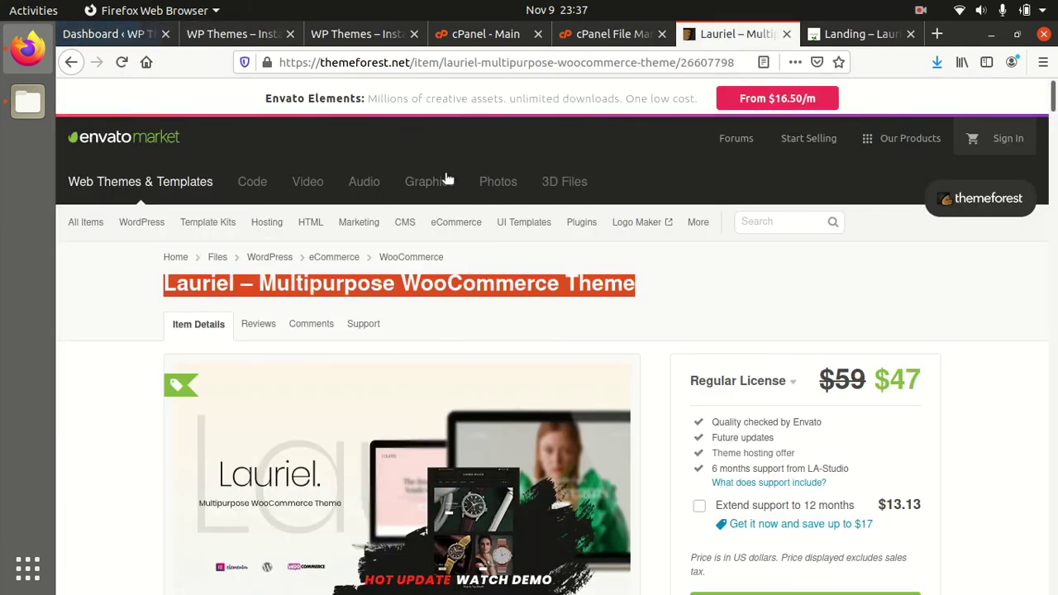
- Switch to the greeto.ml homepage and review its hero slider, New Collections and New Arrival sections
{"action": "left_click", "coordinate": [206, 39]}
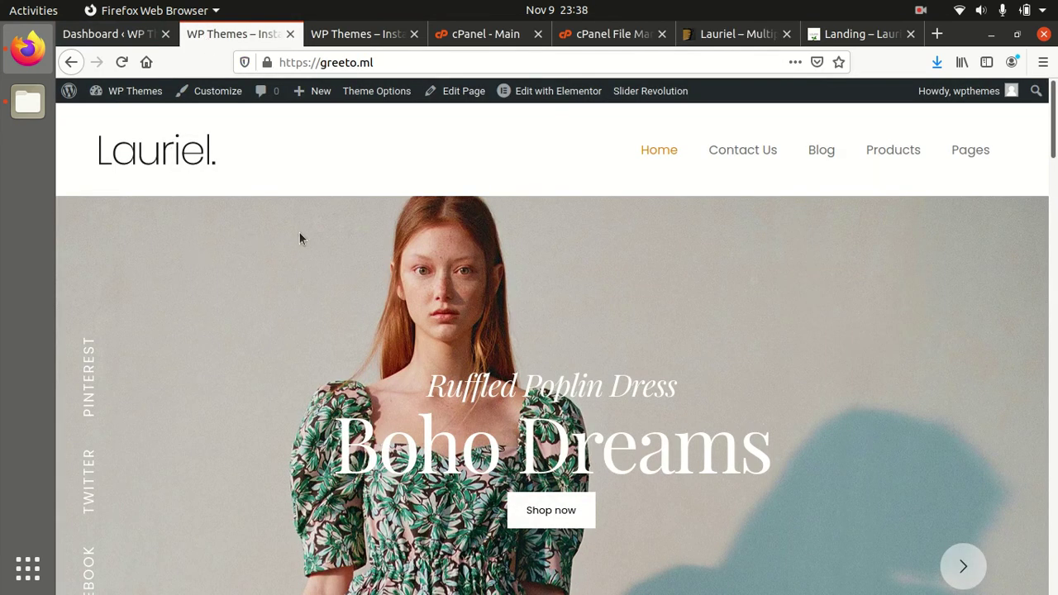
{"action": "scroll", "coordinate": [299, 238], "scroll_direction": "down", "scroll_amount": 5}
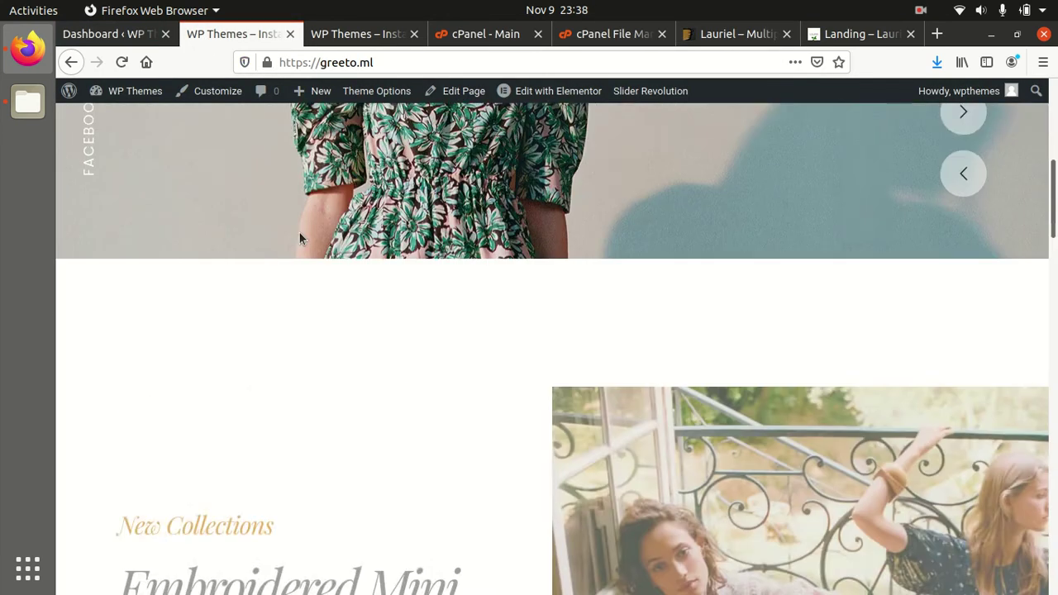
{"action": "scroll", "coordinate": [299, 238], "scroll_direction": "up", "scroll_amount": 1}
{"action": "scroll", "coordinate": [299, 232], "scroll_direction": "down", "scroll_amount": 3}
{"action": "scroll", "coordinate": [299, 231], "scroll_direction": "down", "scroll_amount": 2}
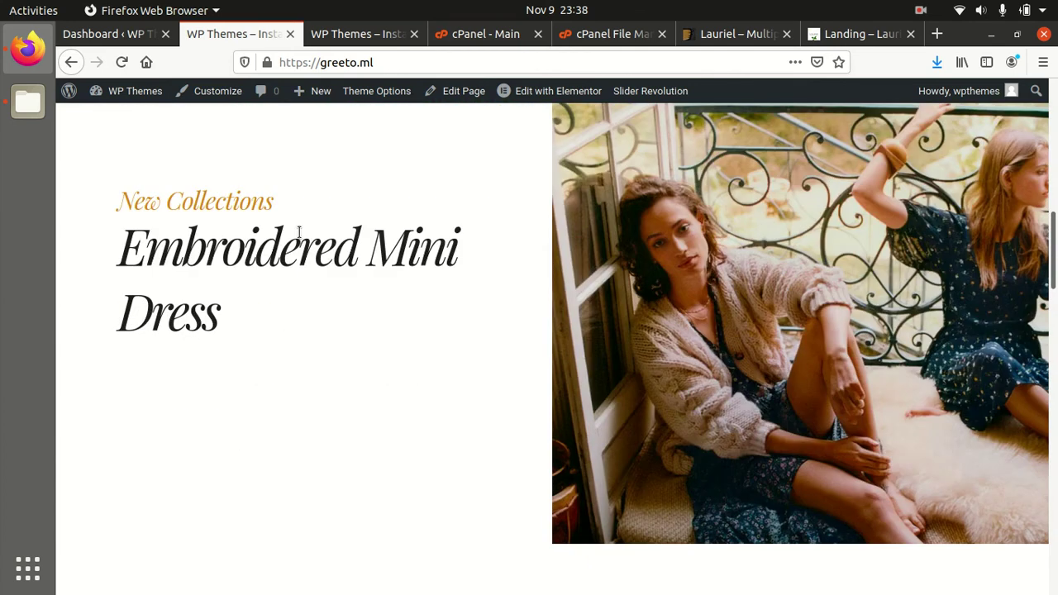
{"action": "scroll", "coordinate": [261, 221], "scroll_direction": "down", "scroll_amount": 5}
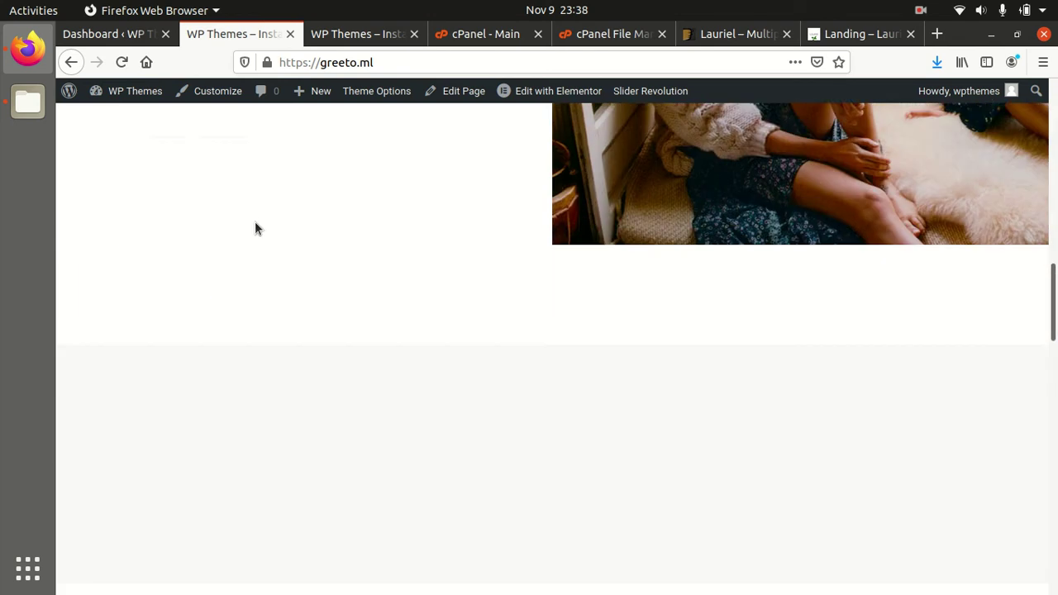
{"action": "scroll", "coordinate": [255, 221], "scroll_direction": "up", "scroll_amount": 3}
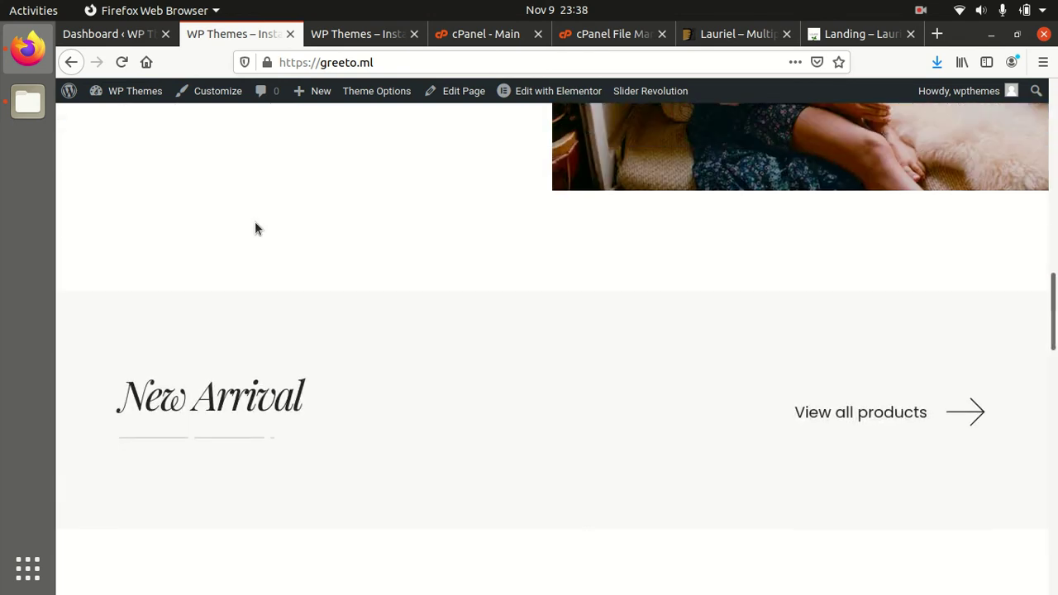
- Review the homepage's testimonials, video banner and Inspiration blog section, ending back at the page header
{"action": "scroll", "coordinate": [255, 222], "scroll_direction": "down", "scroll_amount": 2}
{"action": "scroll", "coordinate": [254, 222], "scroll_direction": "down", "scroll_amount": 5}
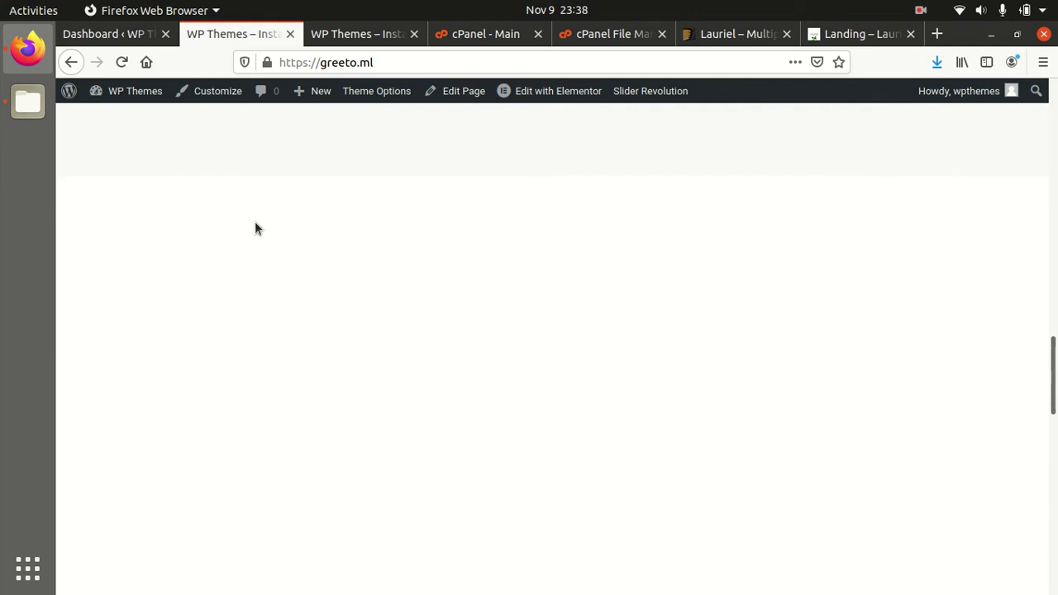
{"action": "scroll", "coordinate": [255, 222], "scroll_direction": "down", "scroll_amount": 3}
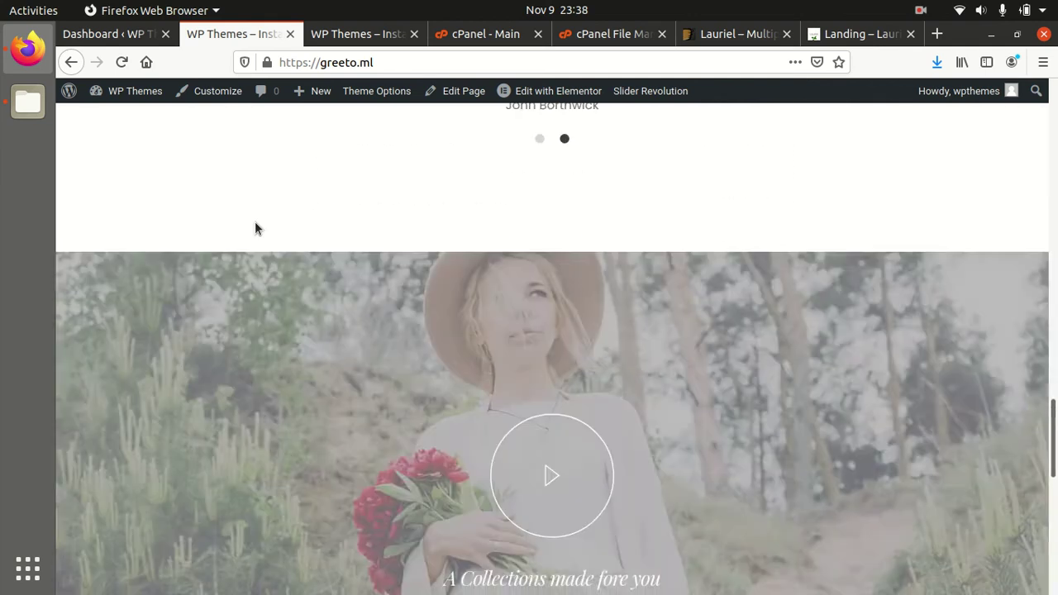
{"action": "scroll", "coordinate": [254, 222], "scroll_direction": "down", "scroll_amount": 4}
{"action": "scroll", "coordinate": [254, 228], "scroll_direction": "down", "scroll_amount": 6}
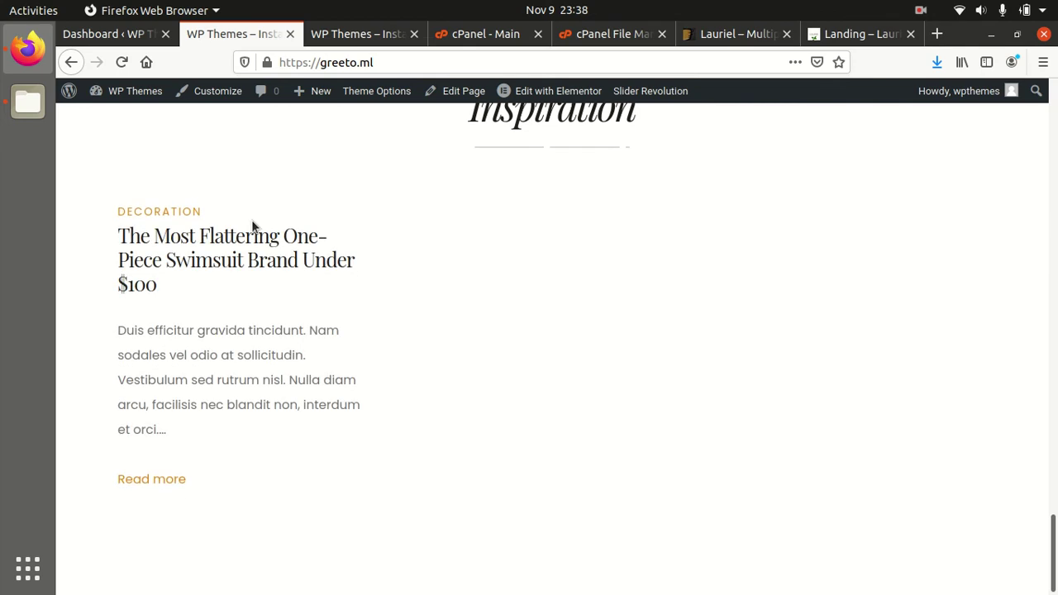
{"action": "scroll", "coordinate": [252, 220], "scroll_direction": "up", "scroll_amount": 4}
{"action": "scroll", "coordinate": [252, 221], "scroll_direction": "up", "scroll_amount": 4}
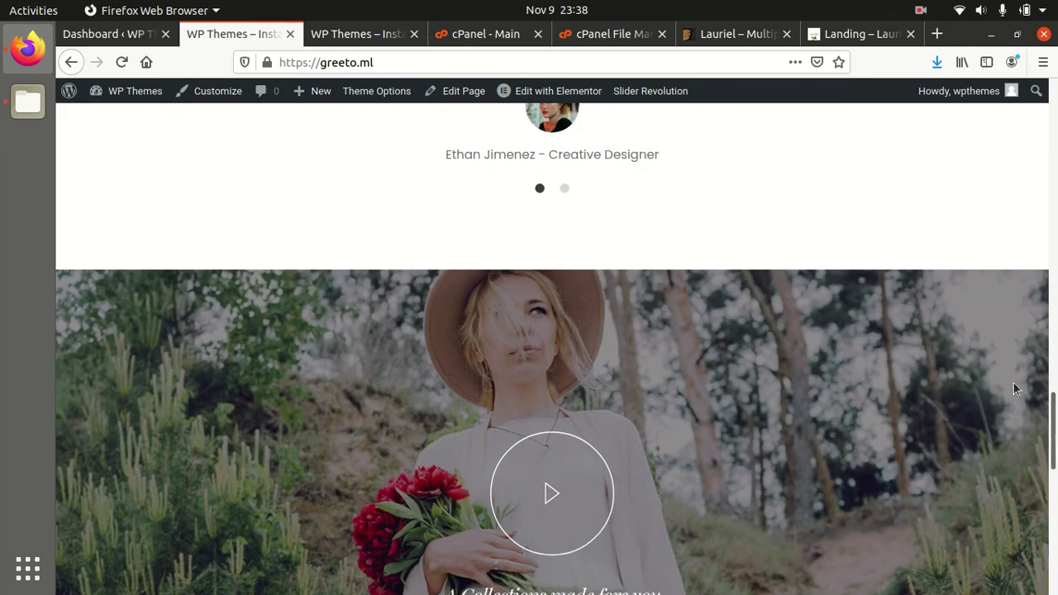
{"action": "left_click_drag", "start_coordinate": [1054, 413], "coordinate": [1042, 103]}
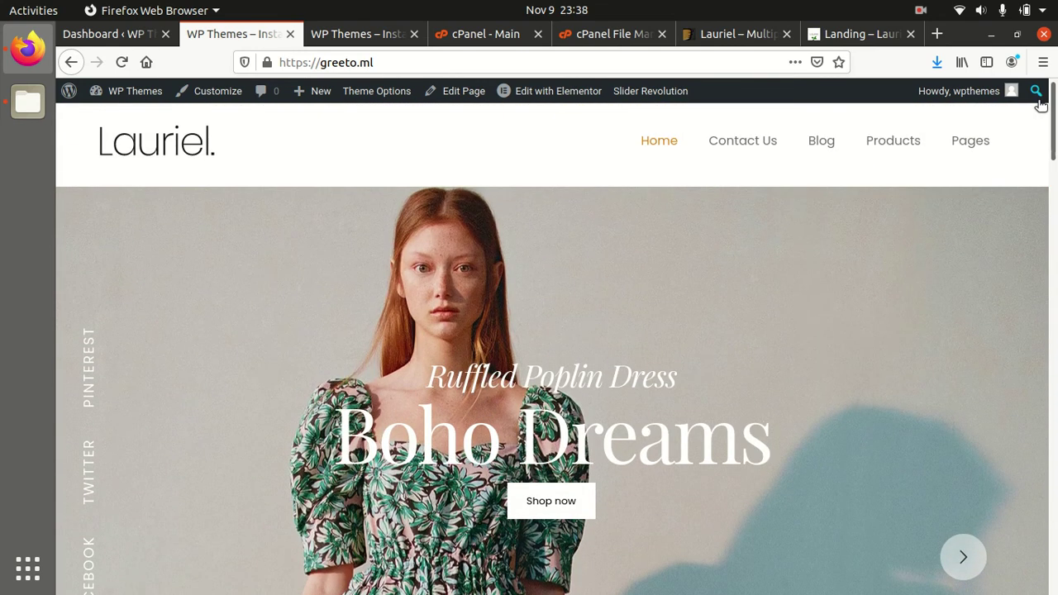